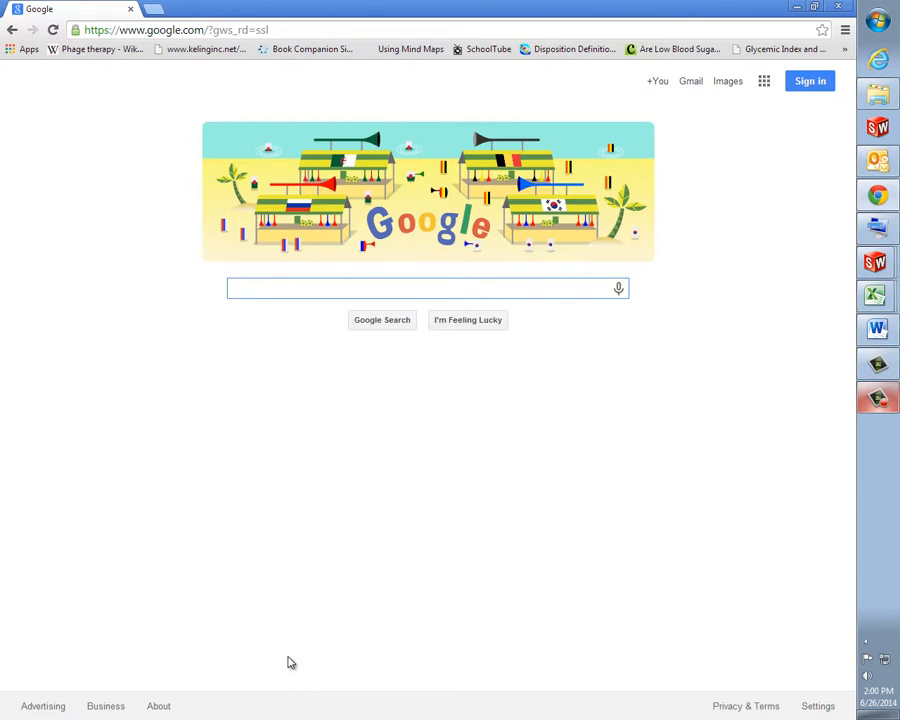
# Search Google for "airfoil database" and open the UIUC Airfoil Data Site coordinates page from the results
pyautogui.write('airfoil ')
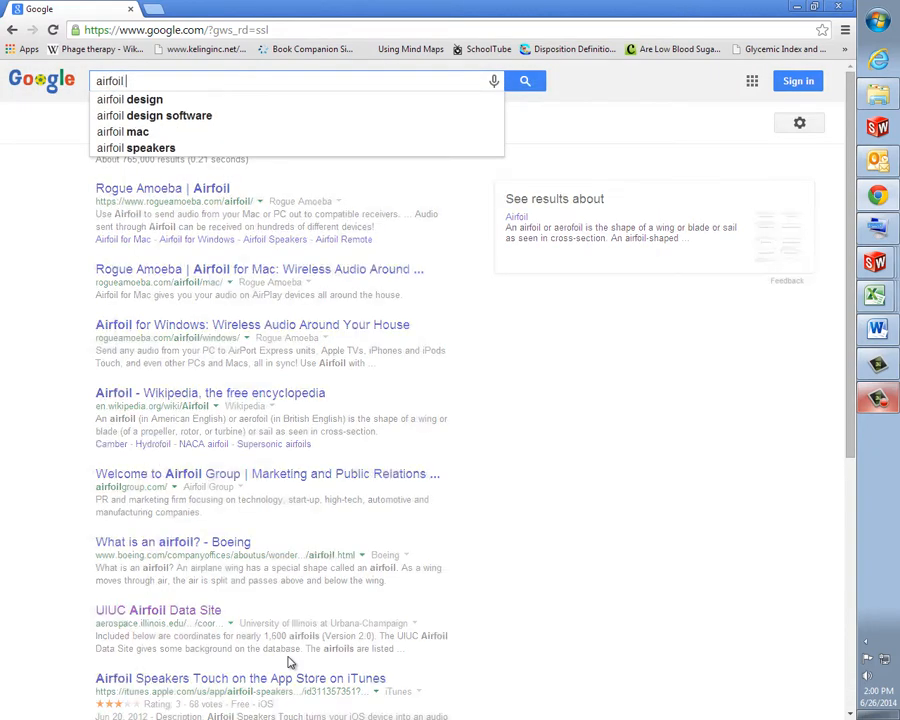
pyautogui.write('d')
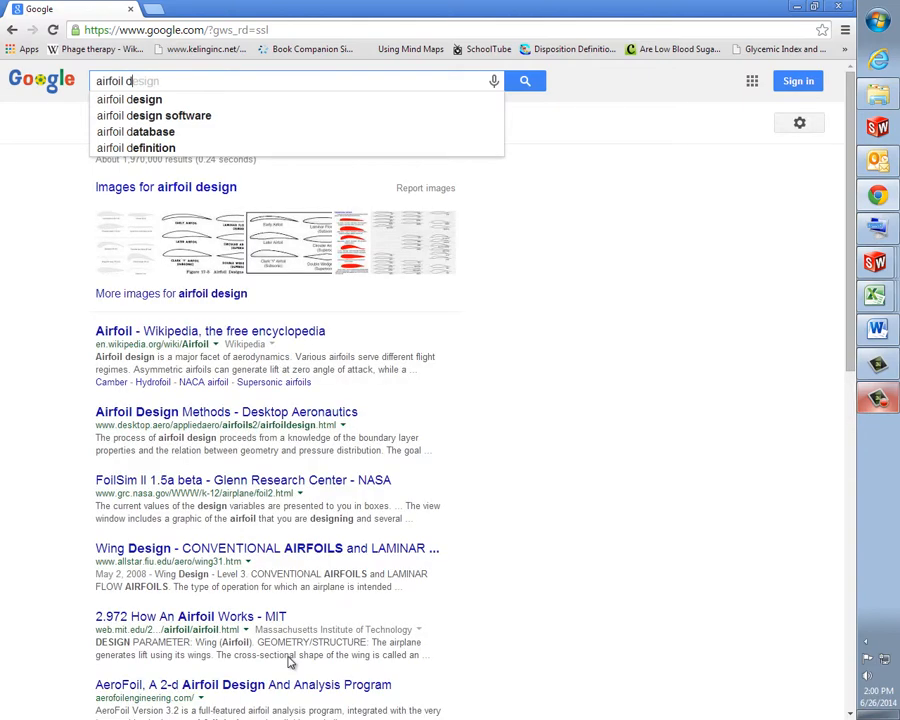
pyautogui.press('Down')
pyautogui.press('Down')
pyautogui.press('Down')
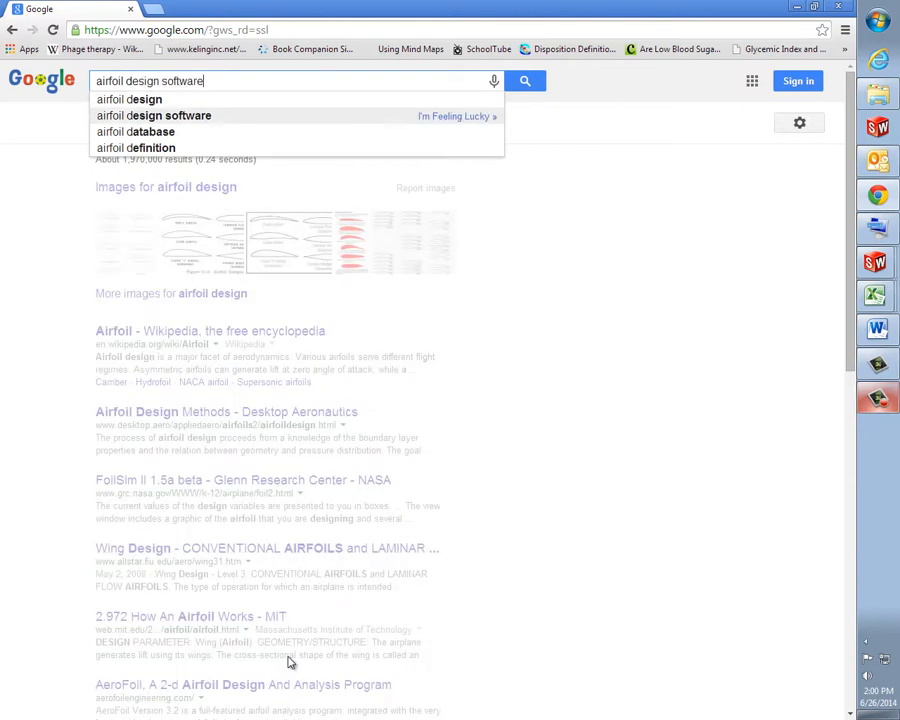
pyautogui.press('Return')
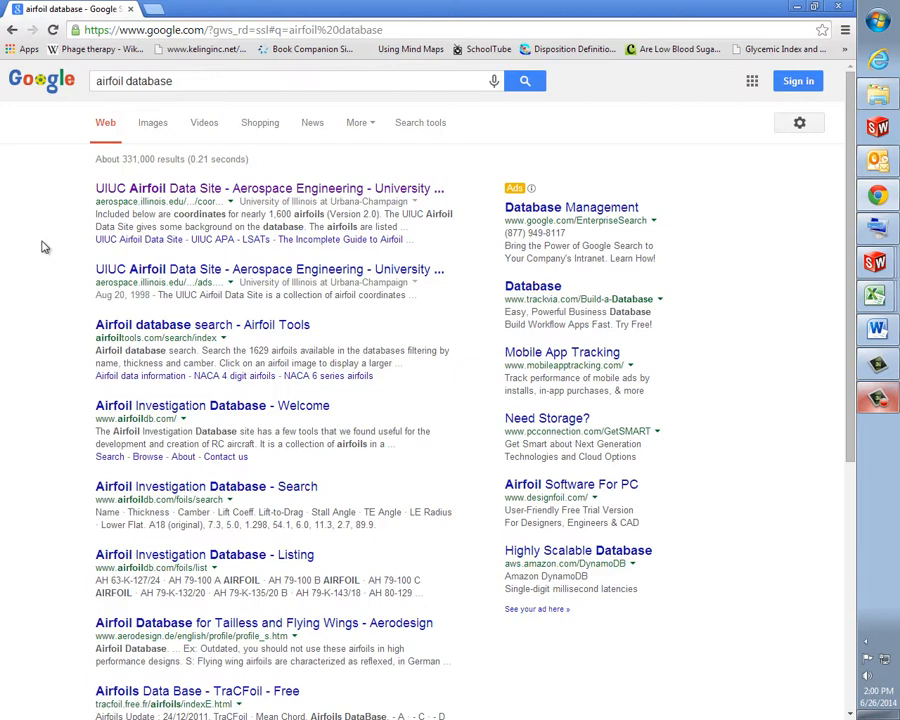
pyautogui.click(312, 189)
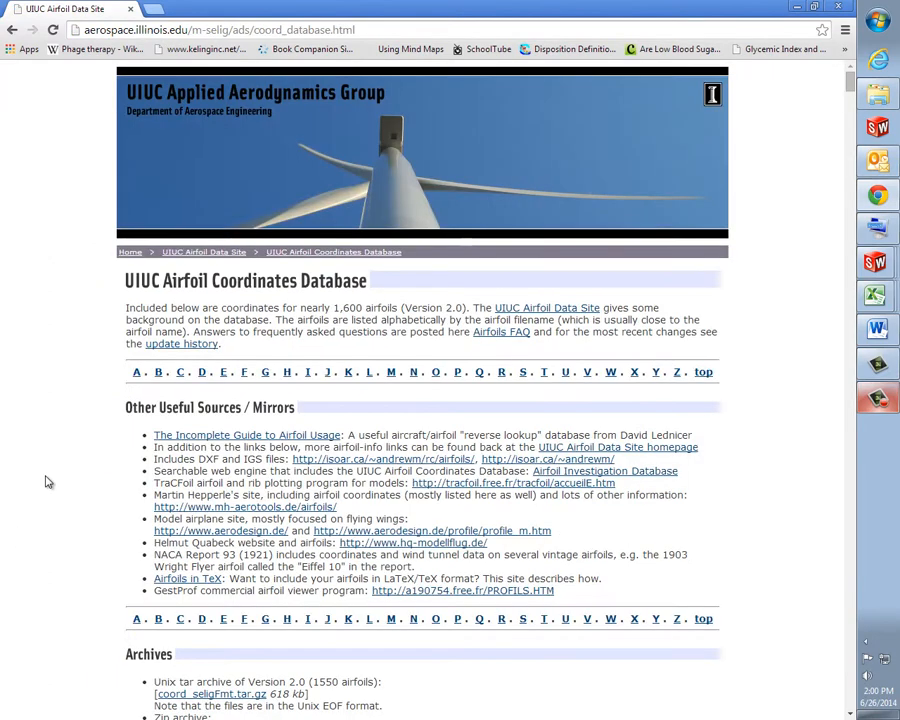
# Download amsoil2.dat, the Rutan AMSOIL racer wing airfoil, from the A-Z Directory of the coordinates database
pyautogui.scroll(-3, 45, 482)
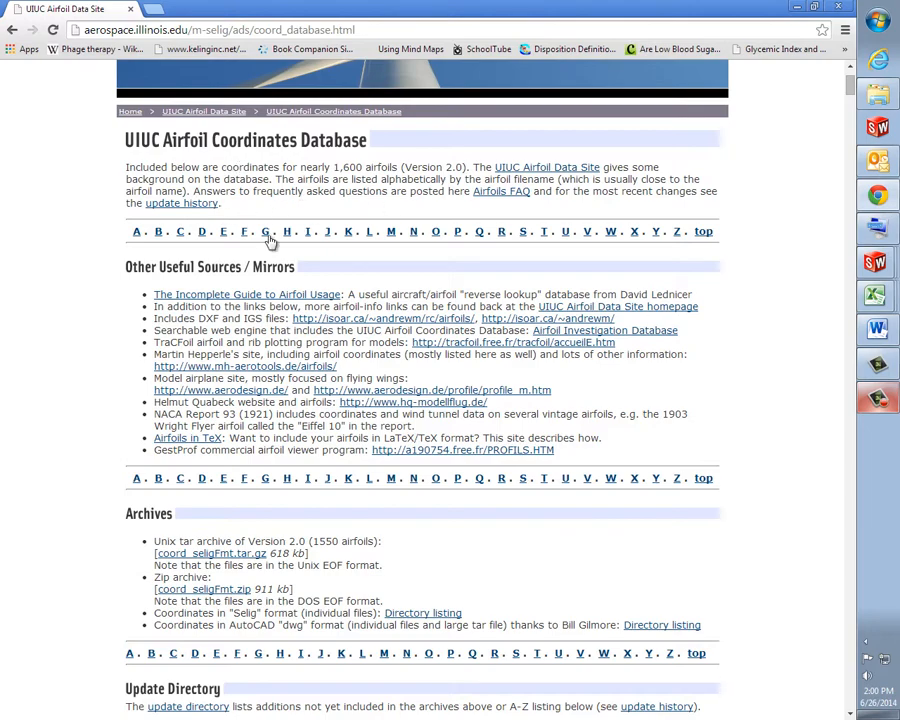
pyautogui.scroll(-3, 88, 448)
pyautogui.scroll(-3, 88, 448)
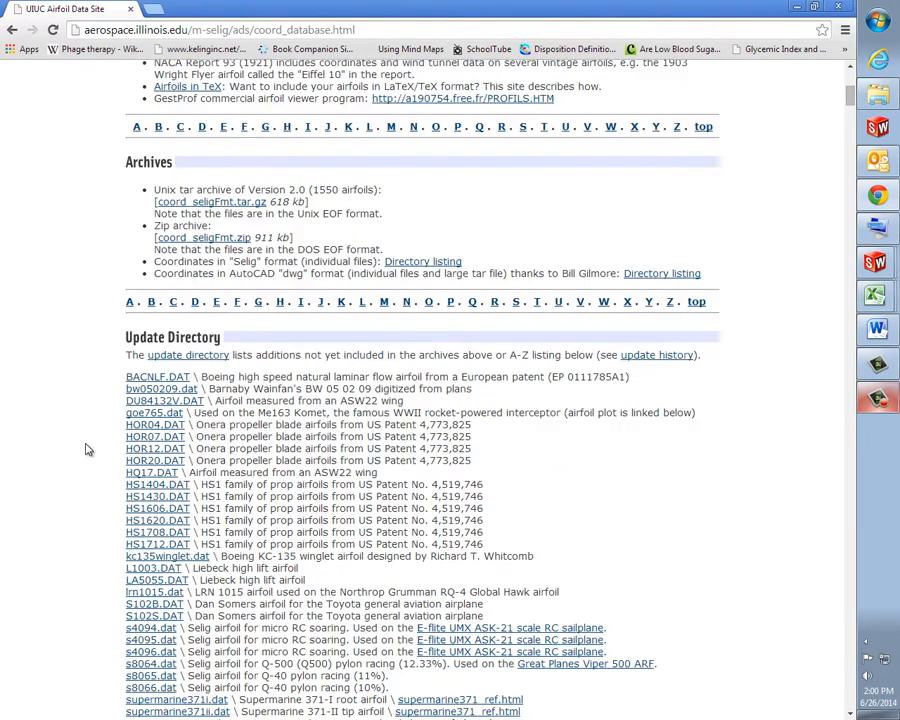
pyautogui.scroll(-1, 66, 441)
pyautogui.scroll(-3, 62, 442)
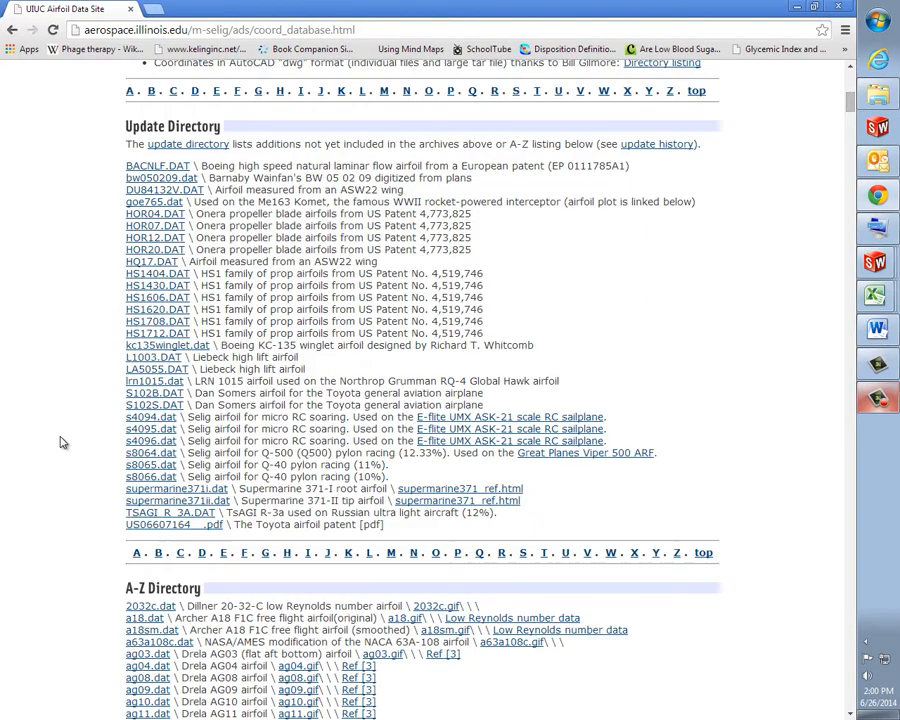
pyautogui.scroll(-2, 62, 442)
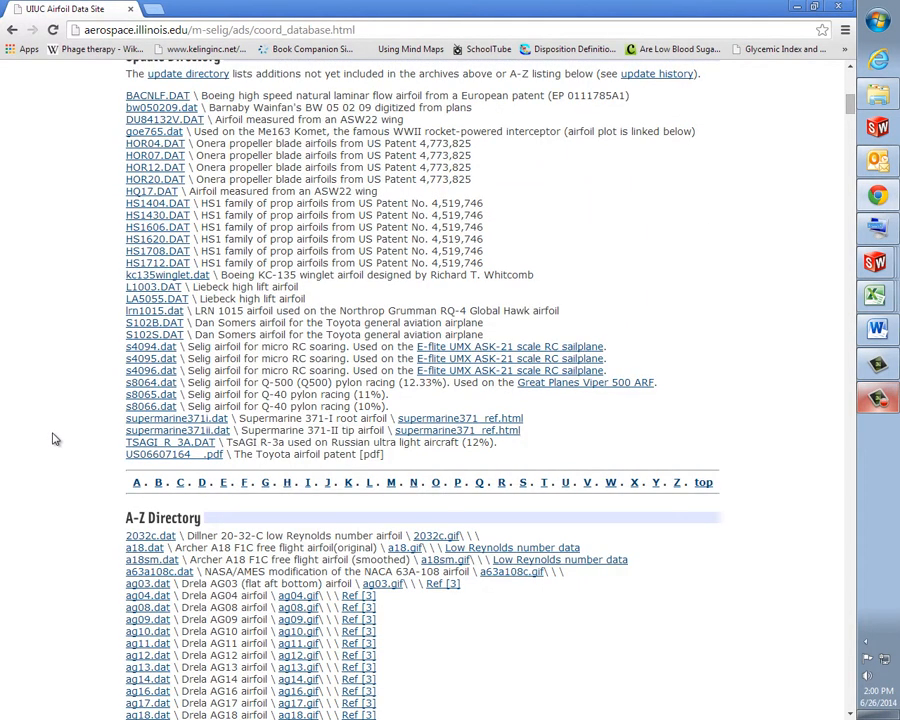
pyautogui.scroll(-2, 54, 434)
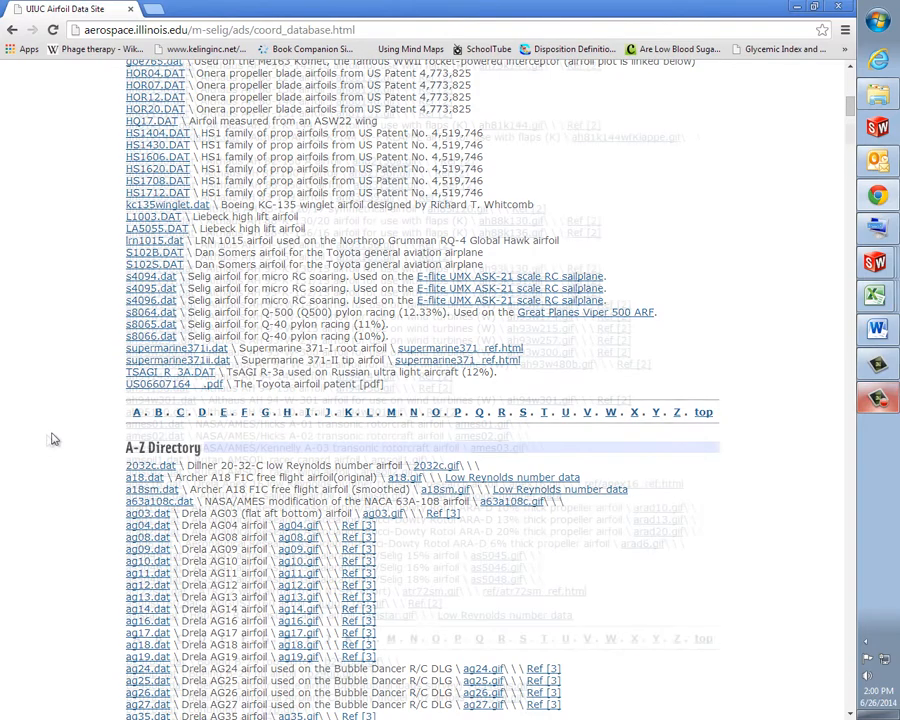
pyautogui.scroll(-15, 52, 436)
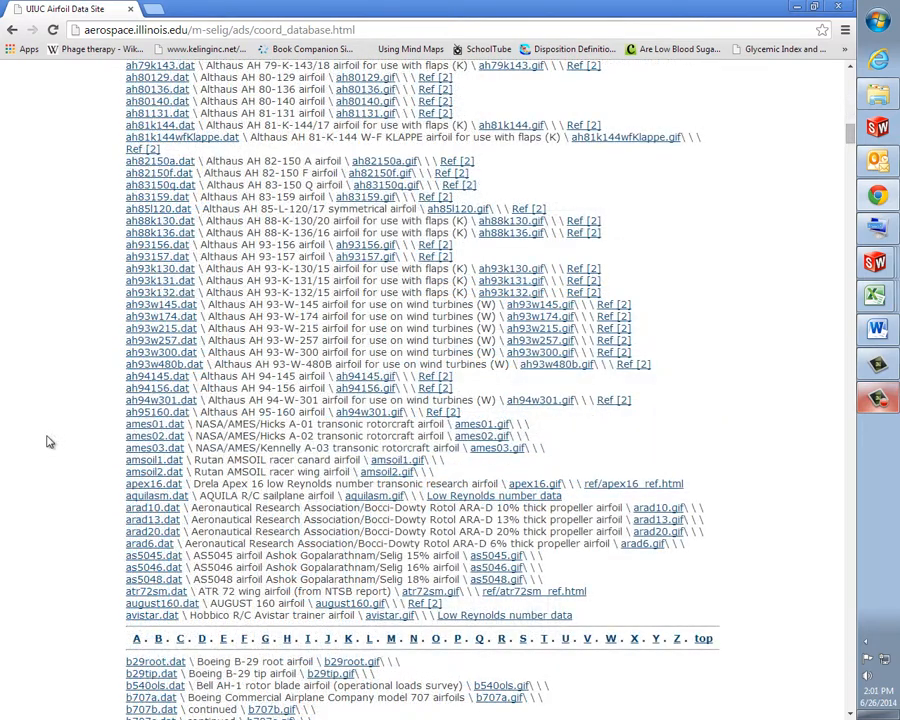
pyautogui.scroll(-2, 30, 423)
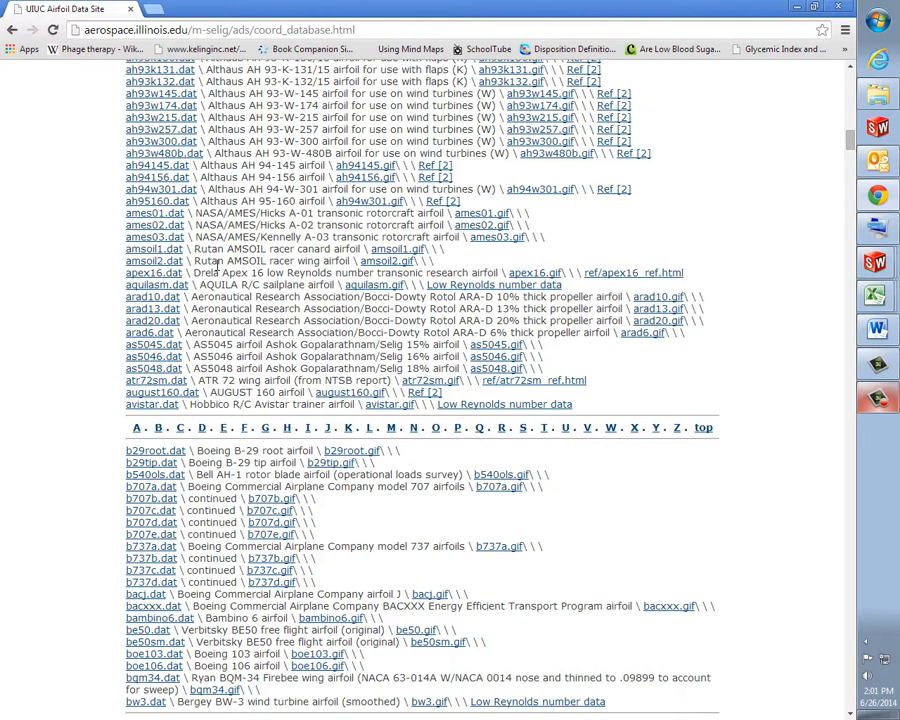
pyautogui.click(146, 263)
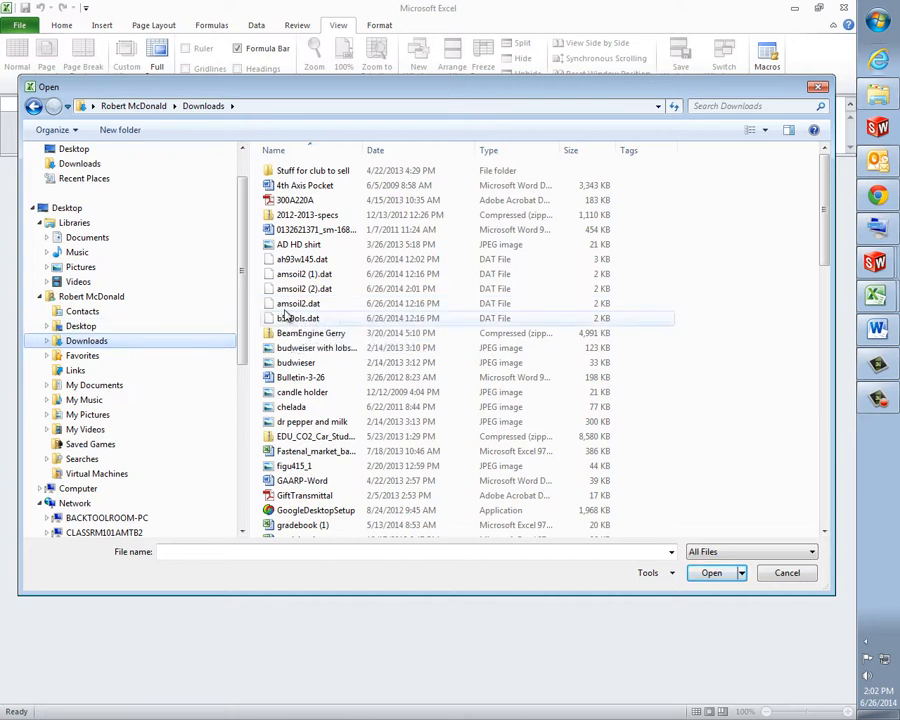
# Import amsoil2.dat from Downloads into Excel as delimited text, with tab and space delimiters and consecutive delimiters treated as one
pyautogui.click(292, 309)
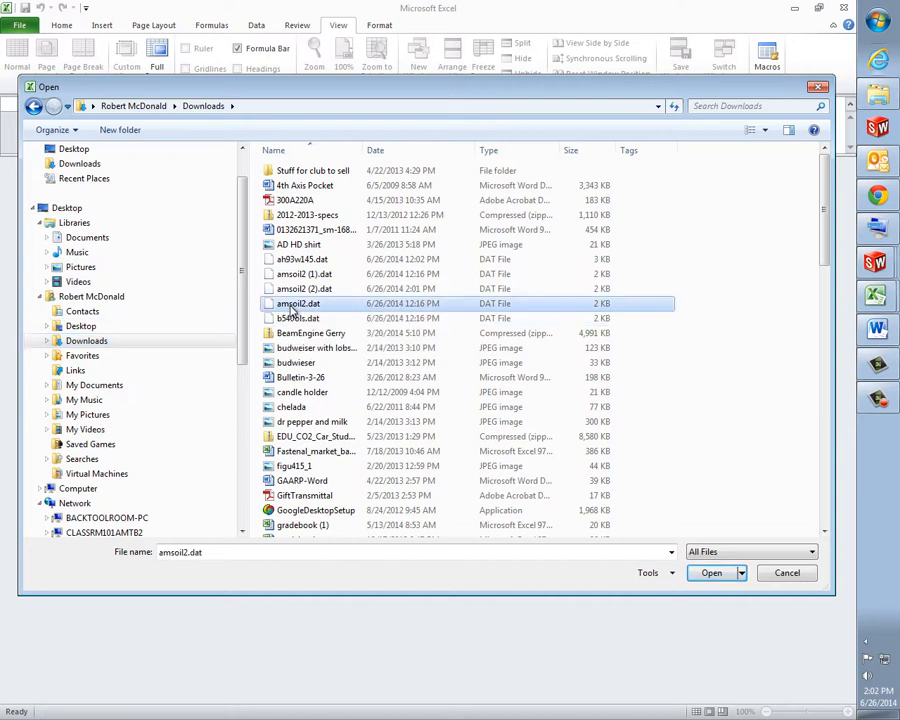
pyautogui.click(712, 574)
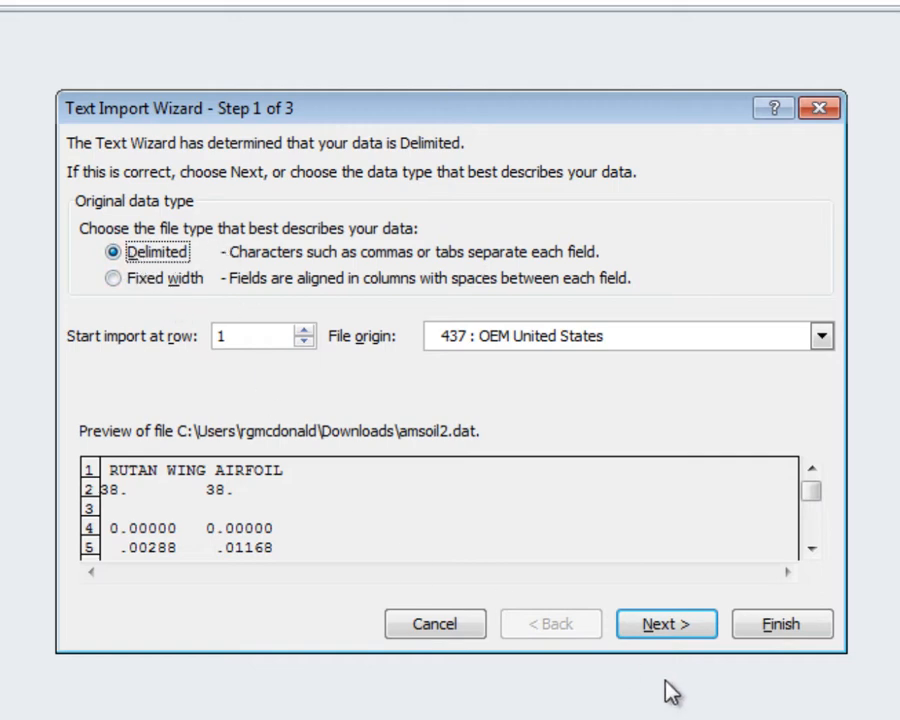
pyautogui.click(686, 630)
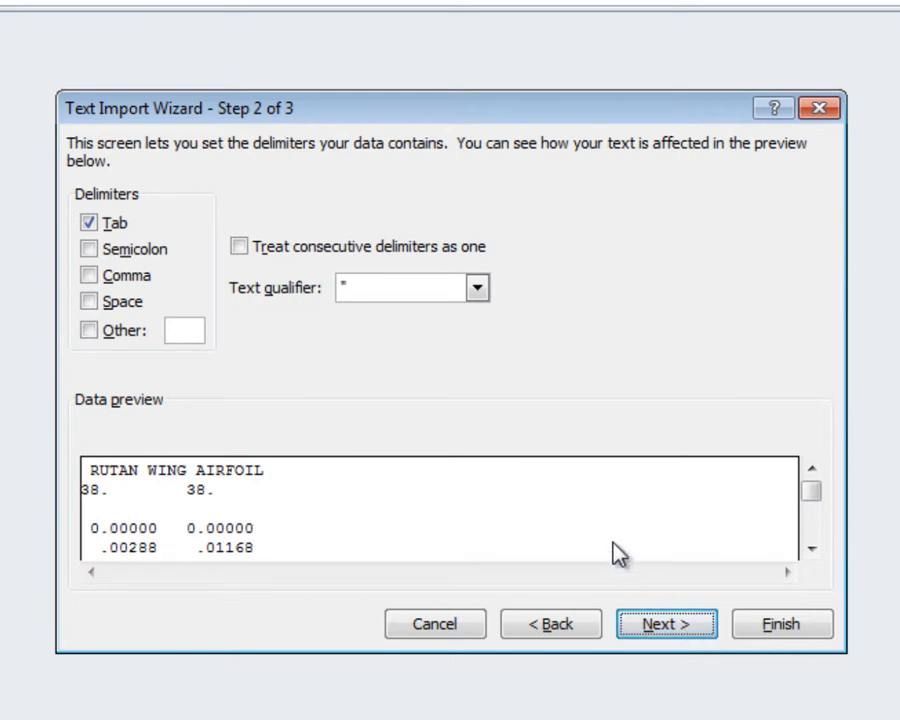
pyautogui.click(89, 303)
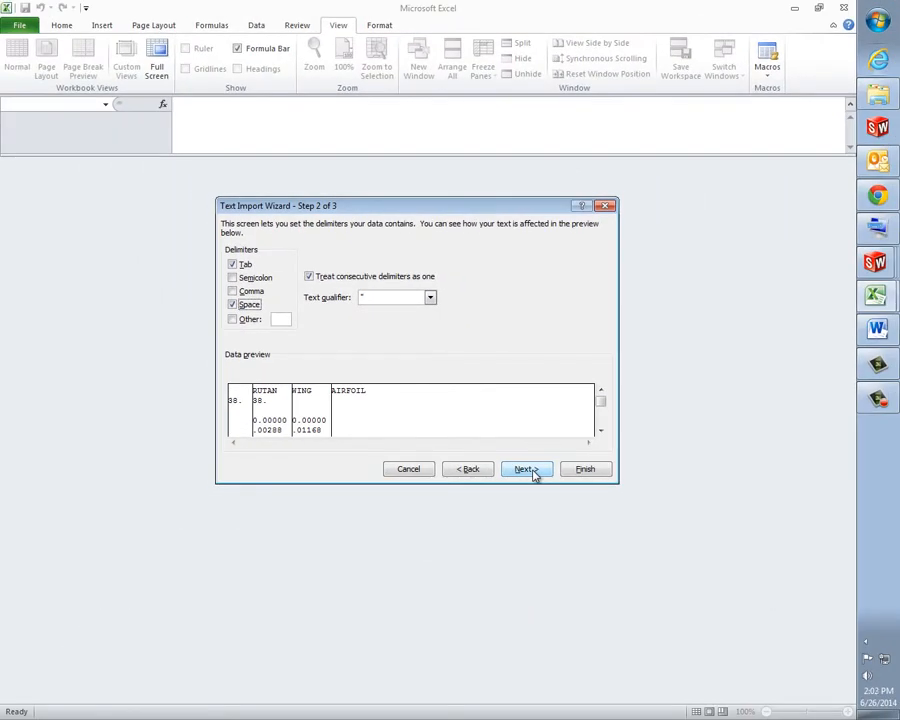
pyautogui.click(527, 469)
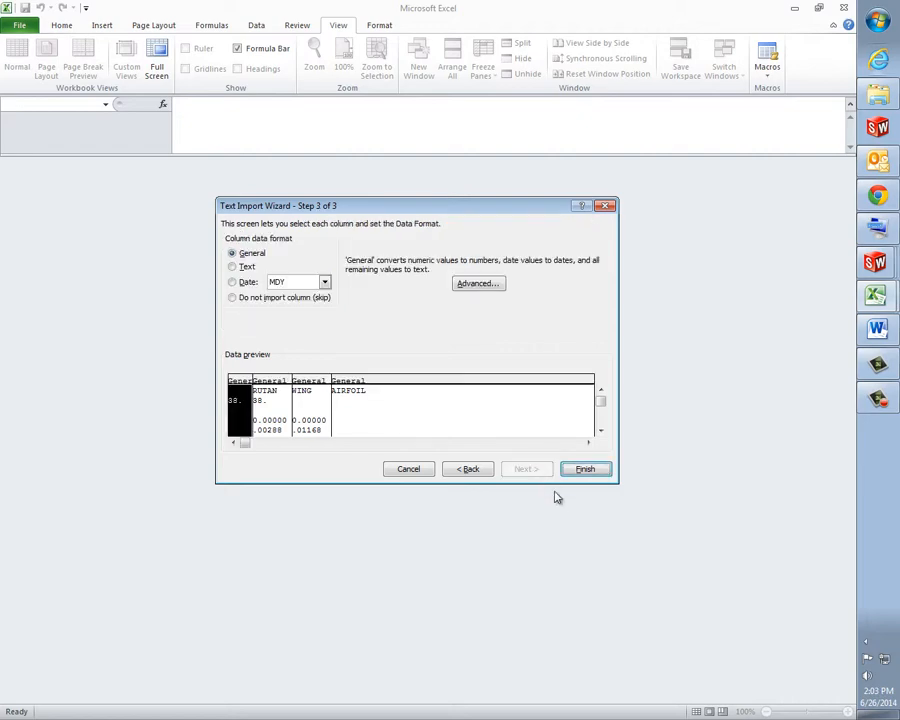
pyautogui.click(585, 469)
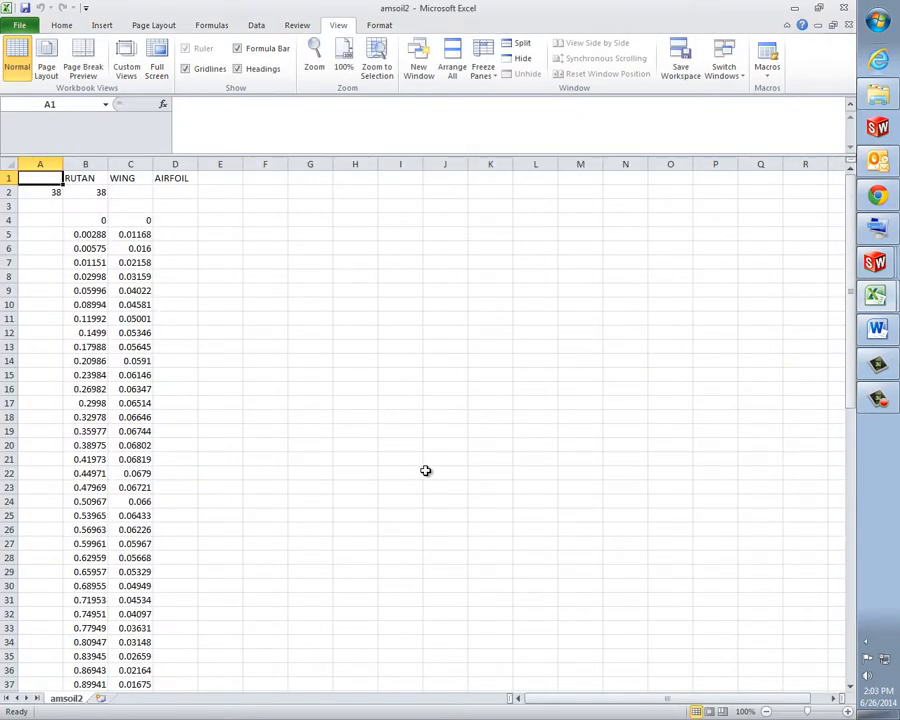
# Delete rows 1 to 3 above the airfoil coordinates, including the title and point-count rows
pyautogui.scroll(-1, 227, 319)
pyautogui.scroll(1, 233, 327)
pyautogui.scroll(-3, 191, 399)
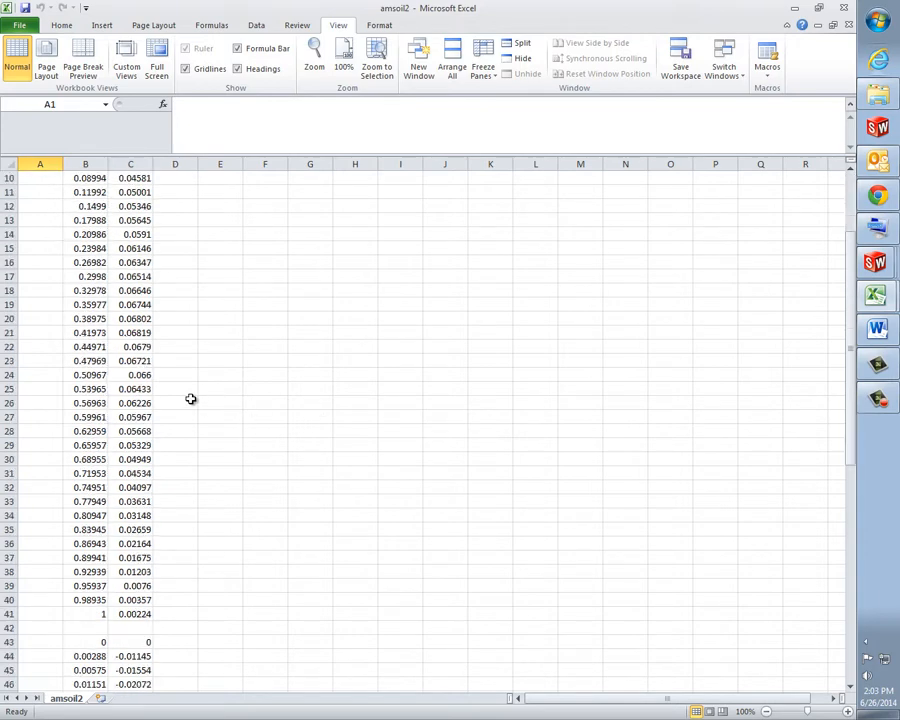
pyautogui.scroll(-3, 191, 399)
pyautogui.scroll(6, 191, 399)
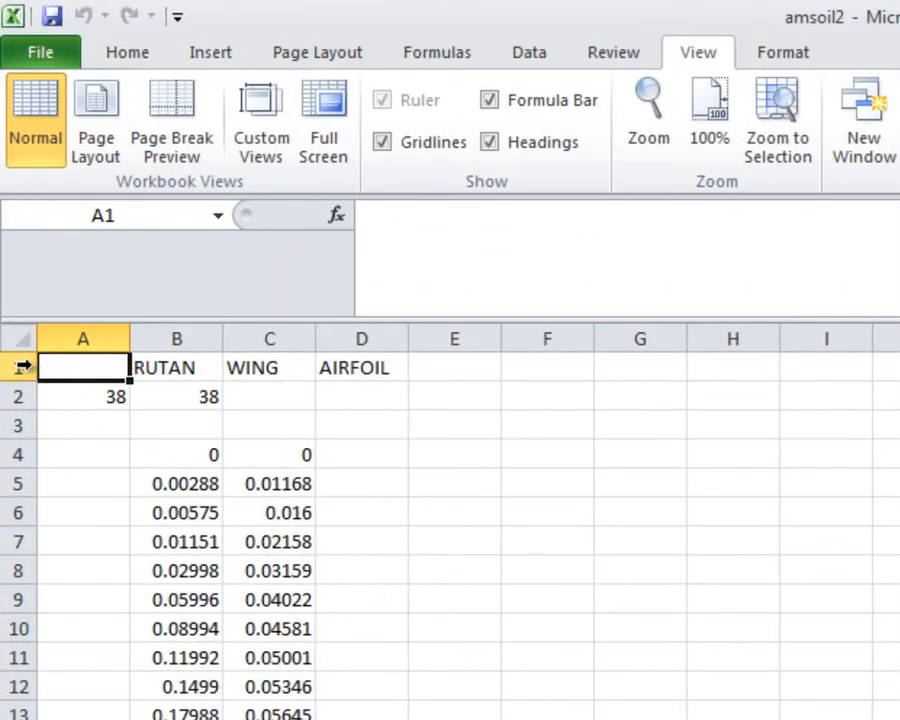
pyautogui.moveTo(20, 367); pyautogui.dragTo(19, 425)
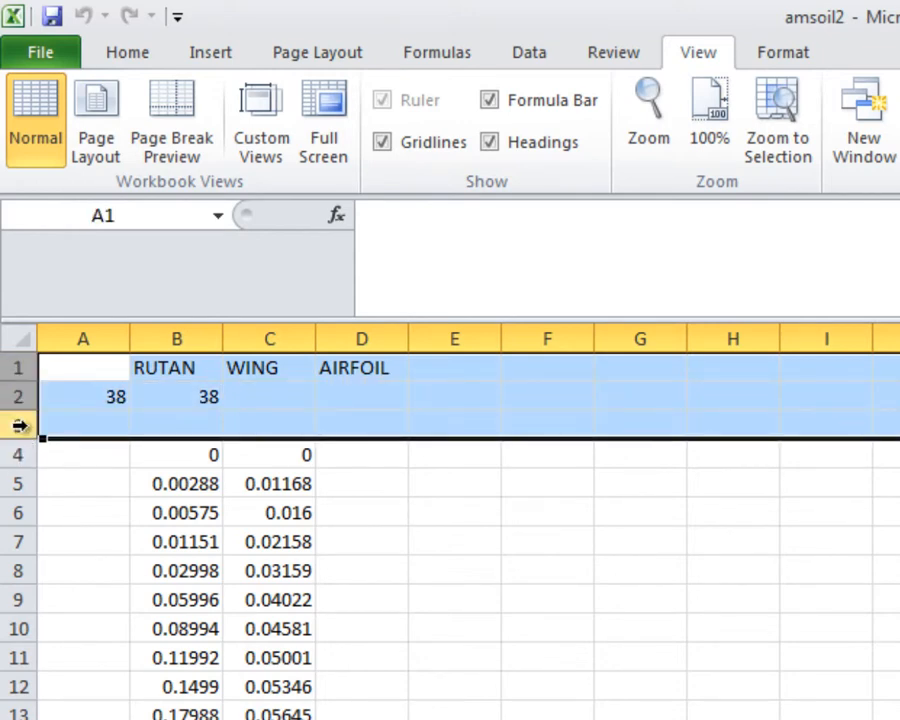
pyautogui.hotkey('ctrl', '-')
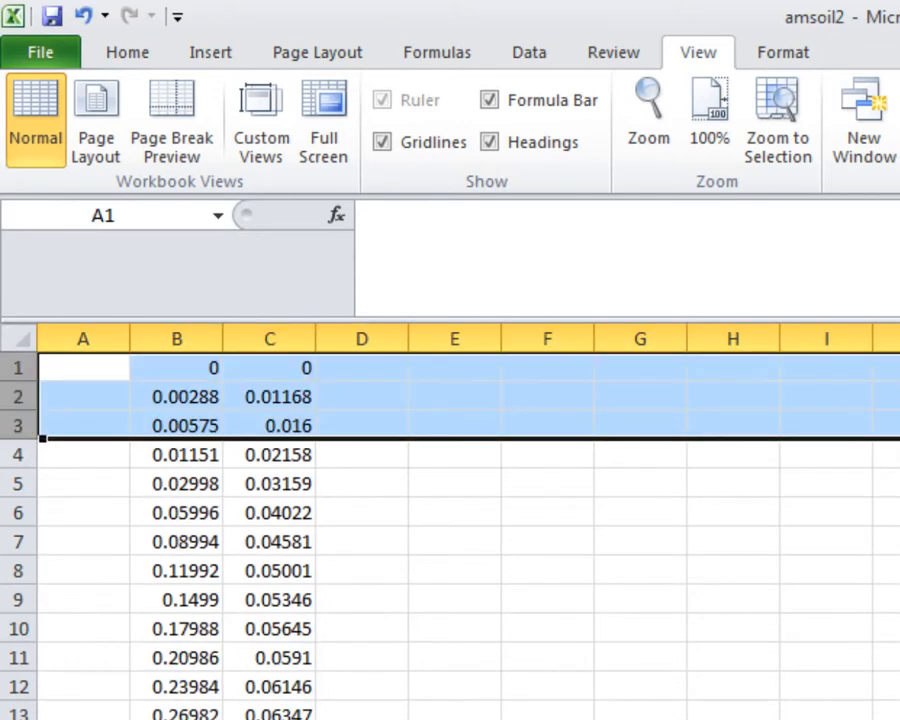
pyautogui.click(827, 719)
# Delete the empty column A so the coordinates start in the first column
pyautogui.click(78, 336)
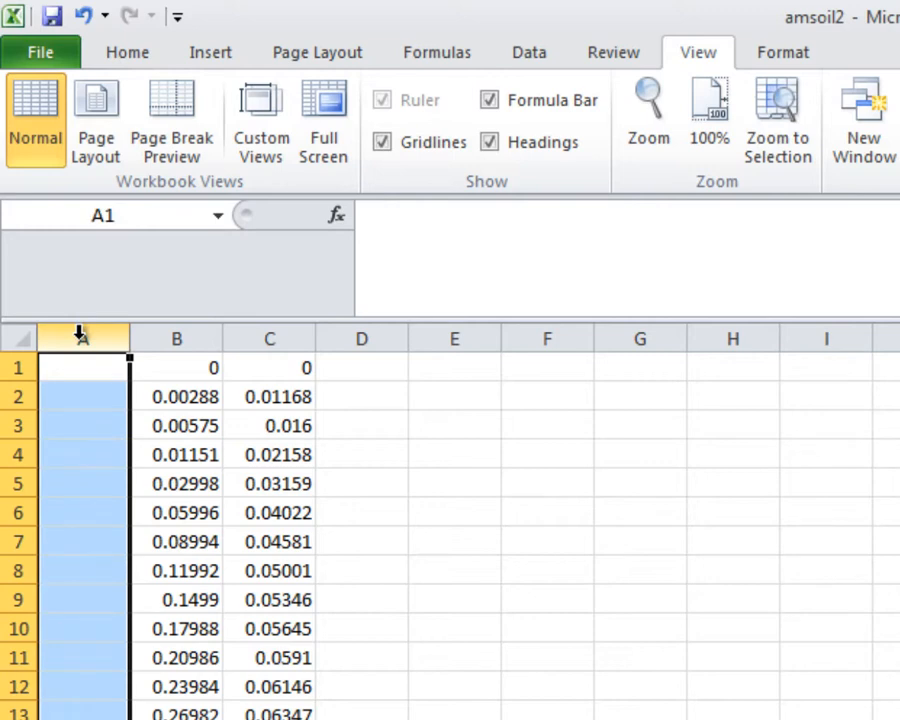
pyautogui.hotkey('ctrl', '-')
pyautogui.click(326, 618)
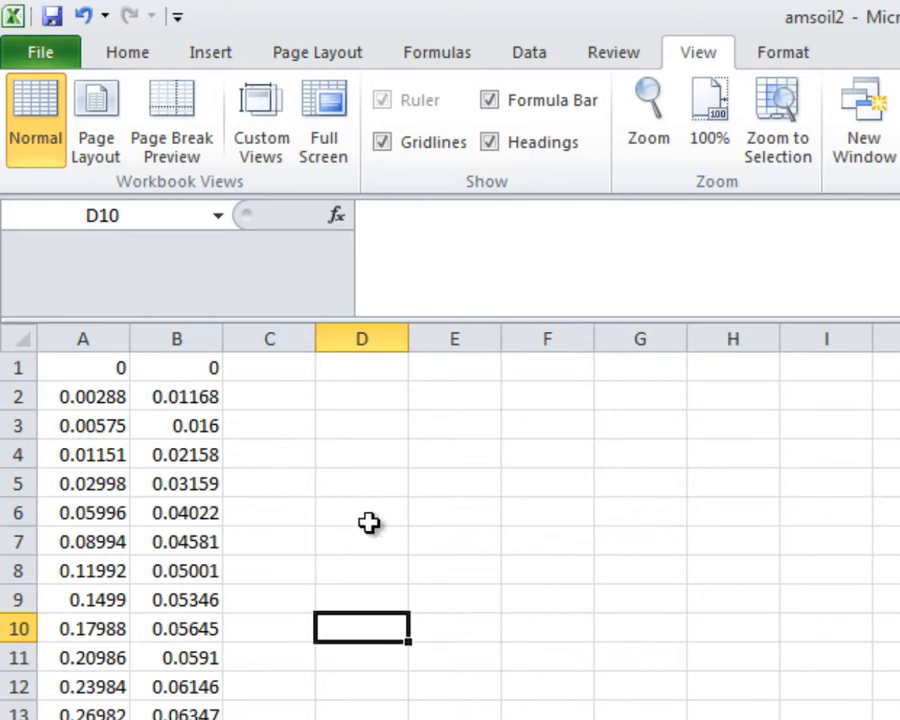
# Enter 0 in C1 and fill it down column C through the last coordinate row as the Z values
pyautogui.click(288, 374)
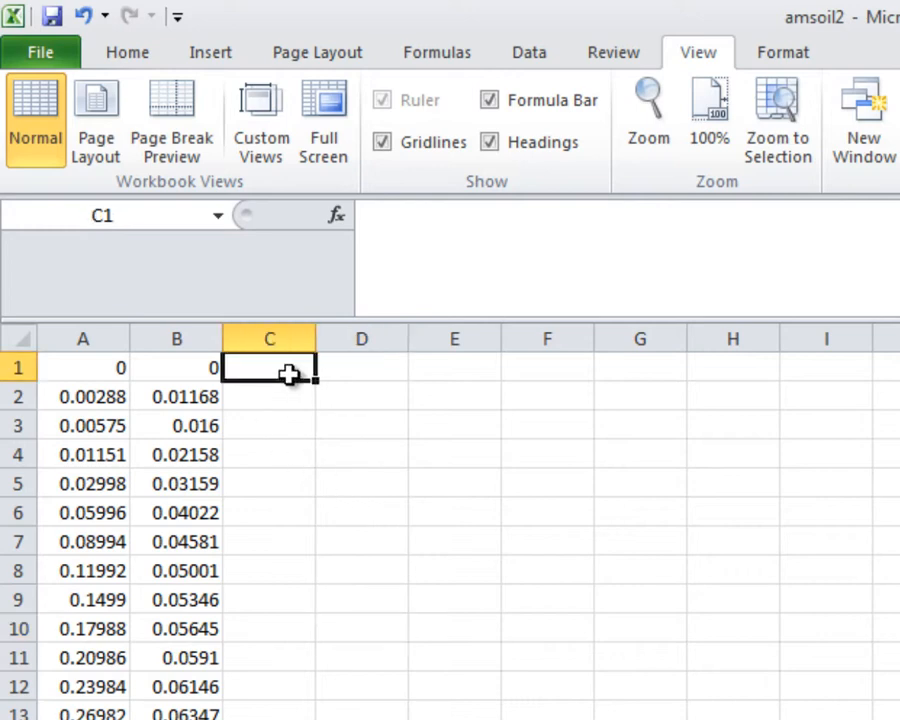
pyautogui.write('0')
pyautogui.press('Return')
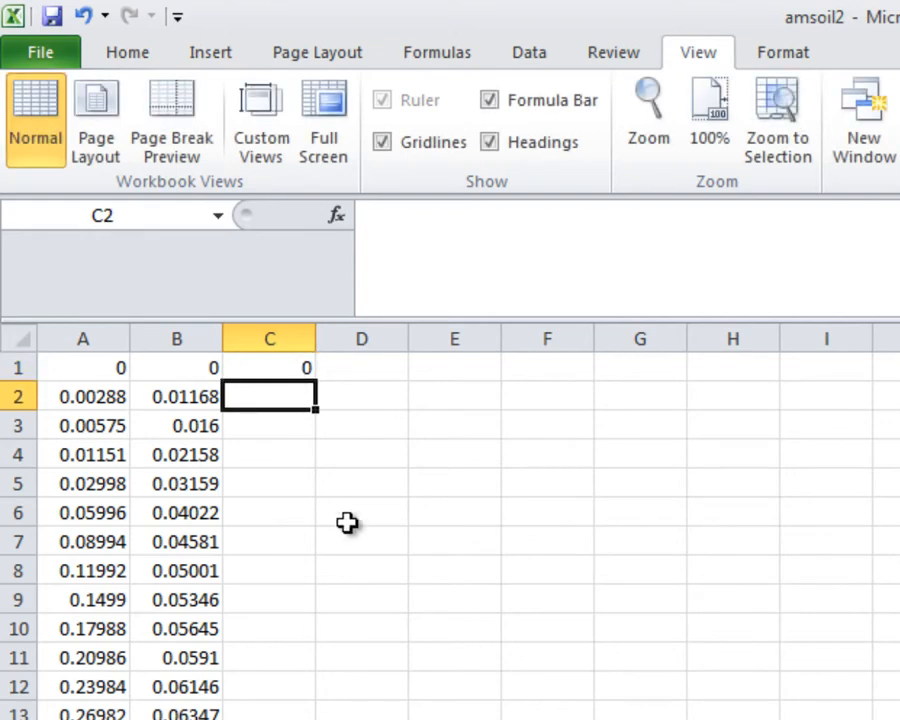
pyautogui.click(293, 370)
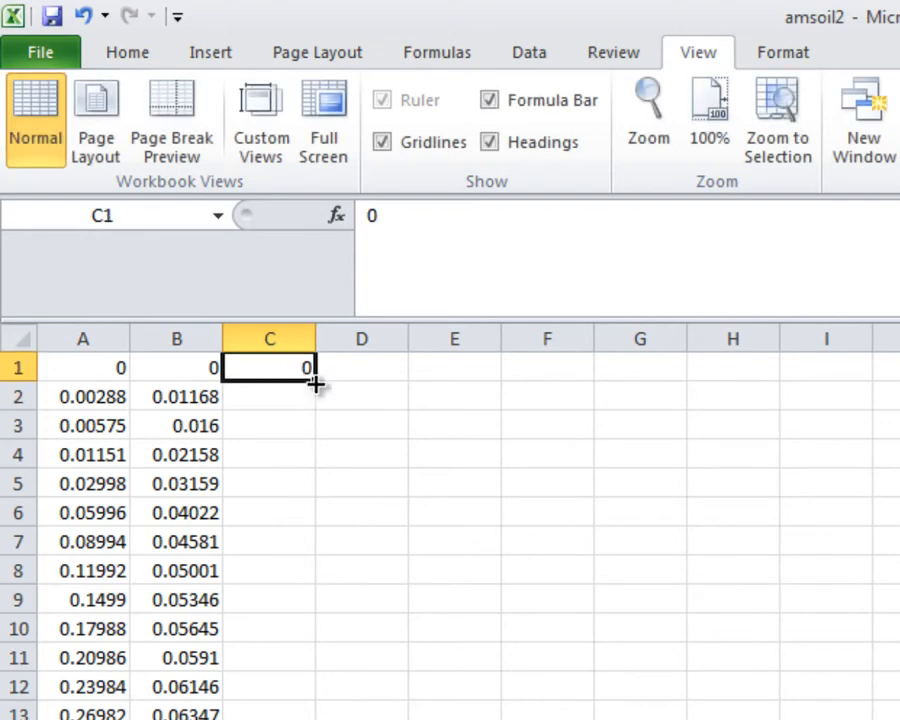
pyautogui.moveTo(315, 384); pyautogui.dragTo(317, 718)
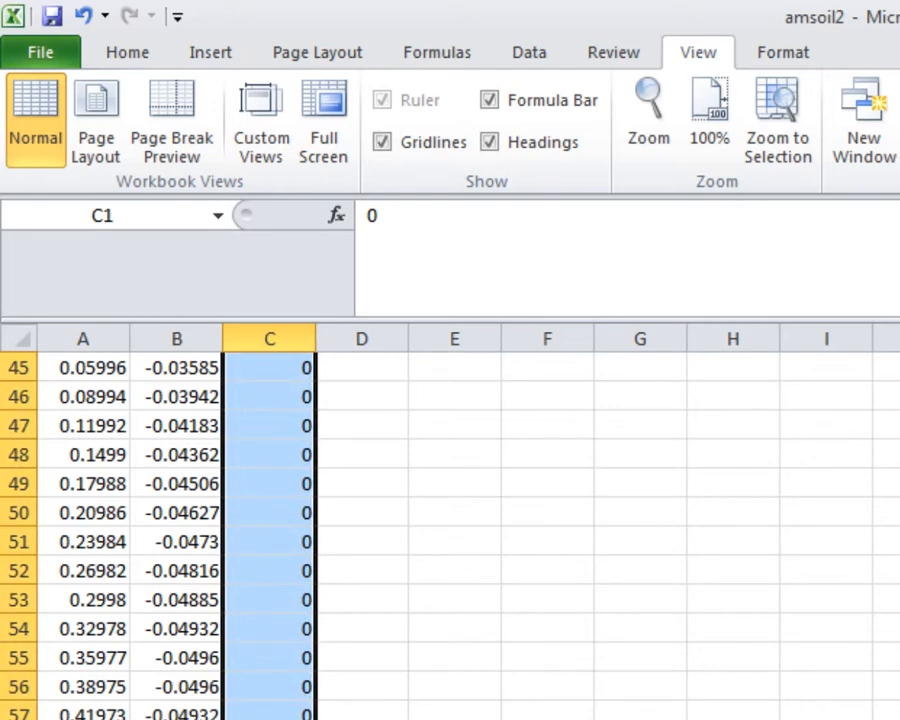
pyautogui.click(547, 718)
pyautogui.scroll(15, 547, 718)
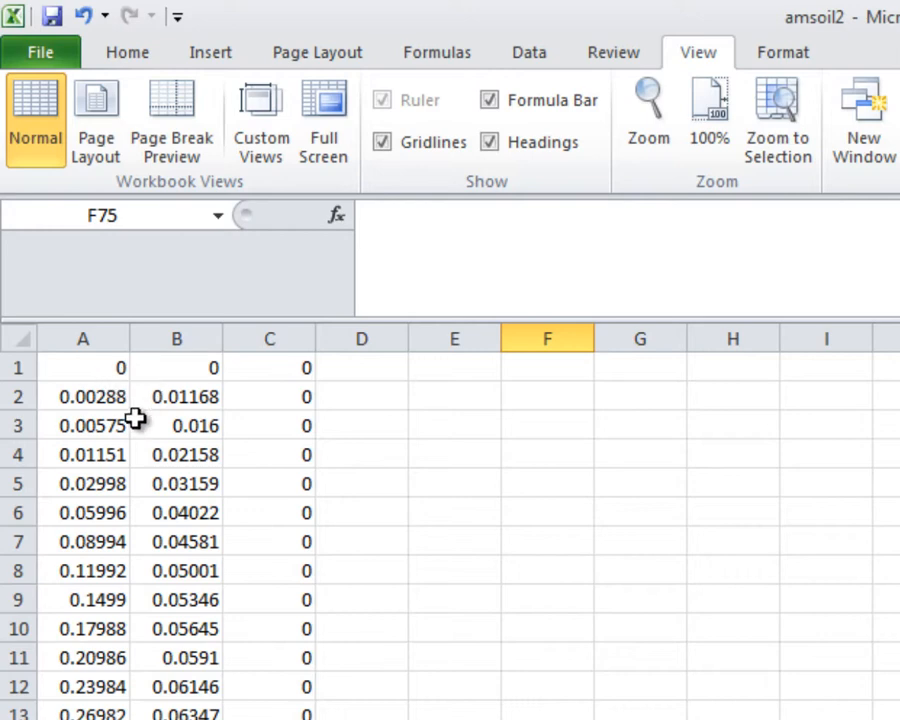
# Examine the coordinate rows around the blank row 39 that separates the upper-surface and lower-surface points
pyautogui.scroll(-4, 141, 595)
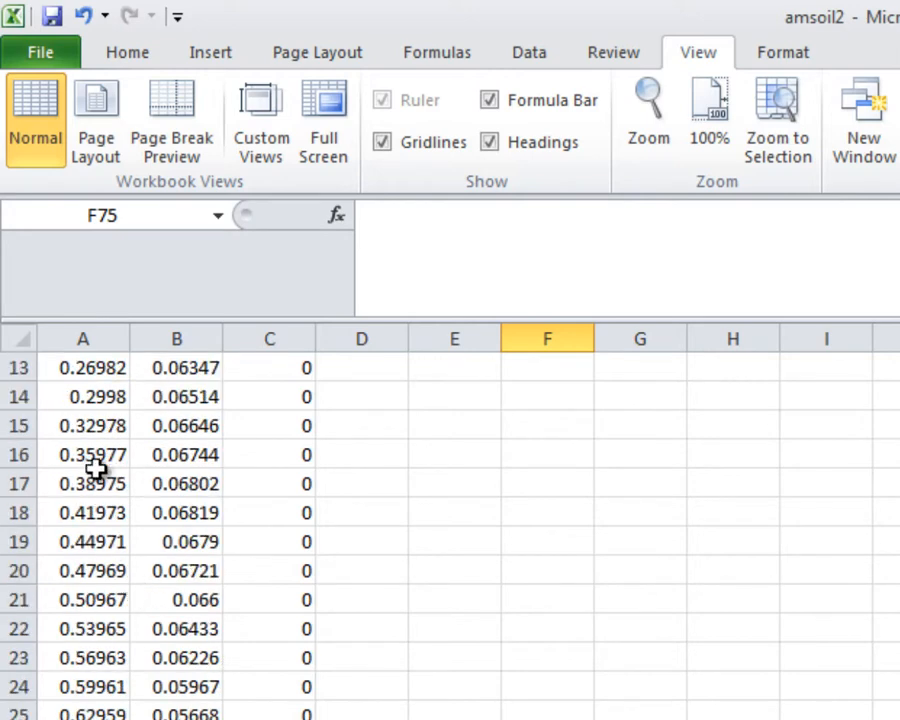
pyautogui.scroll(-7, 93, 483)
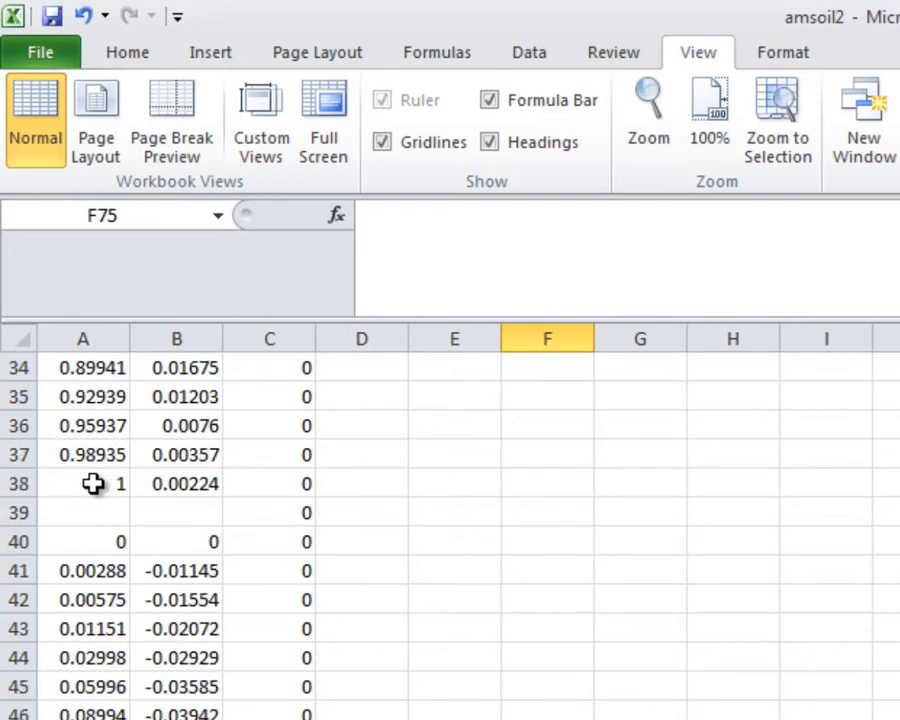
pyautogui.click(92, 486)
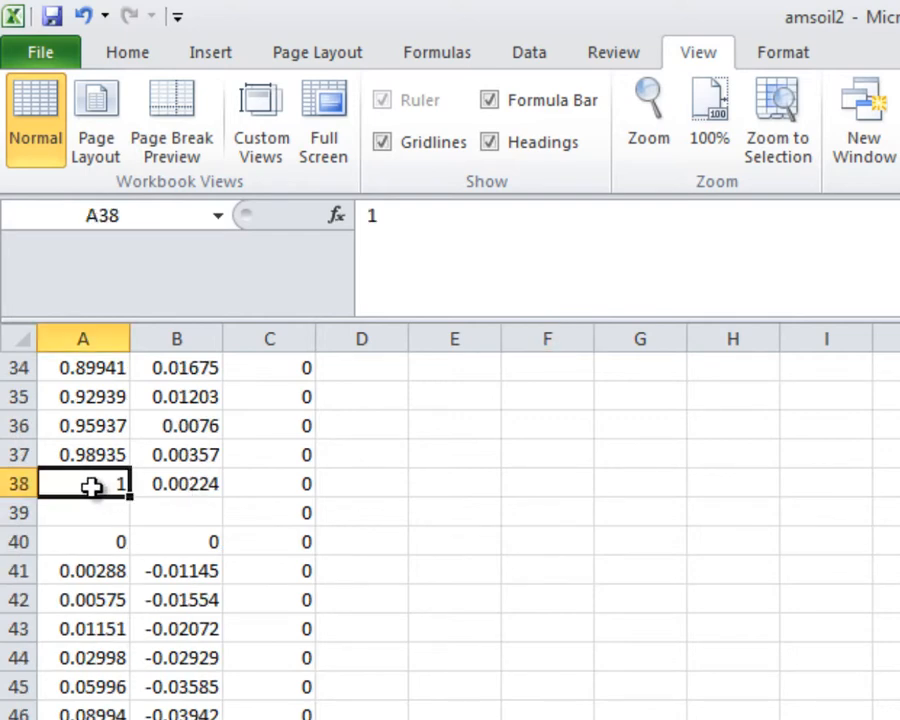
pyautogui.moveTo(92, 486); pyautogui.dragTo(271, 491)
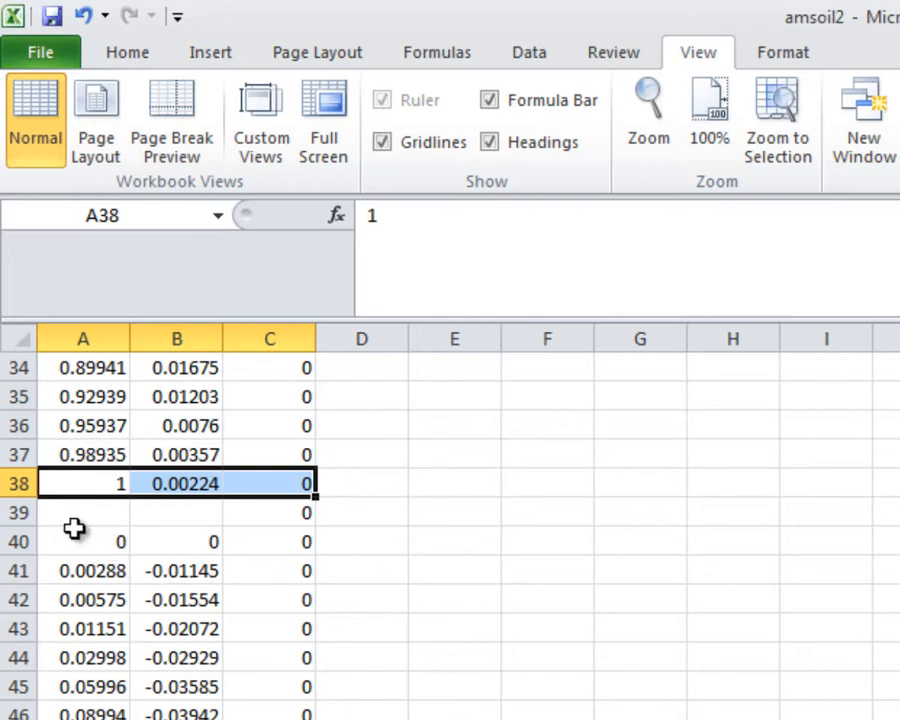
pyautogui.click(16, 512)
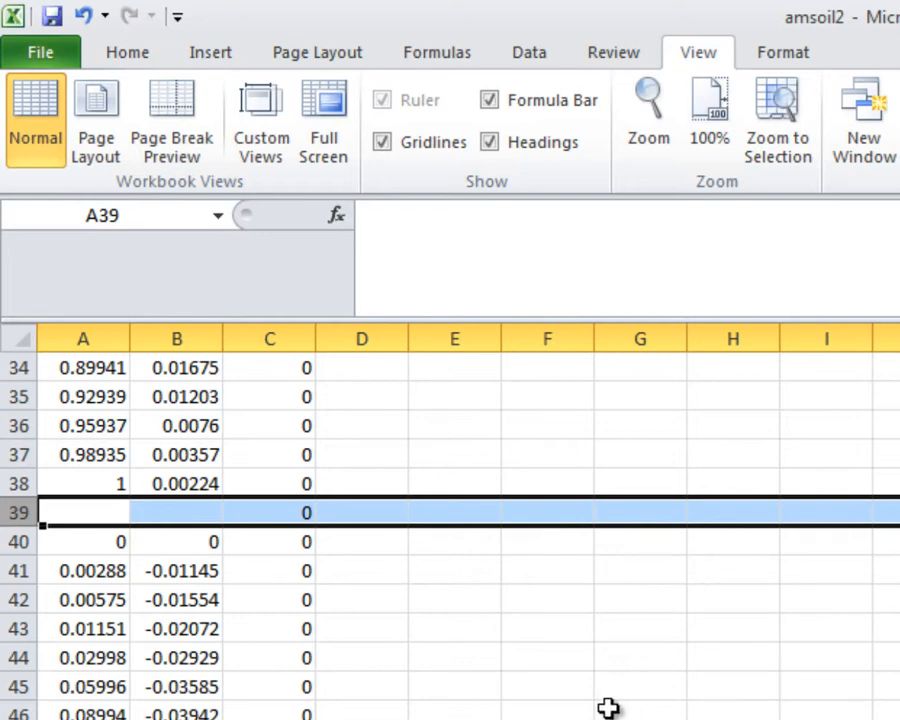
pyautogui.scroll(-1, 598, 704)
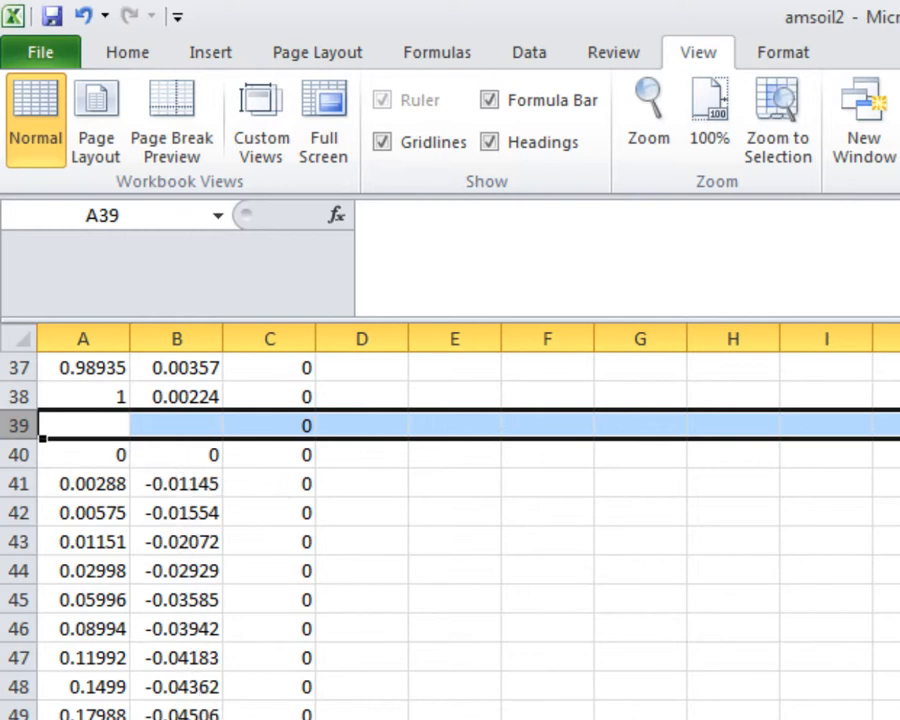
pyautogui.scroll(2, 450, 530)
pyautogui.scroll(-2, 239, 512)
pyautogui.scroll(-5, 450, 530)
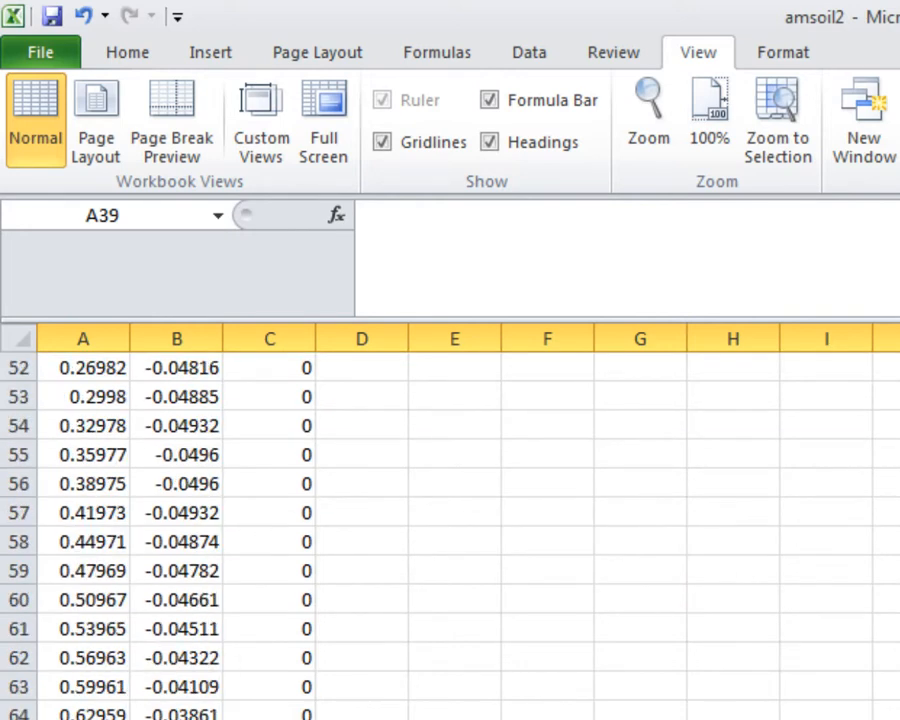
pyautogui.scroll(2, 450, 530)
pyautogui.scroll(-1, 450, 530)
pyautogui.scroll(1, 450, 530)
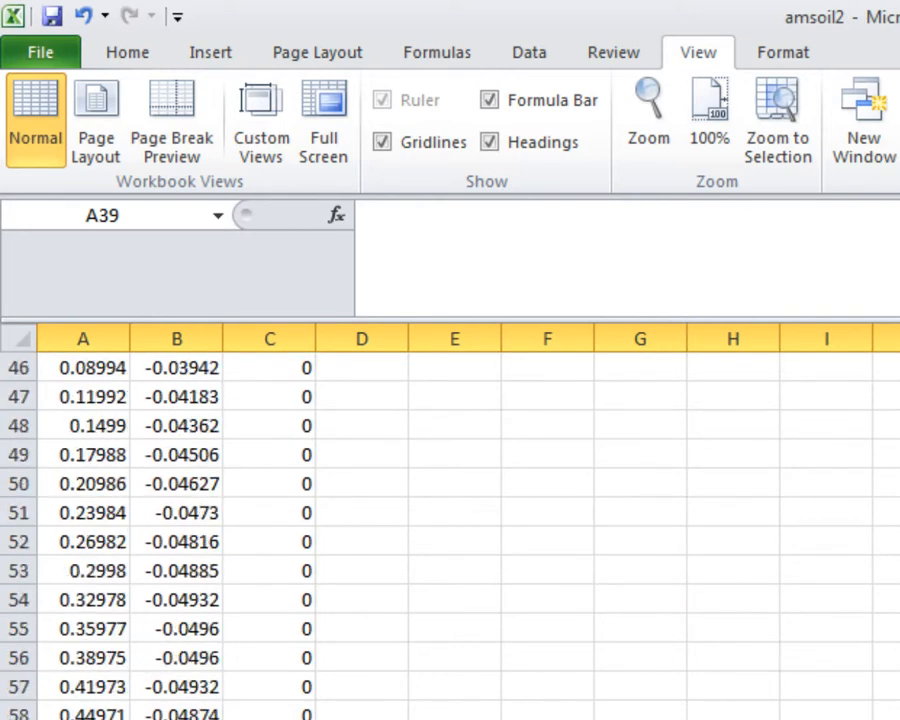
pyautogui.scroll(5, 450, 530)
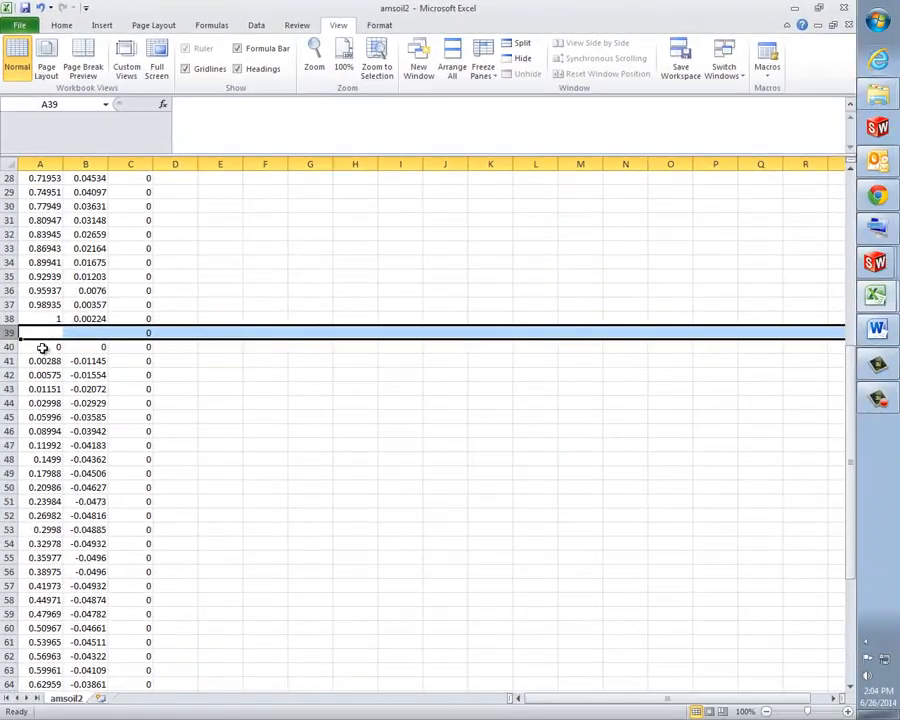
# Move the lower-surface coordinates in A40:C77 to a separate block starting at E1
pyautogui.moveTo(46, 399); pyautogui.dragTo(157, 444)
pyautogui.moveTo(148, 549); pyautogui.dragTo(138, 643)
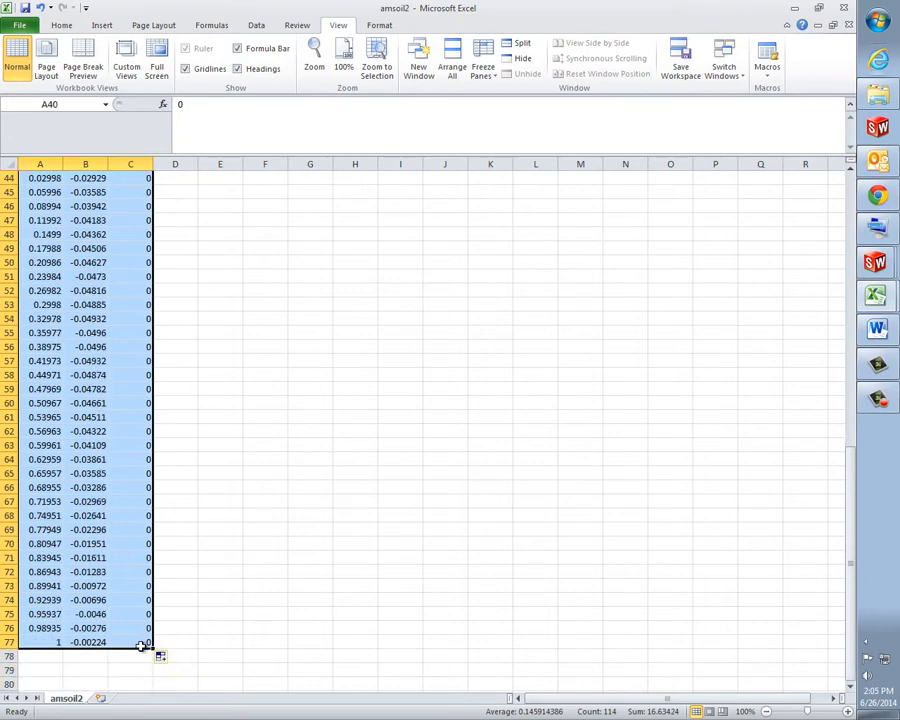
pyautogui.hotkey('ctrl', 'c')
pyautogui.scroll(14, 386, 630)
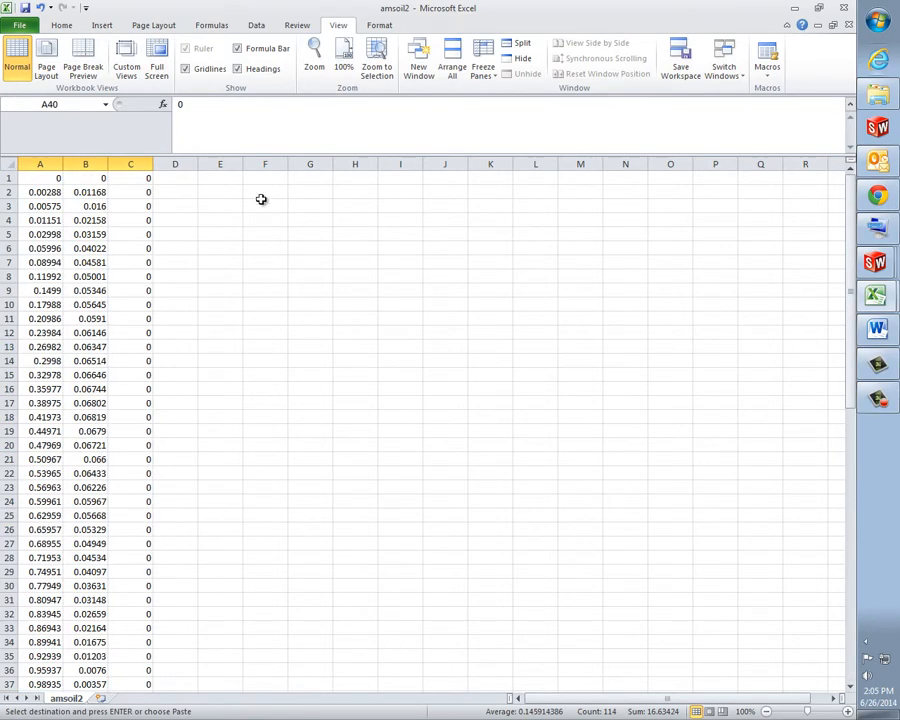
pyautogui.click(233, 178)
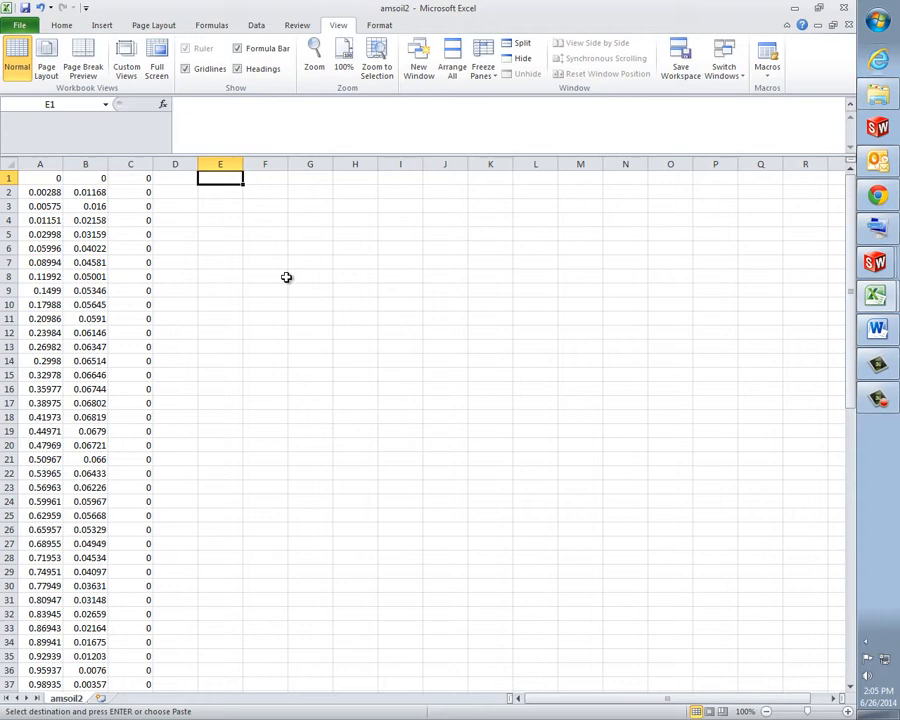
pyautogui.press('Return')
pyautogui.click(446, 367)
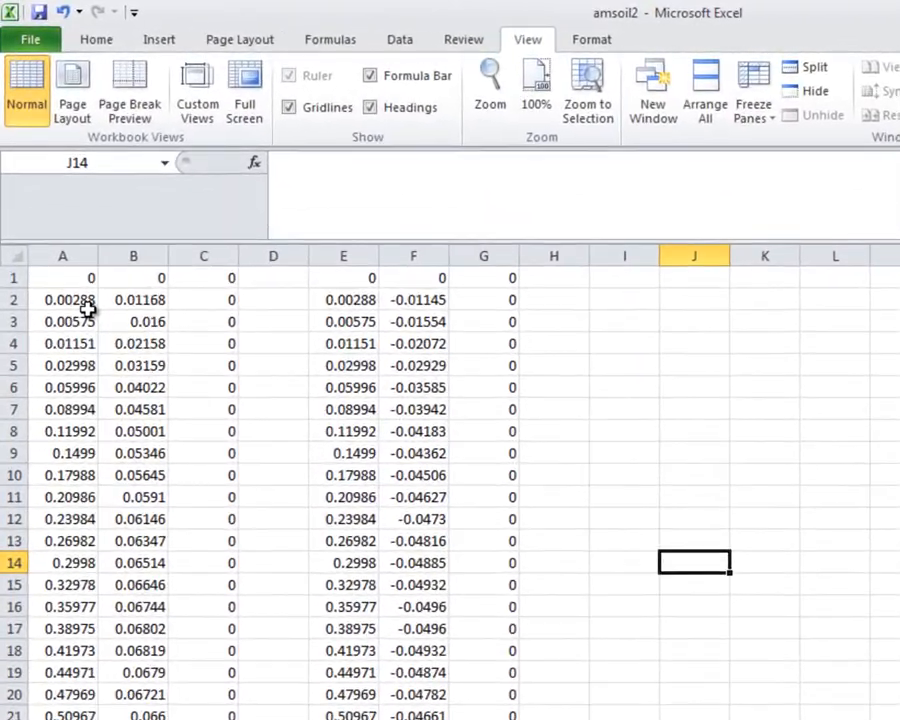
# Sort the lower-surface coordinates in columns E to G from largest to smallest X value
pyautogui.scroll(-5, 72, 250)
pyautogui.scroll(-6, 92, 328)
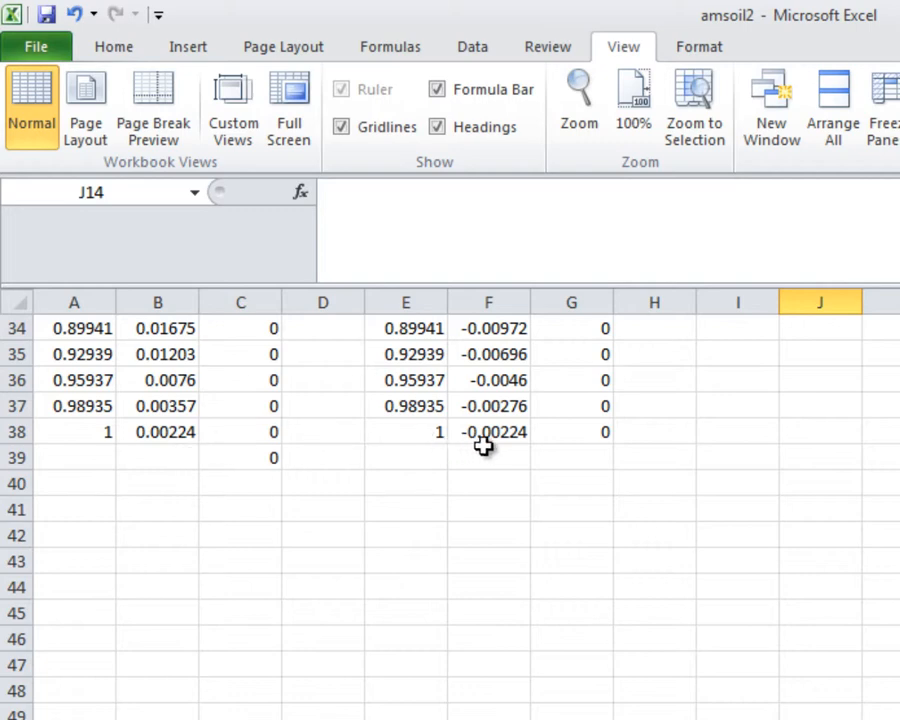
pyautogui.scroll(11, 516, 476)
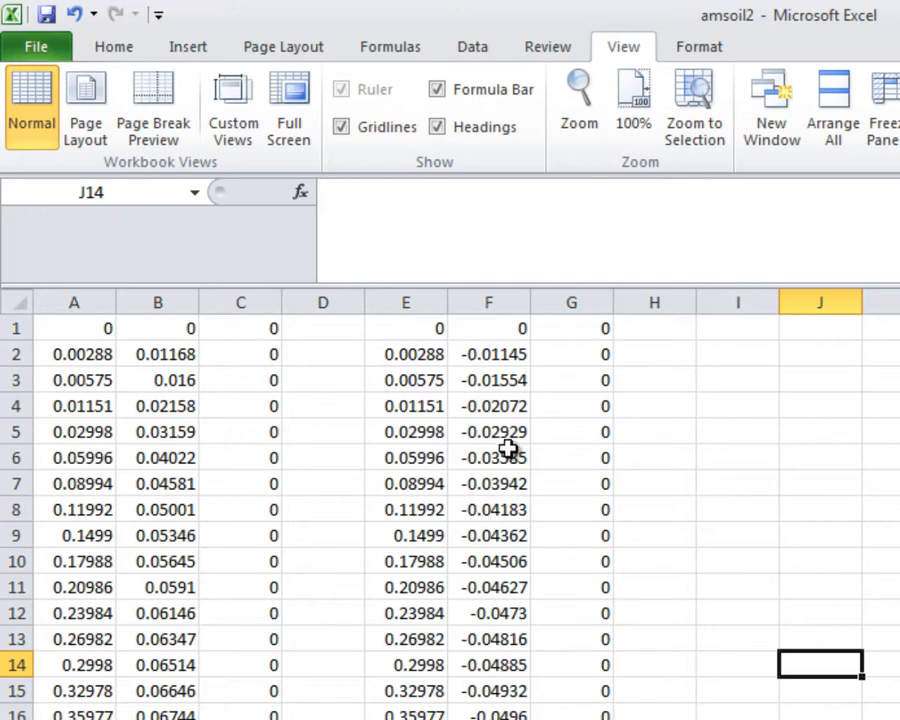
pyautogui.moveTo(413, 300); pyautogui.dragTo(545, 305)
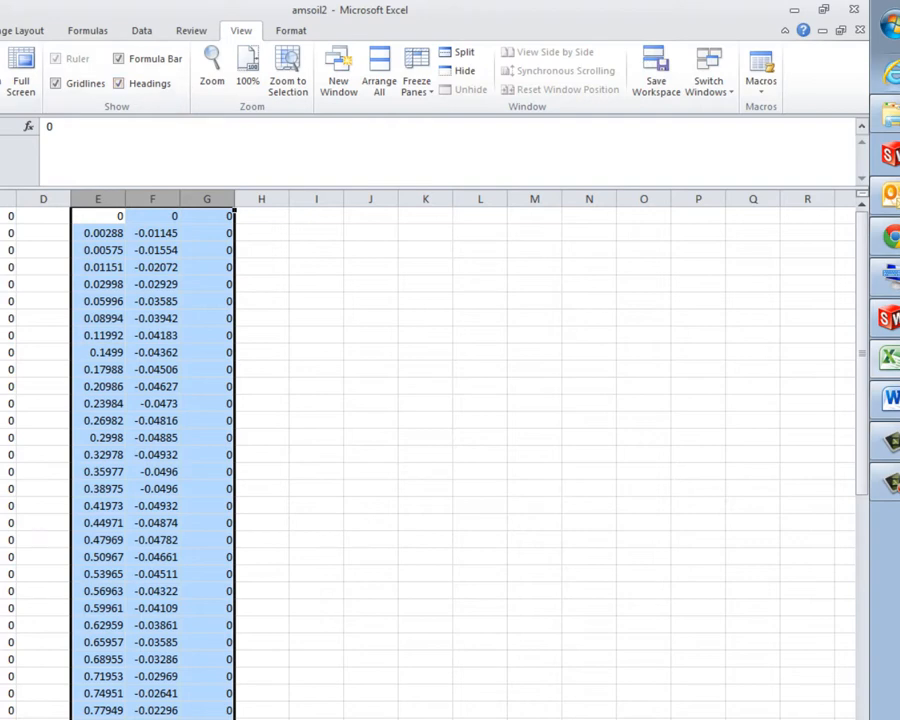
pyautogui.click(0, 31)
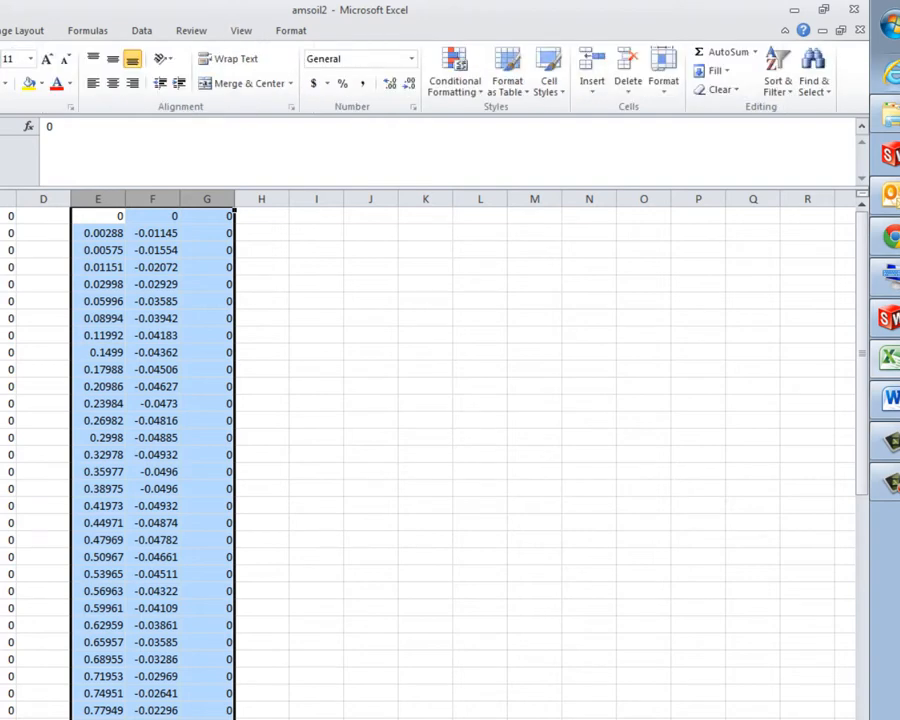
pyautogui.click(789, 92)
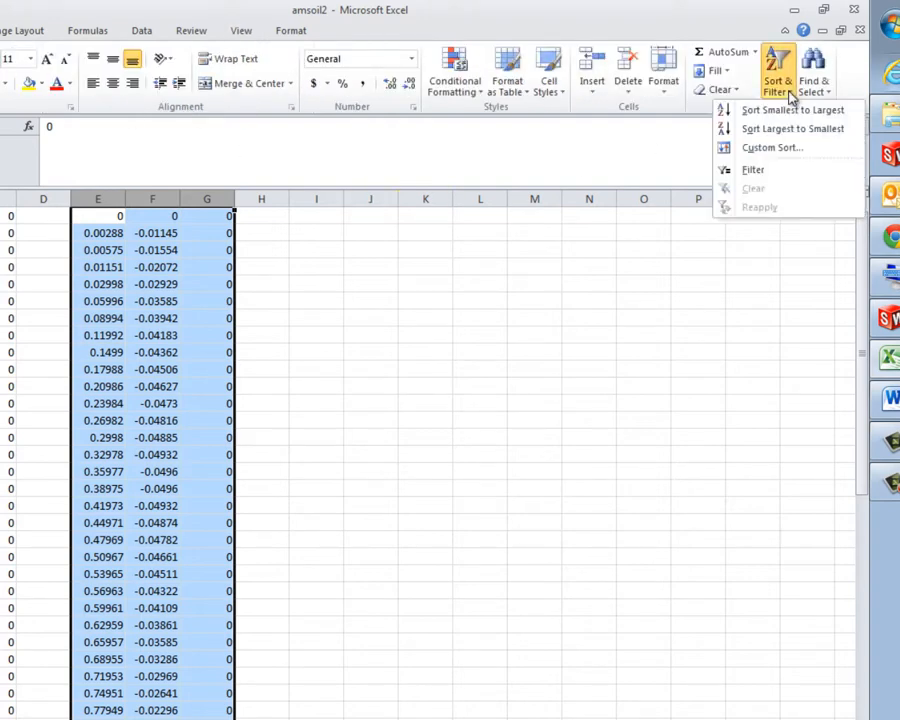
pyautogui.click(832, 130)
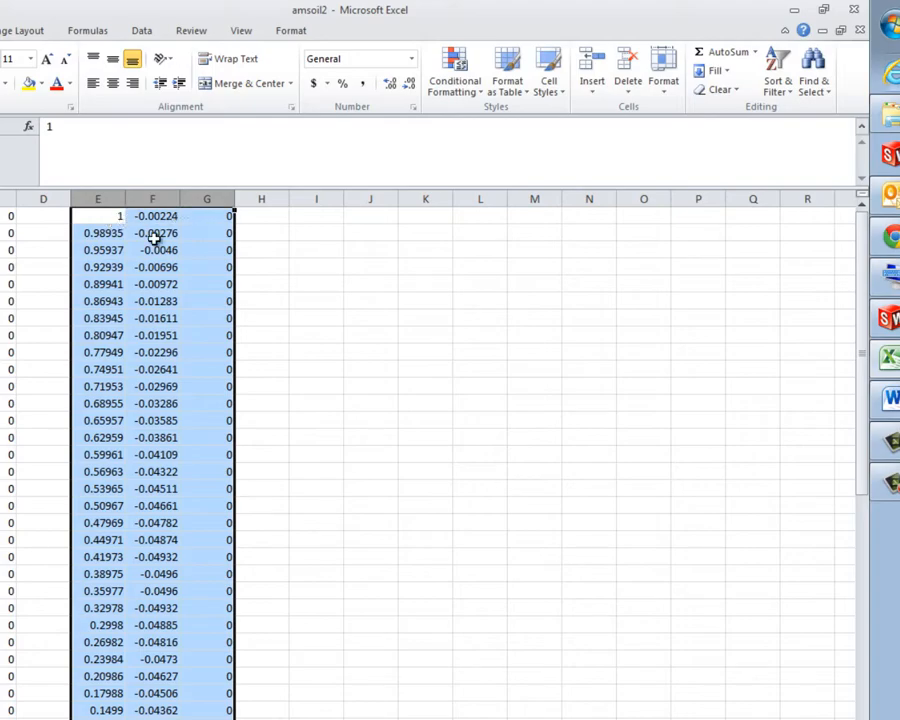
pyautogui.scroll(-1, 271, 296)
pyautogui.scroll(-9, 318, 311)
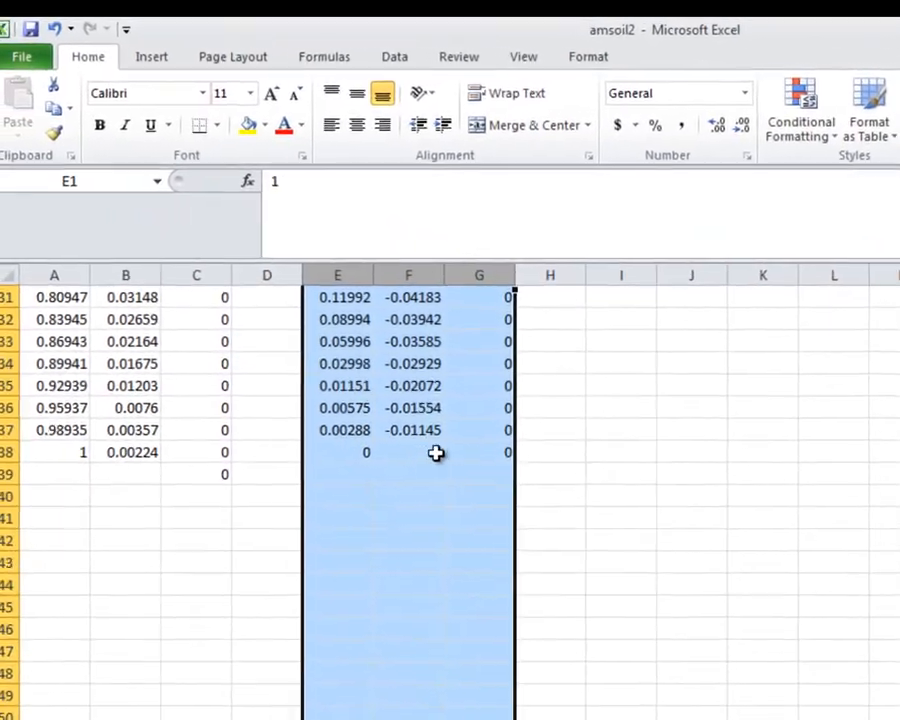
pyautogui.scroll(10, 646, 528)
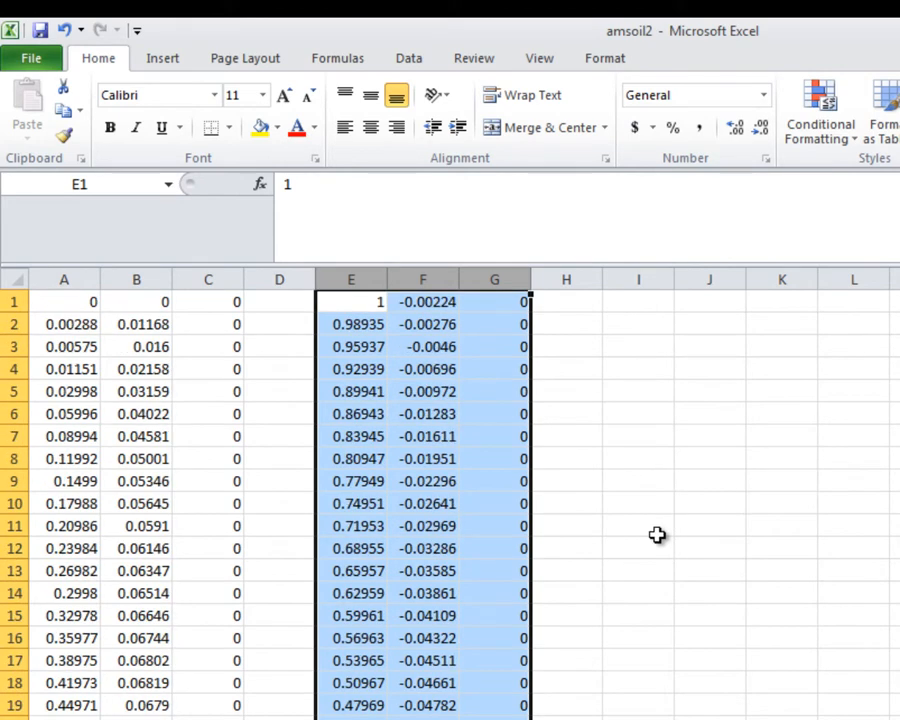
pyautogui.click(656, 535)
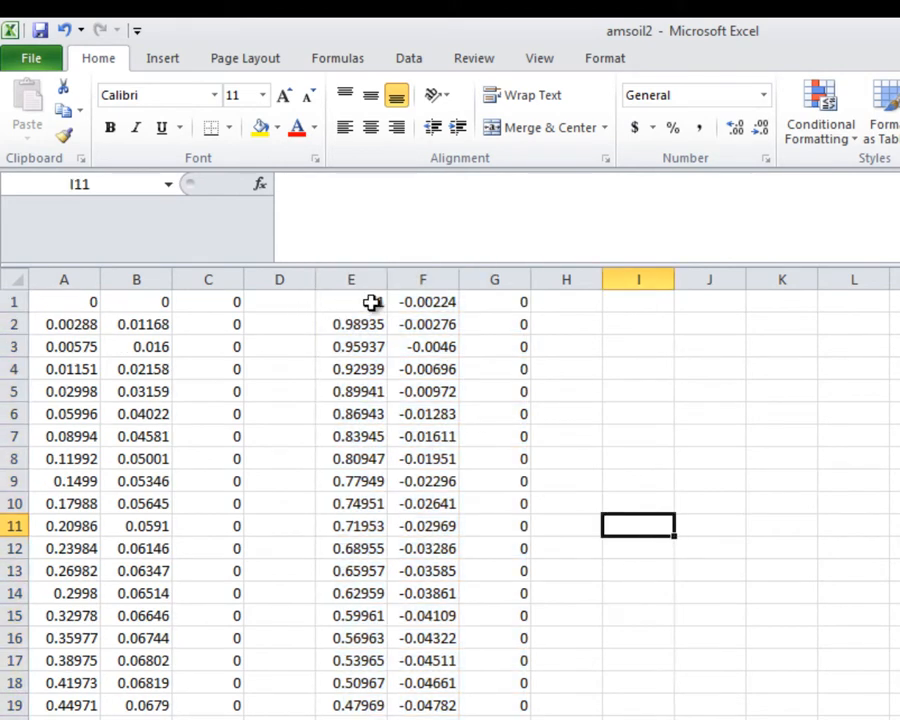
# Move the sorted lower-surface coordinates in E1:G38 back under the upper-surface points, starting at A40
pyautogui.moveTo(372, 301); pyautogui.dragTo(496, 718)
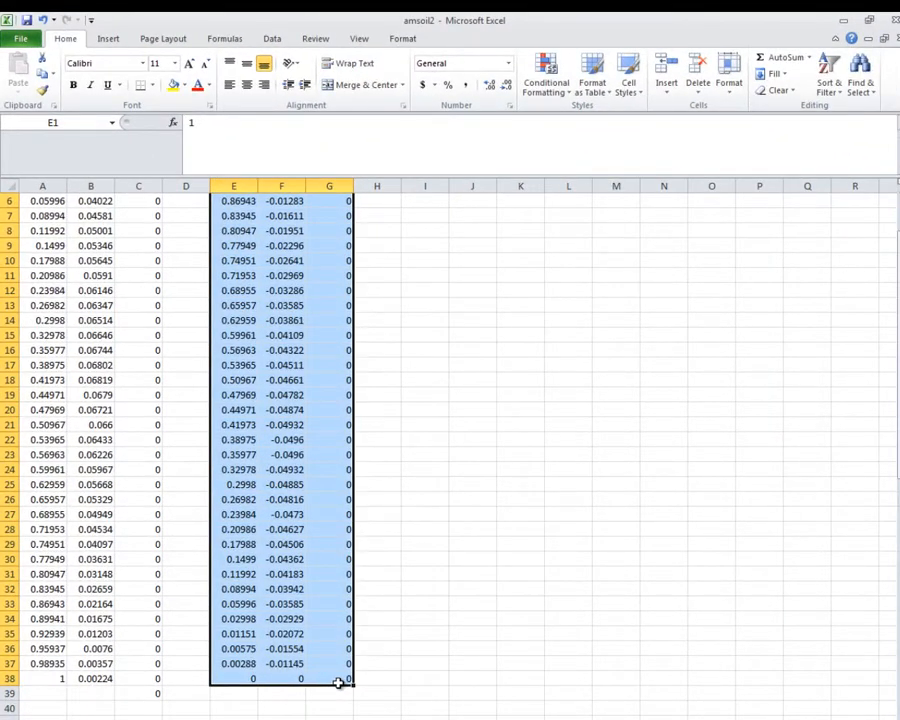
pyautogui.scroll(2, 420, 683)
pyautogui.hotkey('ctrl', 'c')
pyautogui.scroll(-8, 500, 650)
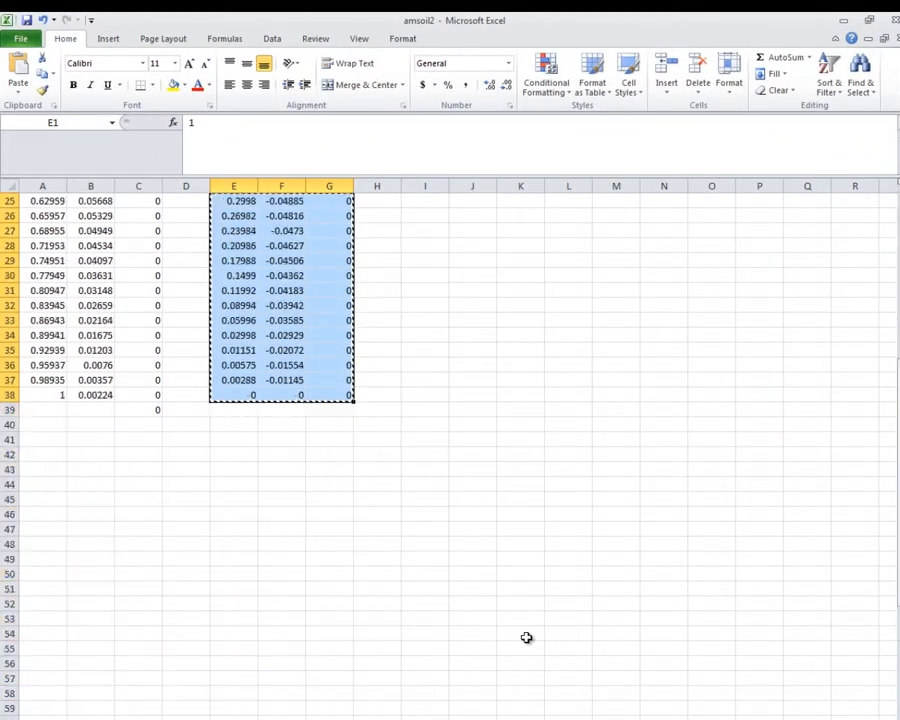
pyautogui.click(45, 427)
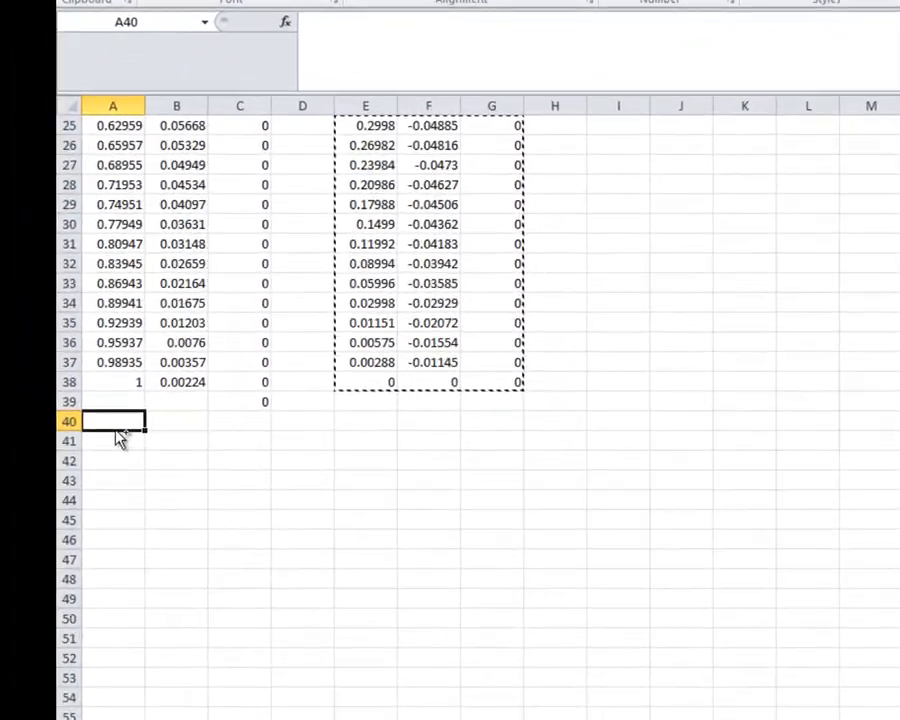
pyautogui.hotkey('ctrl', 'v')
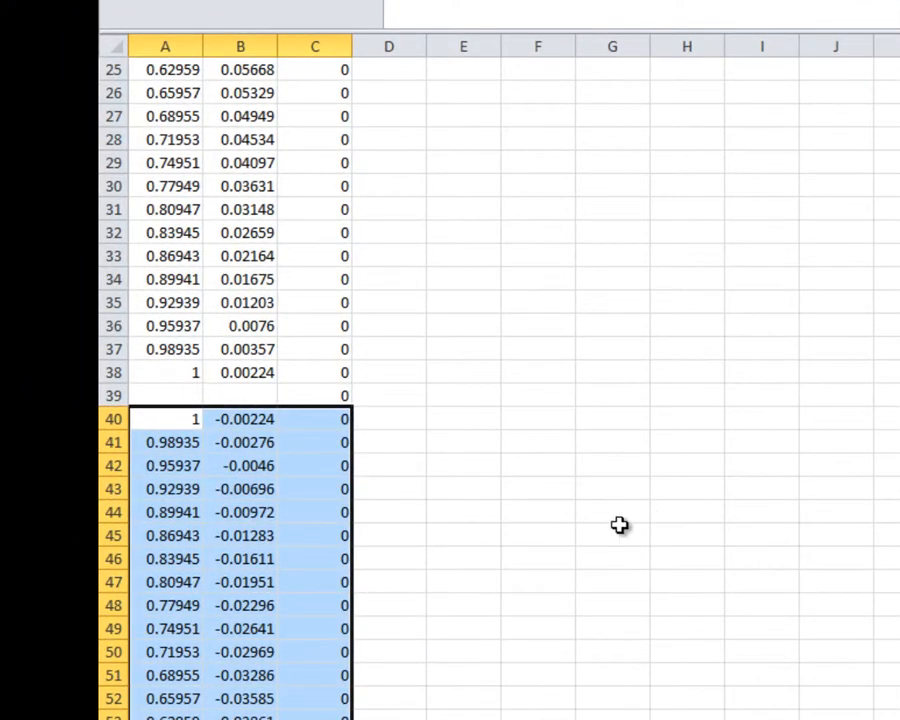
pyautogui.click(621, 528)
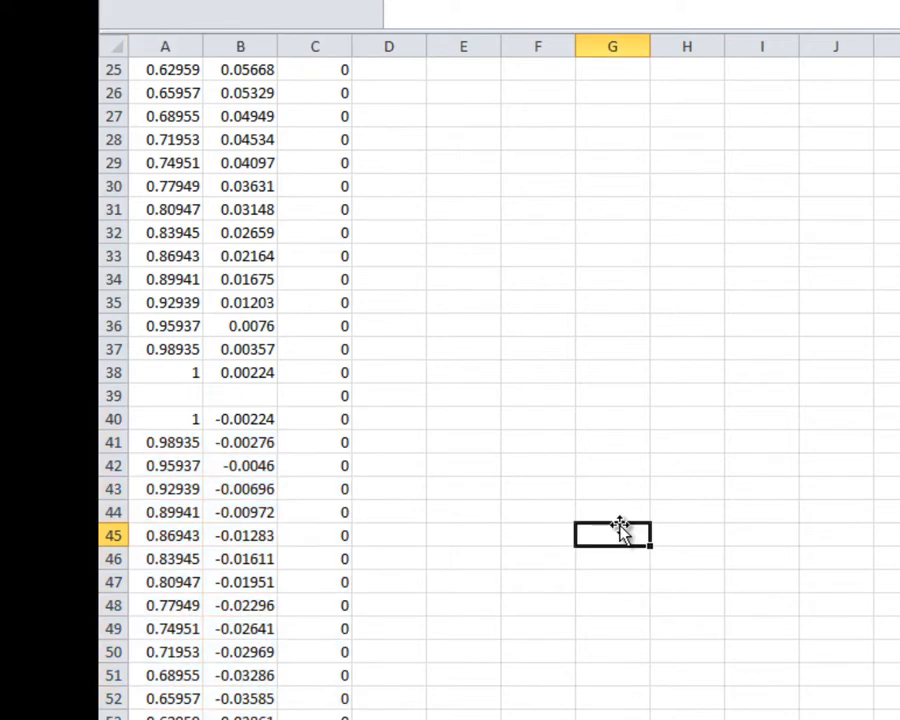
# Fill the gap in row 39 with a trailing-edge point by entering 1 in A39 and 0 in B39
pyautogui.click(112, 395)
pyautogui.click(516, 488)
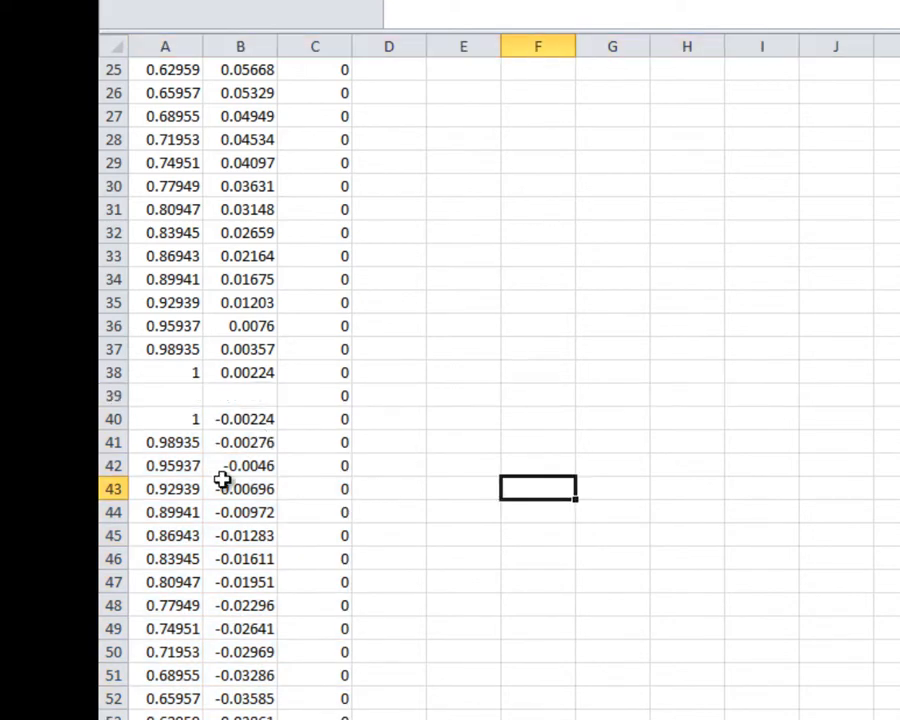
pyautogui.click(176, 401)
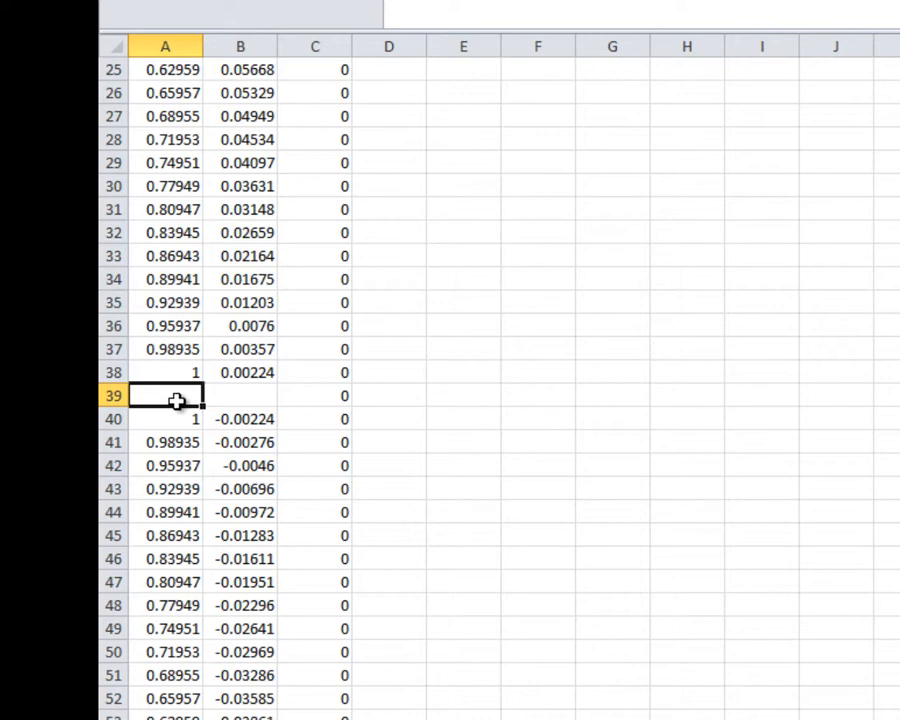
pyautogui.write('1')
pyautogui.press('Tab')
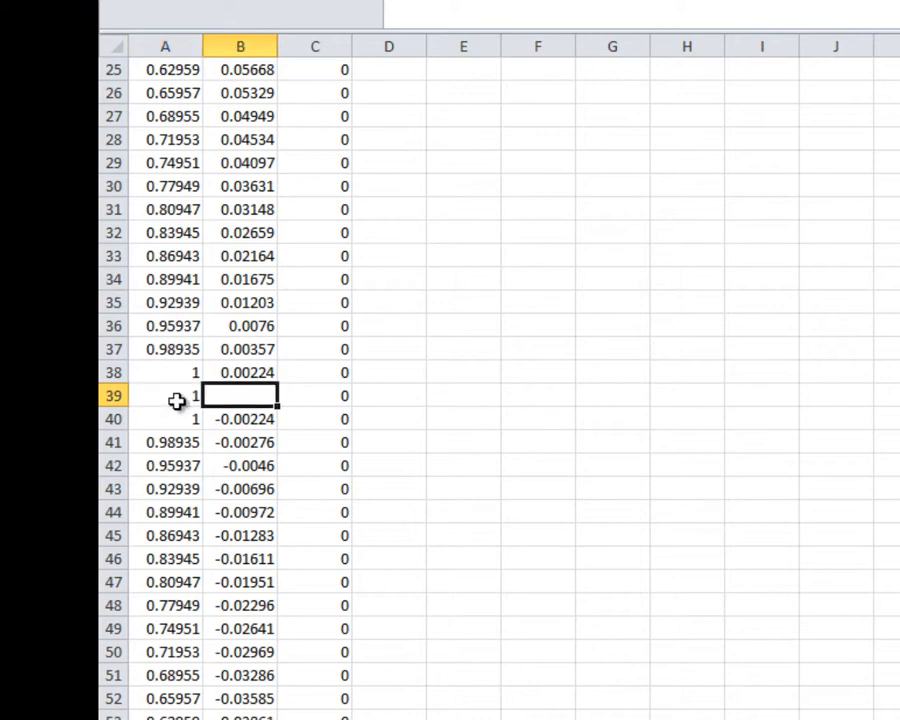
pyautogui.write('0')
pyautogui.press('Down')
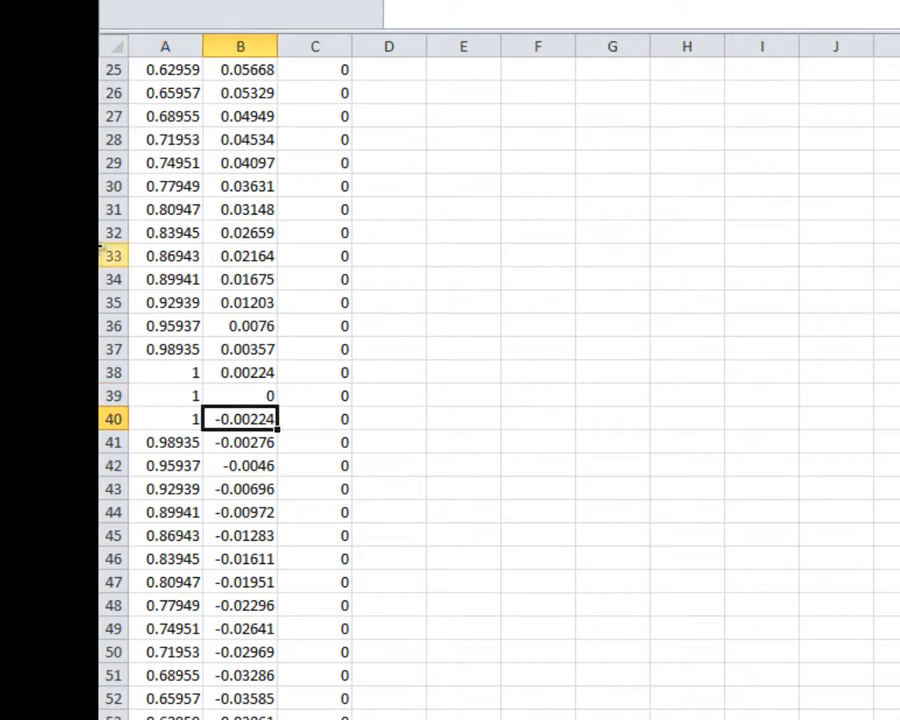
pyautogui.moveTo(166, 389)
pyautogui.mouseDown()
pyautogui.moveTo(267, 390)
pyautogui.moveTo(267, 420)
pyautogui.mouseUp()
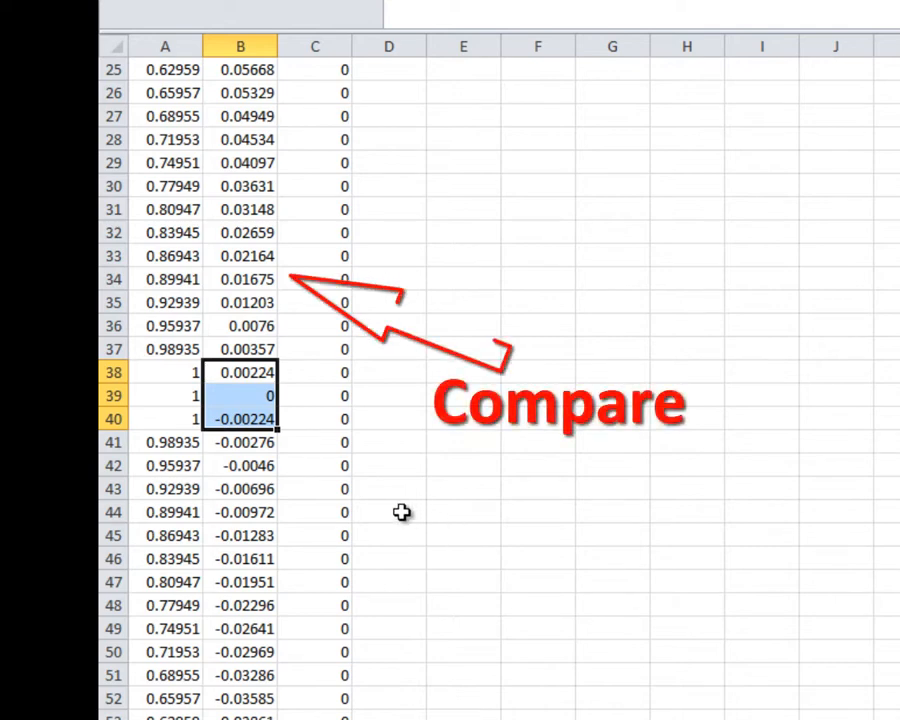
pyautogui.click(598, 527)
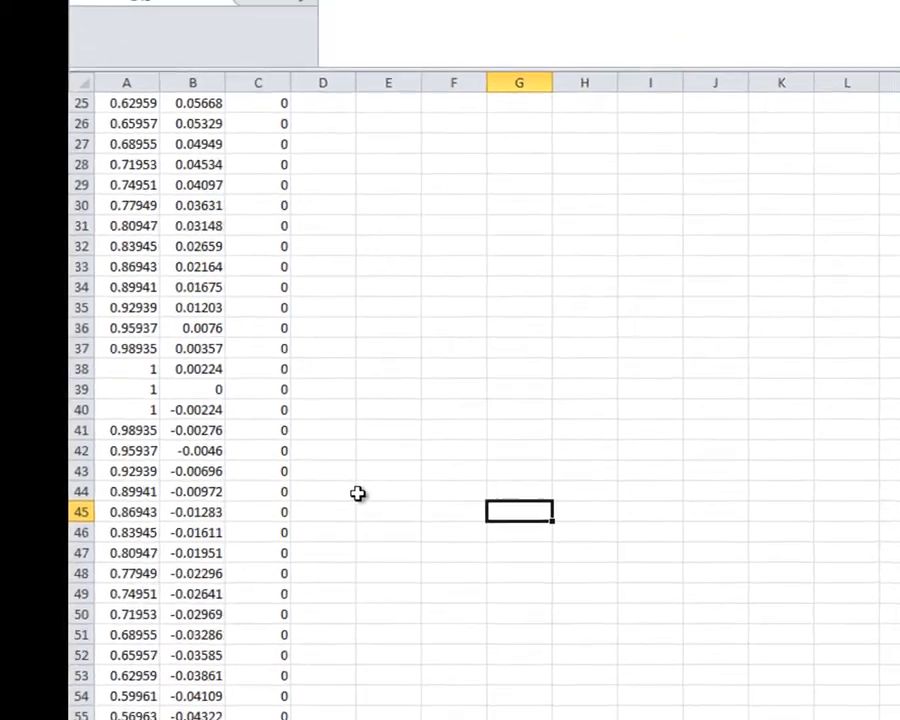
# Save the coordinates to the Desktop as the tab-delimited text file Rutan modified.txt and close the workbook without saving it again
pyautogui.scroll(6, 211, 450)
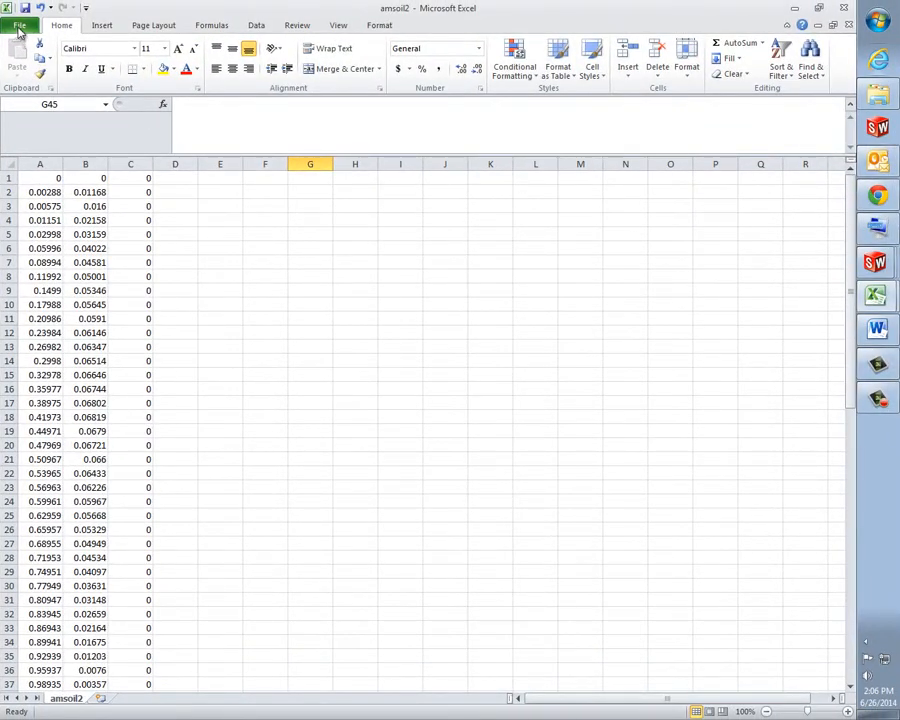
pyautogui.click(18, 27)
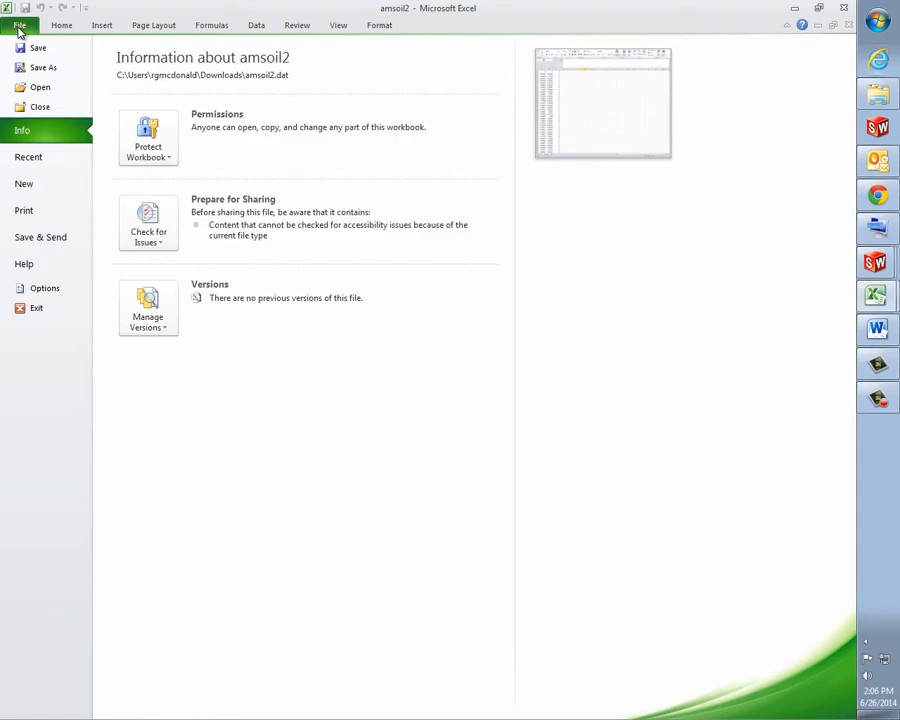
pyautogui.click(45, 68)
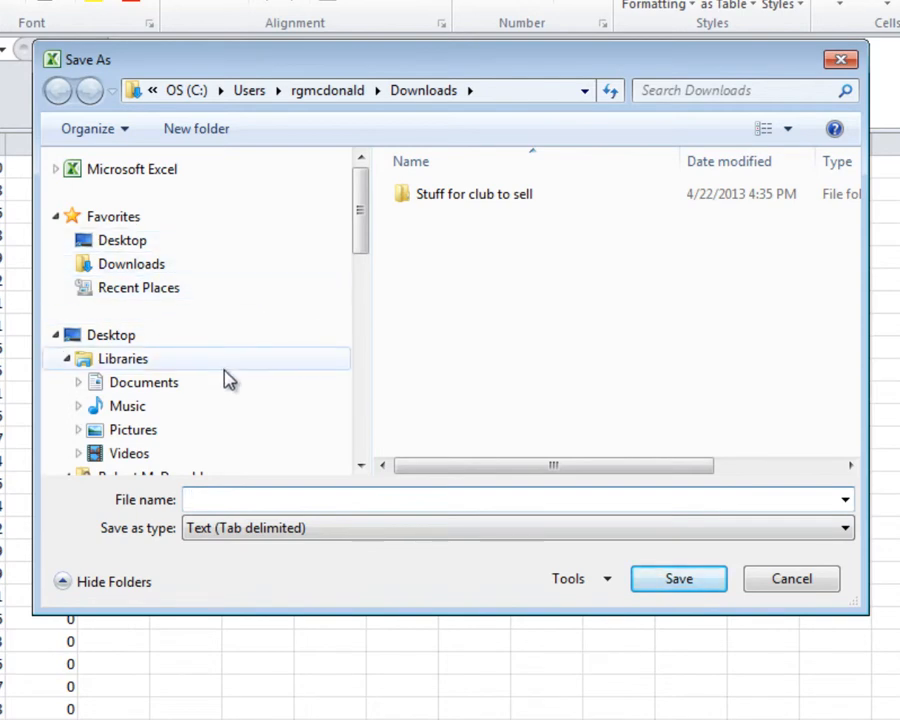
pyautogui.click(124, 243)
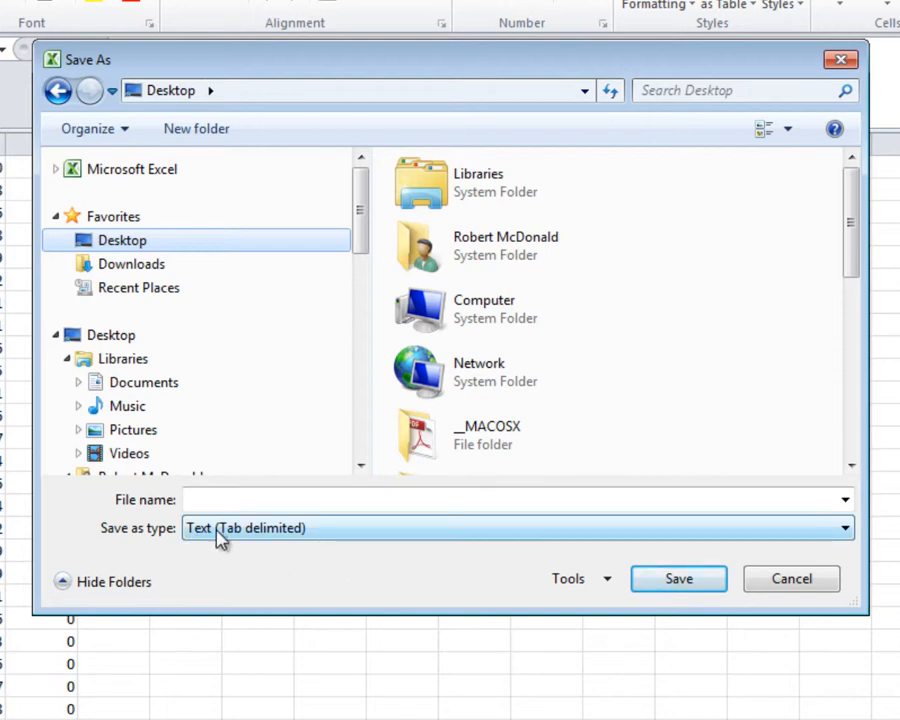
pyautogui.click(290, 502)
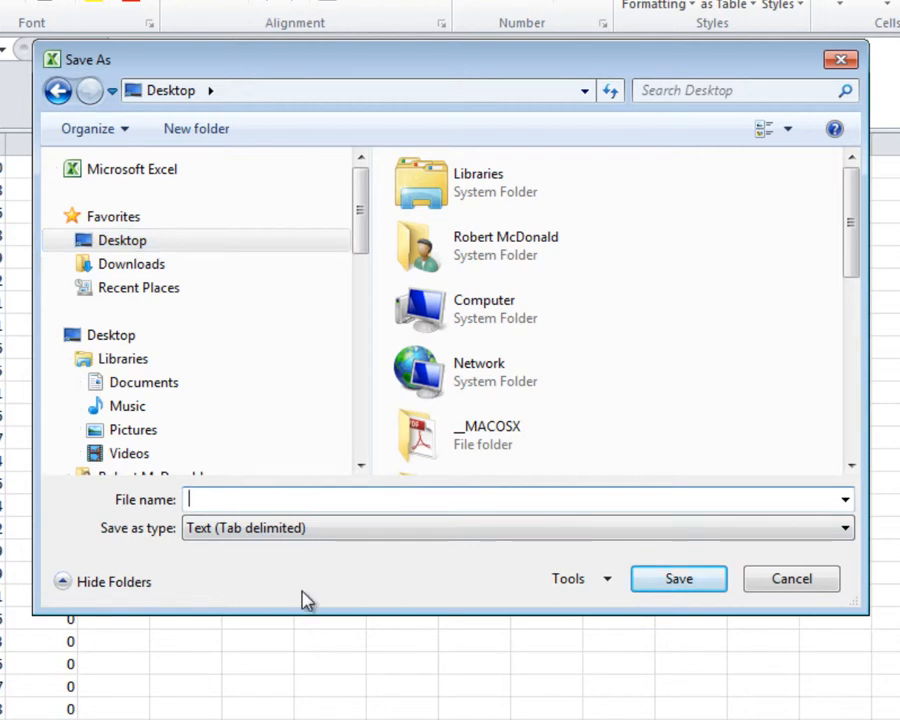
pyautogui.write('Rutan modified.txt')
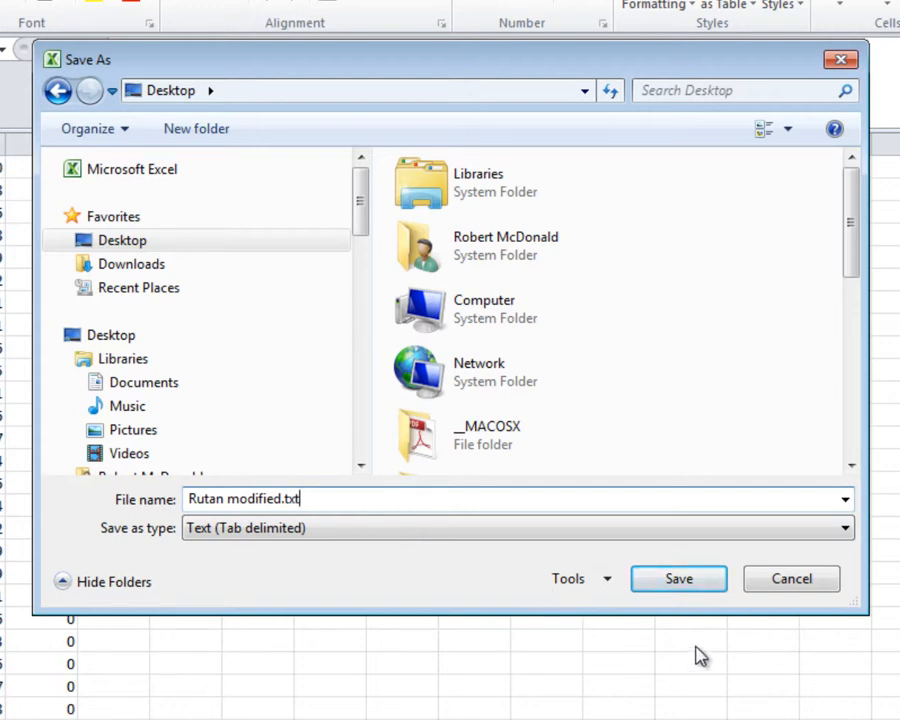
pyautogui.click(706, 595)
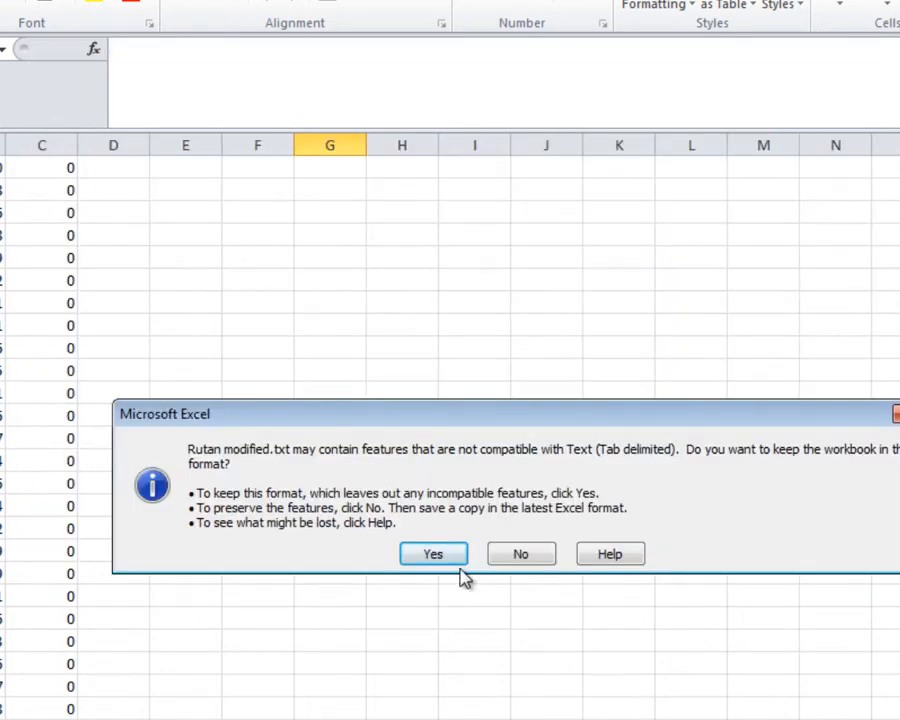
pyautogui.click(432, 554)
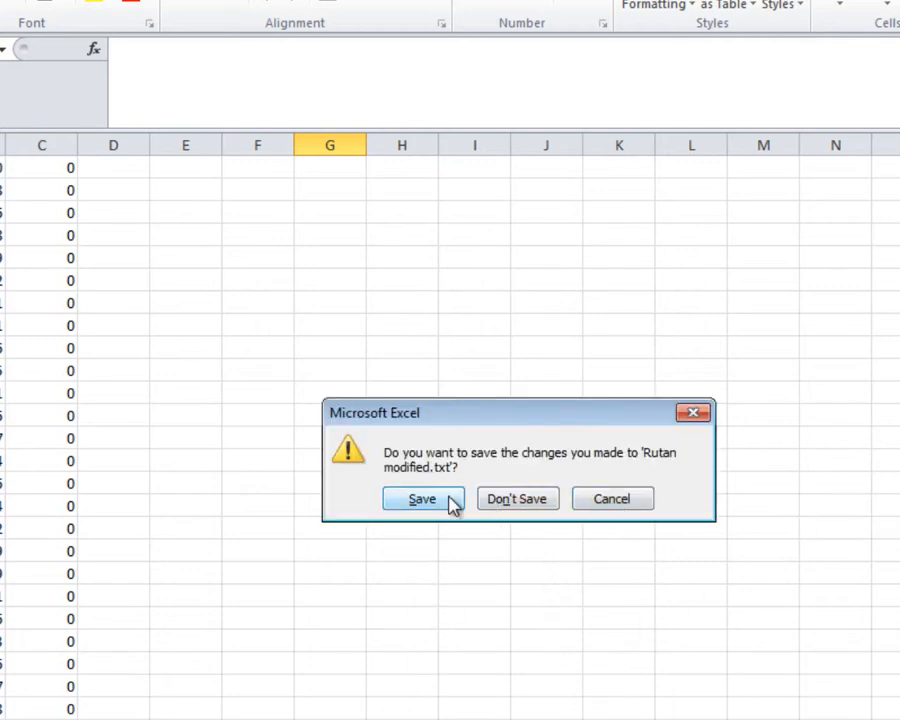
pyautogui.click(516, 499)
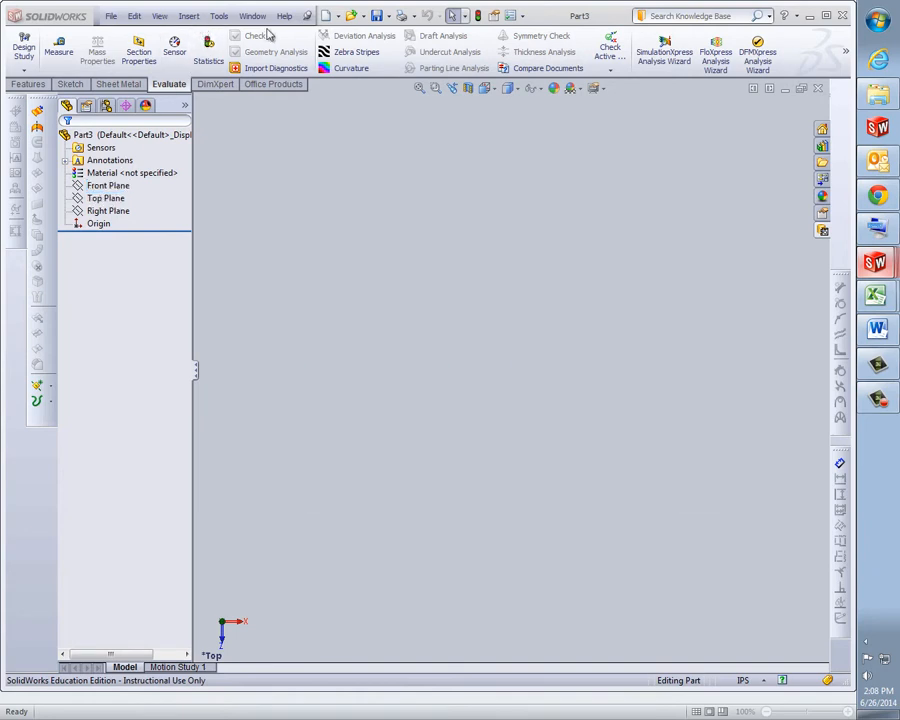
# Switch to the empty SolidWorks part, show it in isometric view and start a Curve Through XYZ Points
pyautogui.click(490, 89)
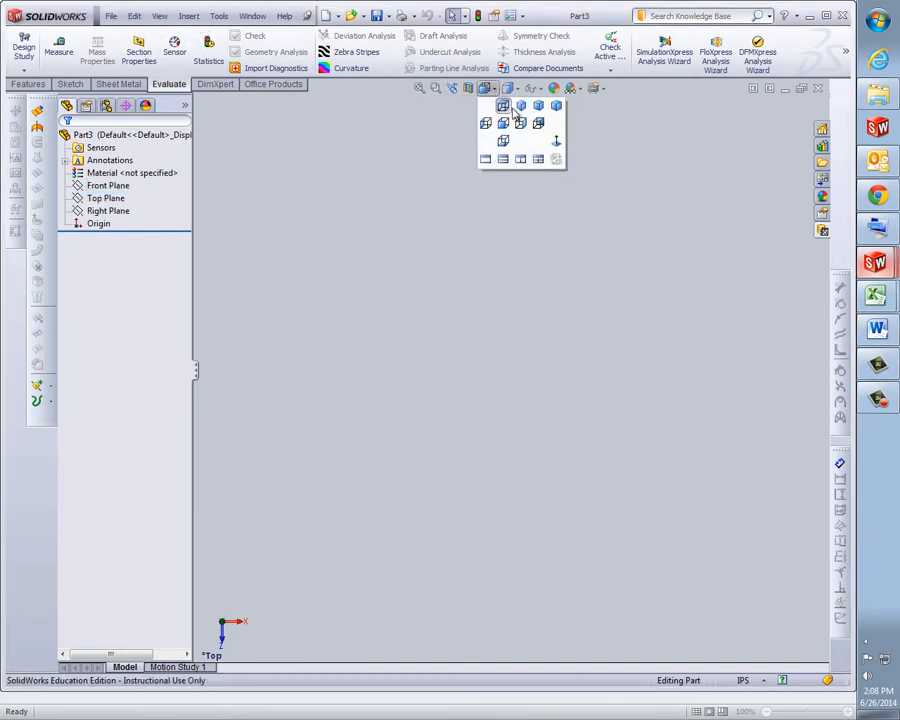
pyautogui.click(519, 120)
pyautogui.click(118, 211)
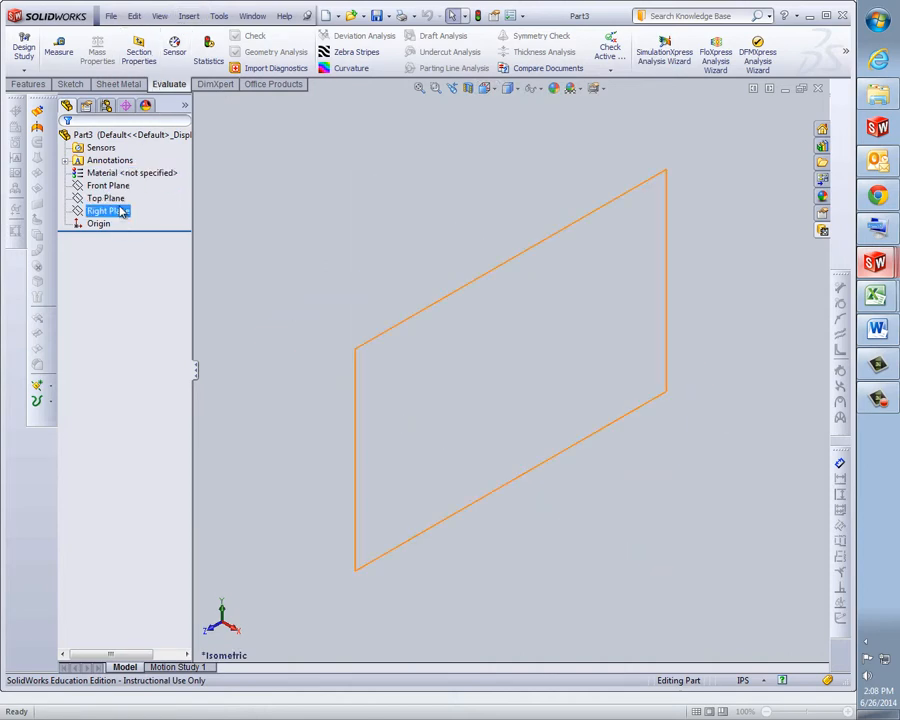
pyautogui.click(190, 16)
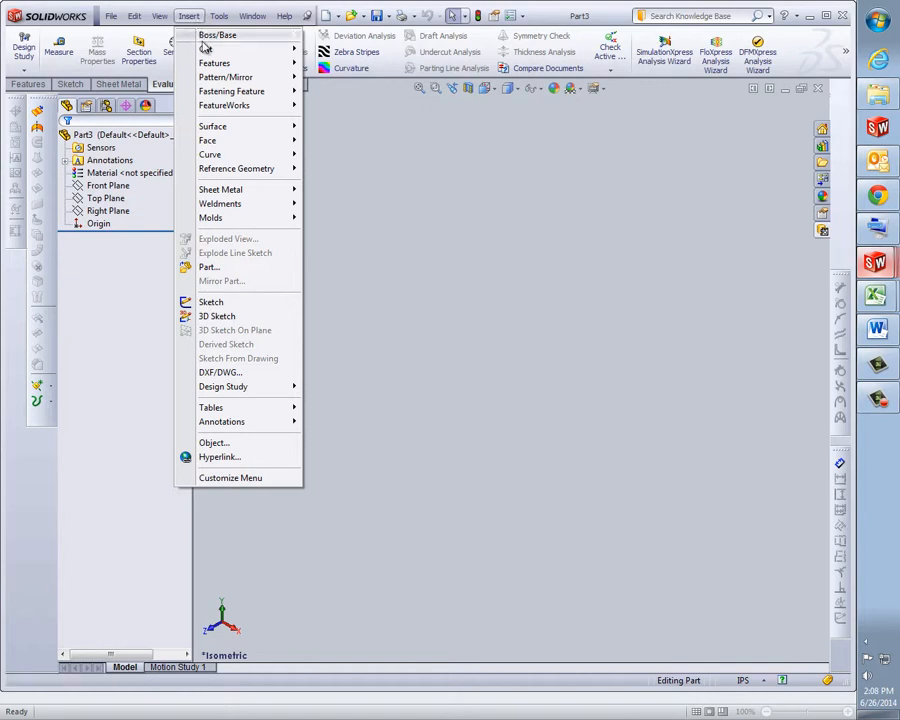
pyautogui.moveTo(241, 158)
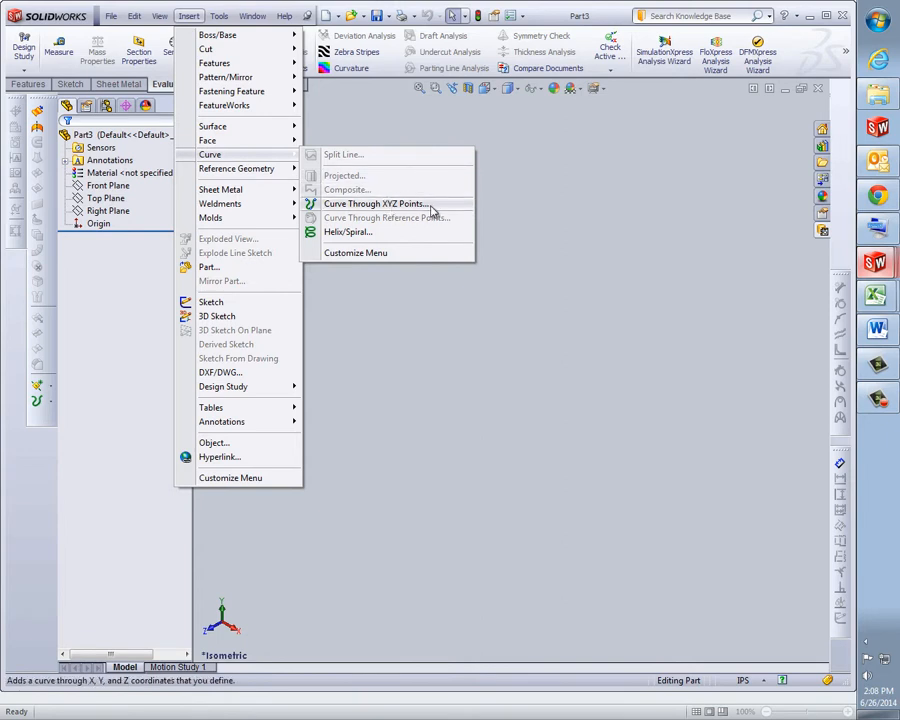
pyautogui.click(430, 205)
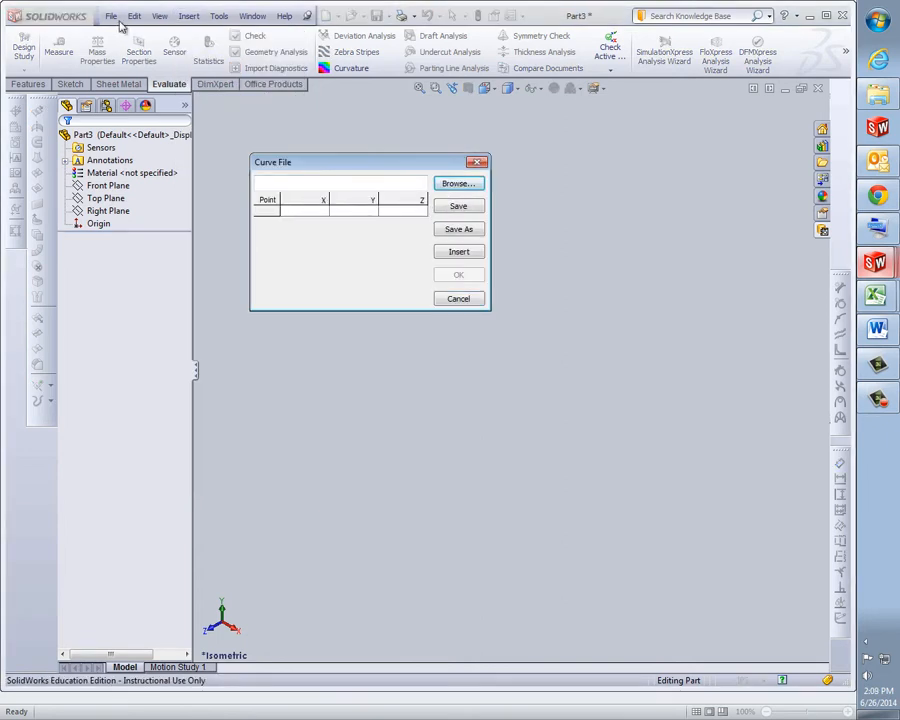
# Load the text file Rutan modified from the Desktop as the curve's point data
pyautogui.click(472, 185)
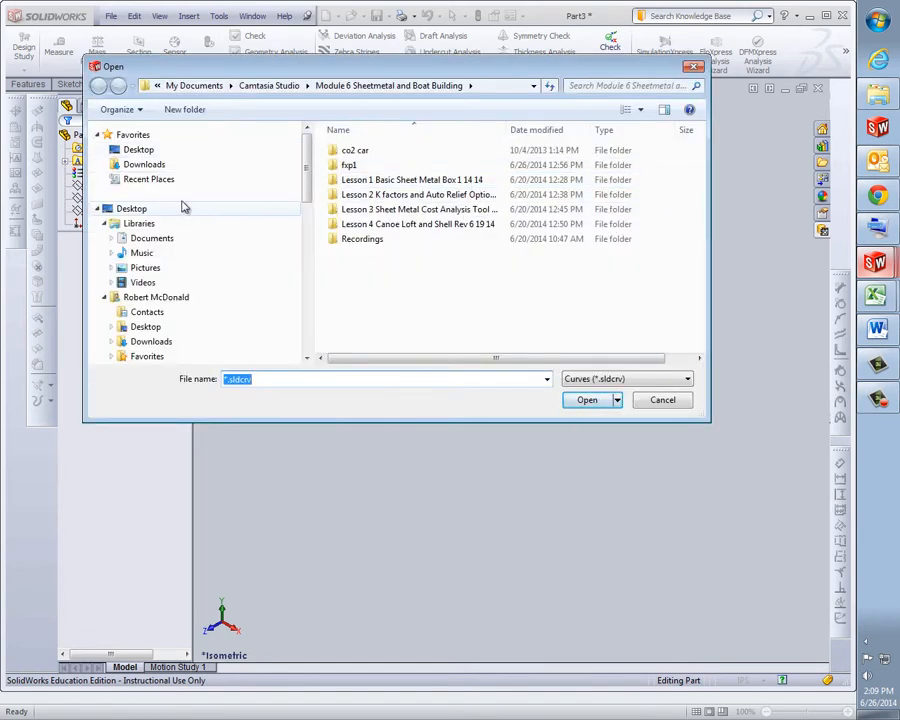
pyautogui.click(179, 152)
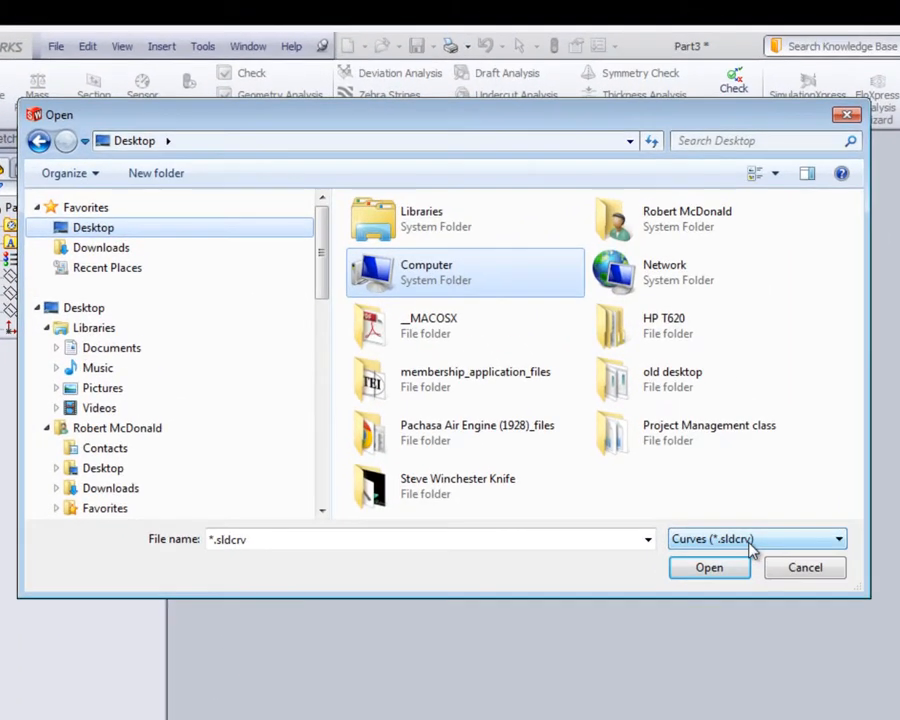
pyautogui.click(840, 541)
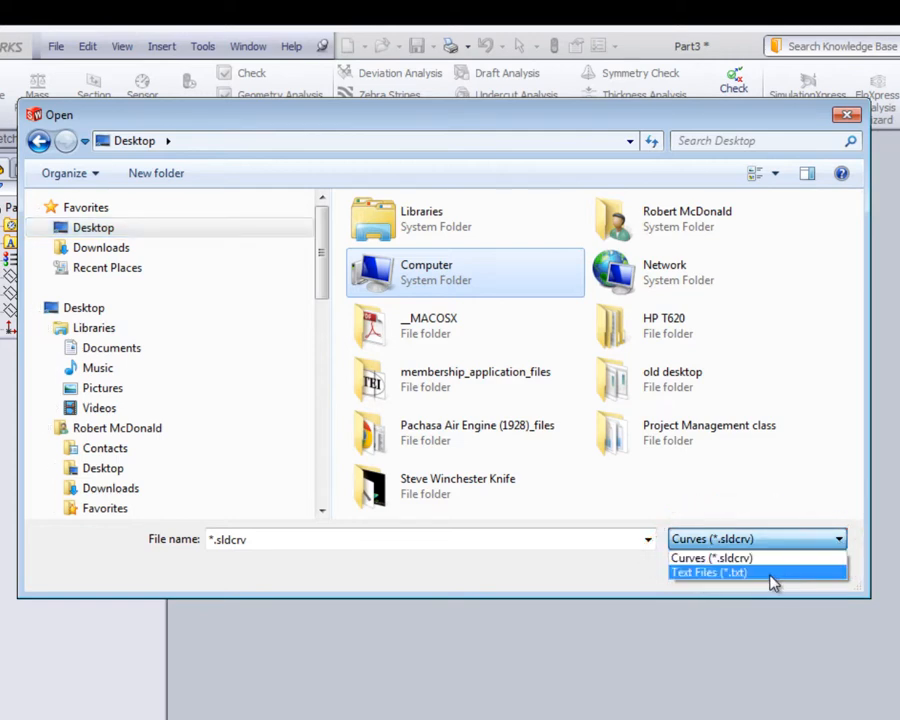
pyautogui.click(736, 573)
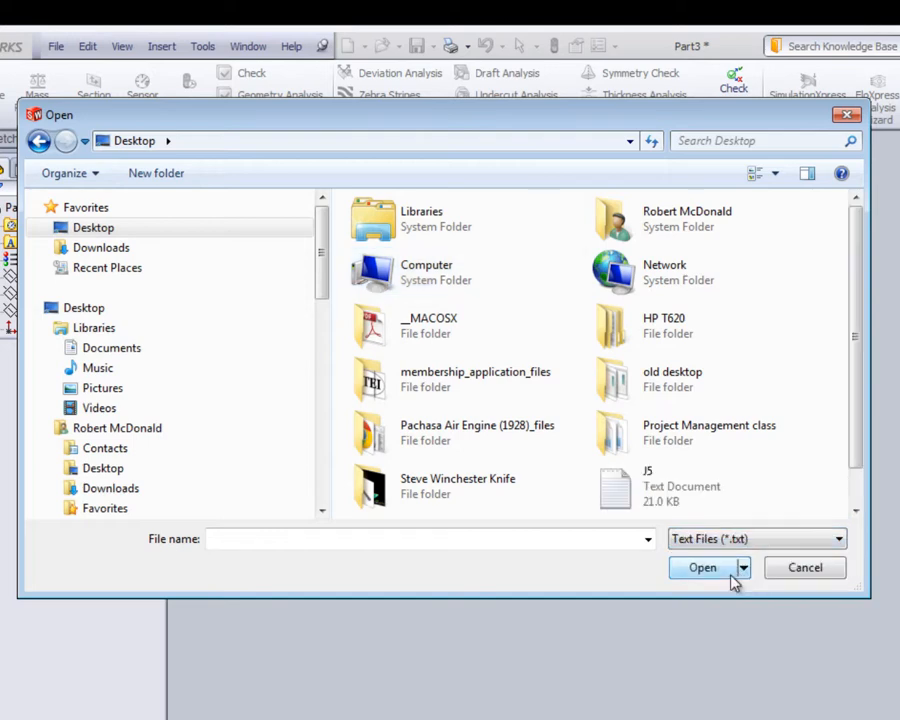
pyautogui.moveTo(862, 452); pyautogui.dragTo(854, 526)
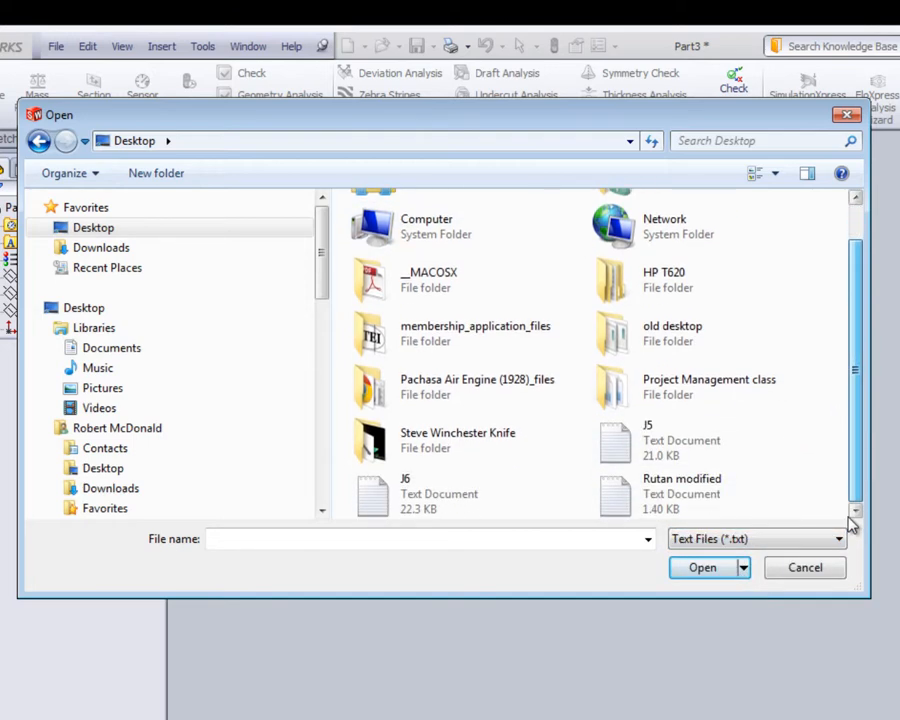
pyautogui.click(755, 510)
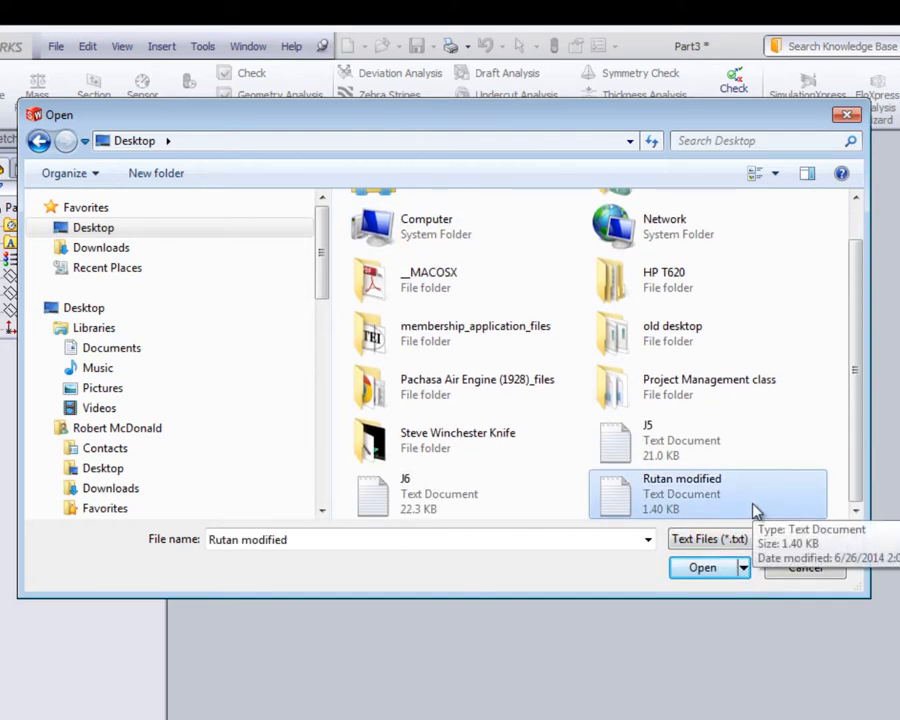
pyautogui.click(703, 568)
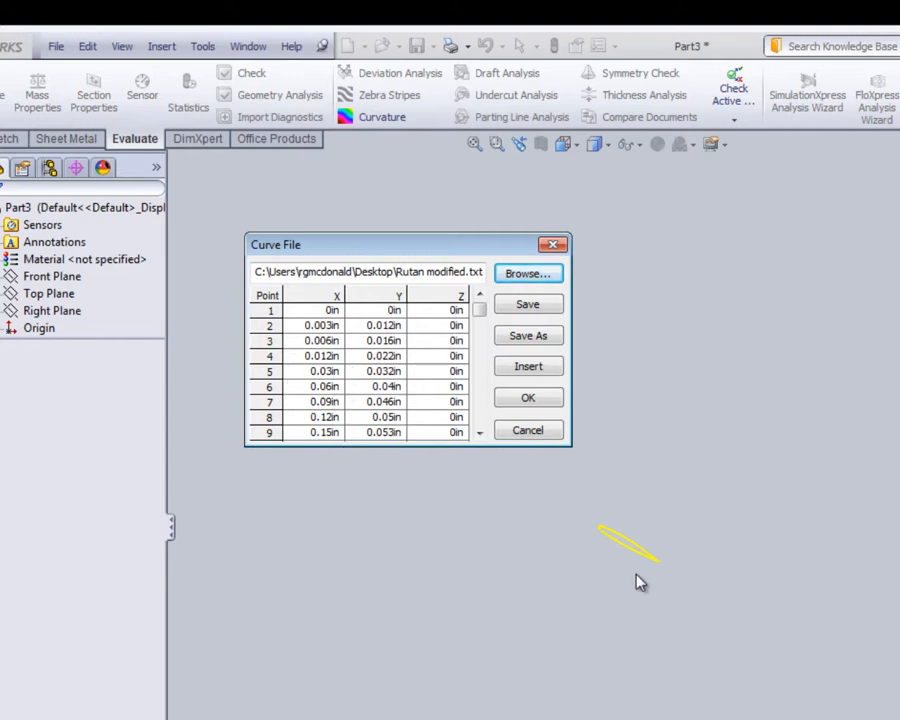
# Create the airfoil curve from the loaded XYZ points and inspect its closed shape
pyautogui.scroll(-6, 600, 566)
pyautogui.scroll(-2, 620, 564)
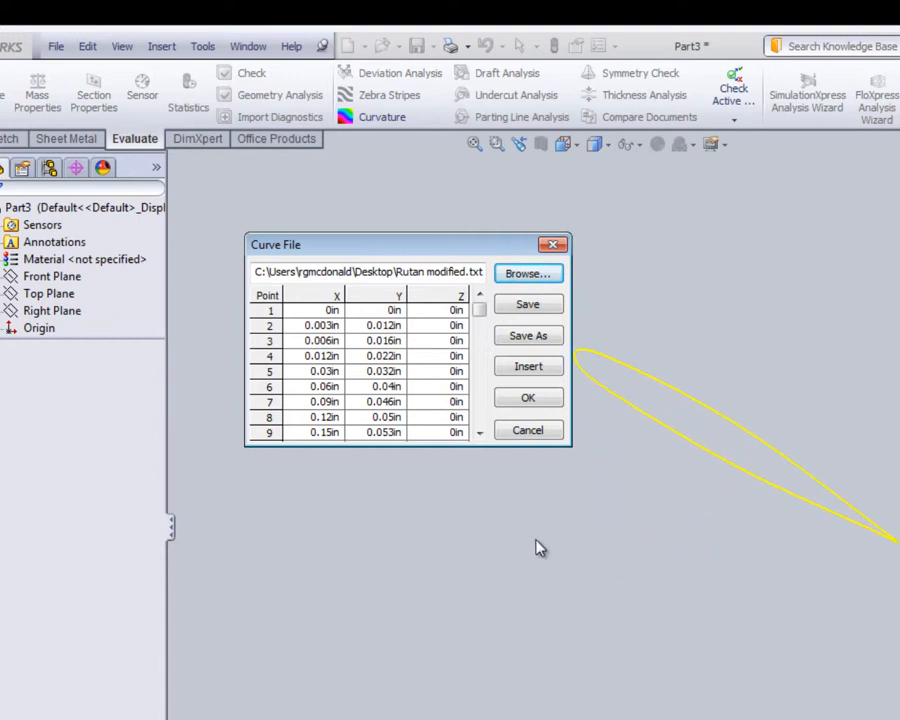
pyautogui.click(528, 399)
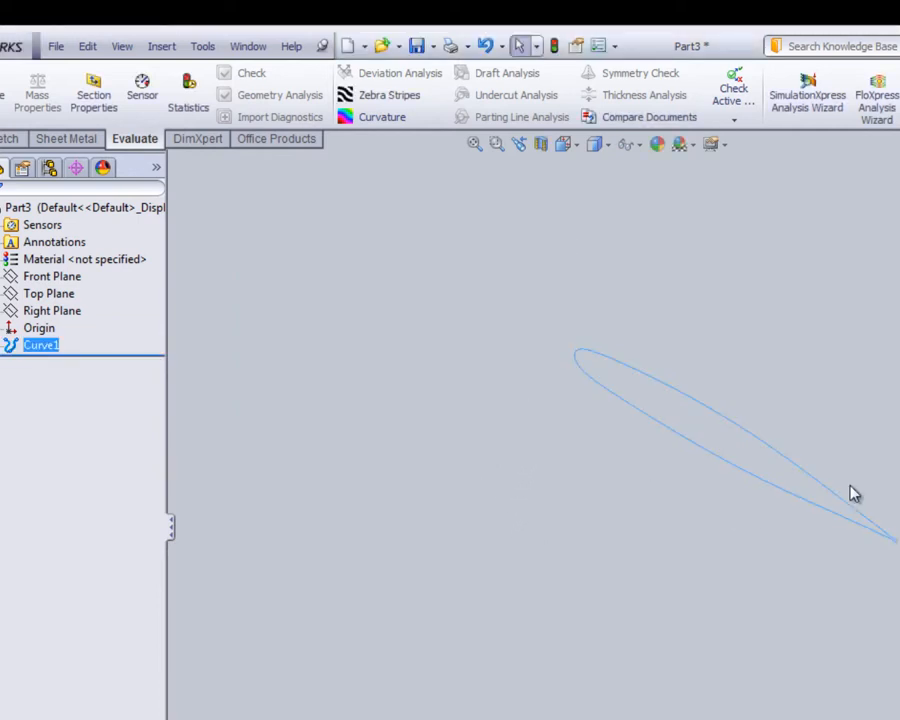
pyautogui.press('f')
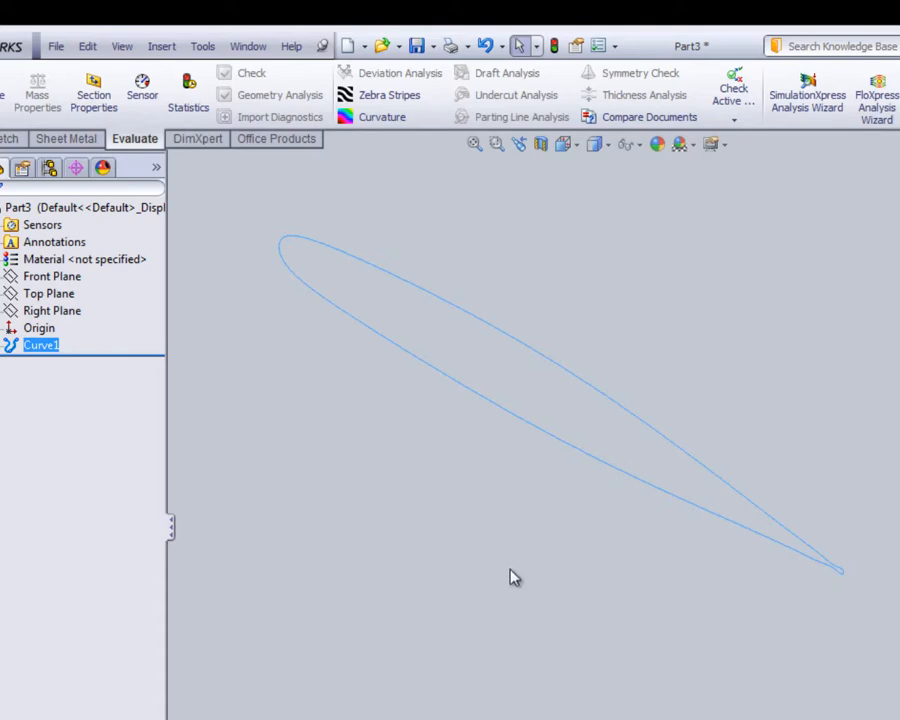
pyautogui.moveTo(512, 577); pyautogui.dragTo(565, 457, button='middle')
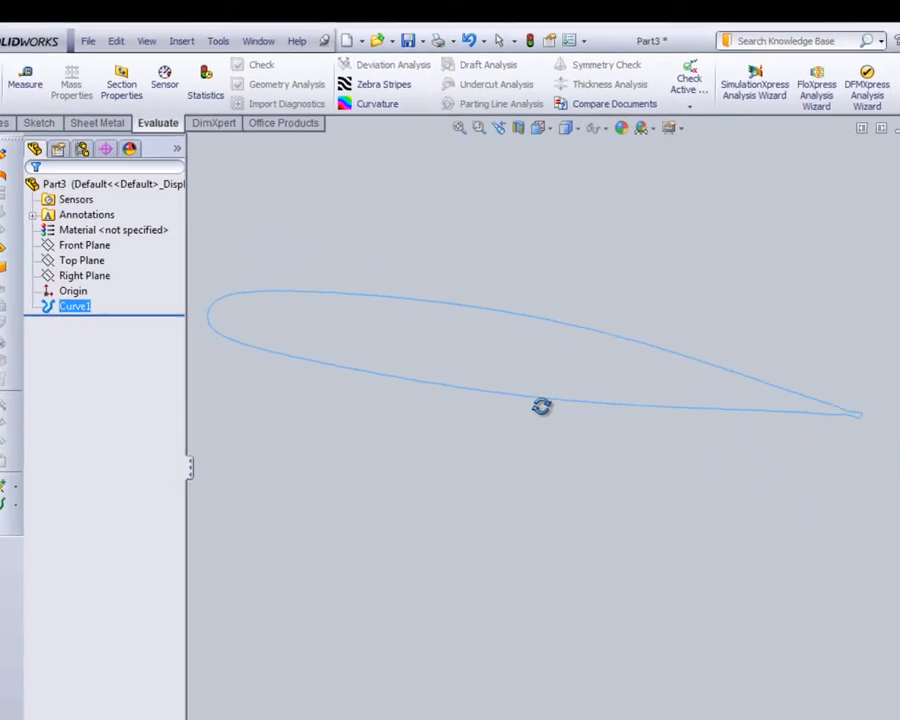
pyautogui.moveTo(541, 406); pyautogui.dragTo(518, 452, button='middle')
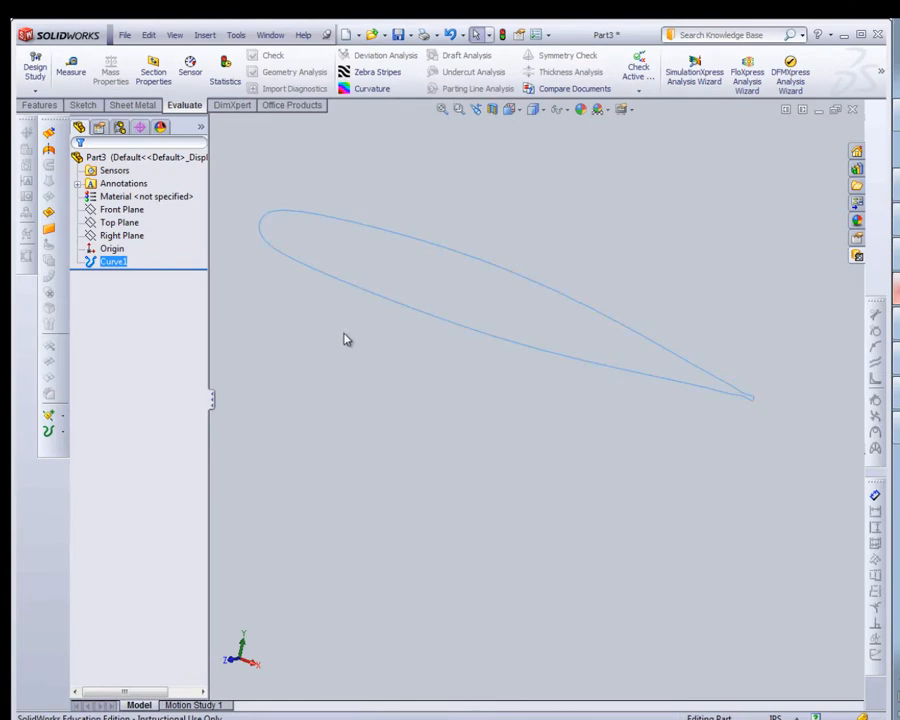
# Start an Extruded Boss/Base and open its profile sketch on the Front Plane
pyautogui.click(40, 105)
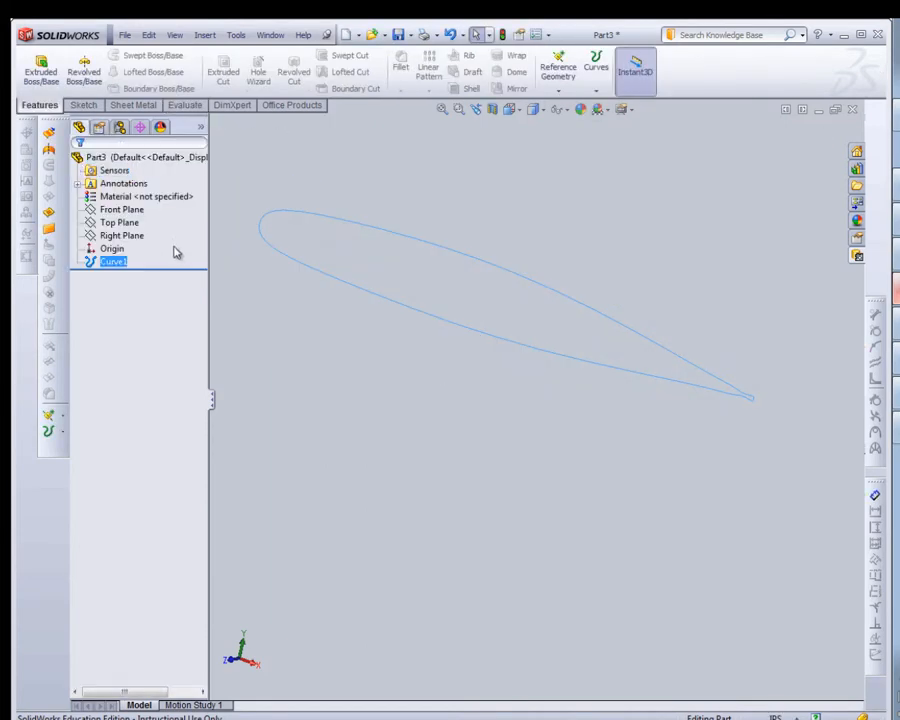
pyautogui.click(50, 84)
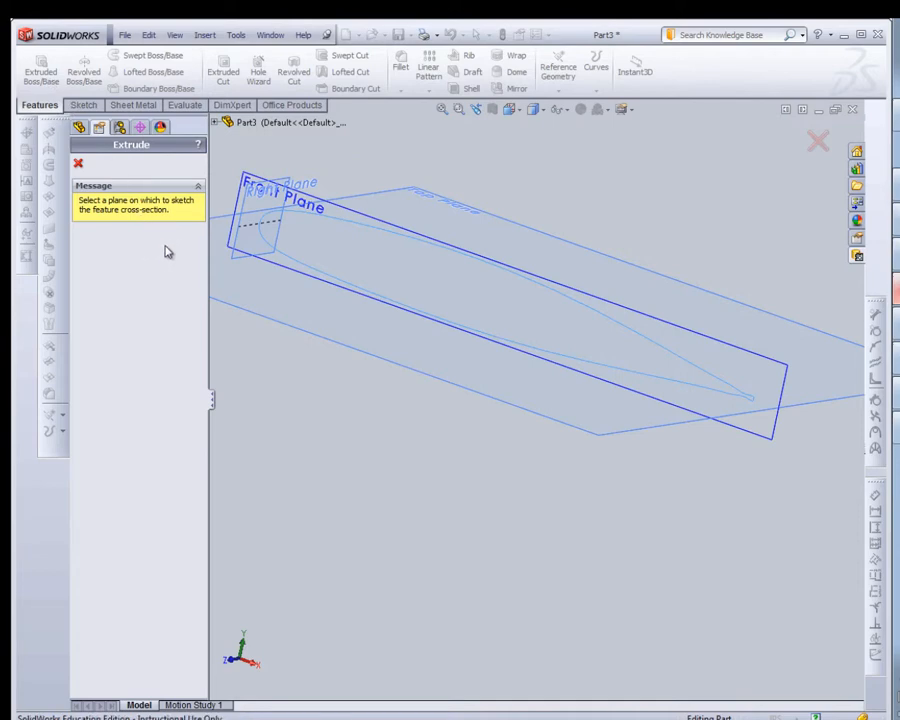
pyautogui.click(215, 123)
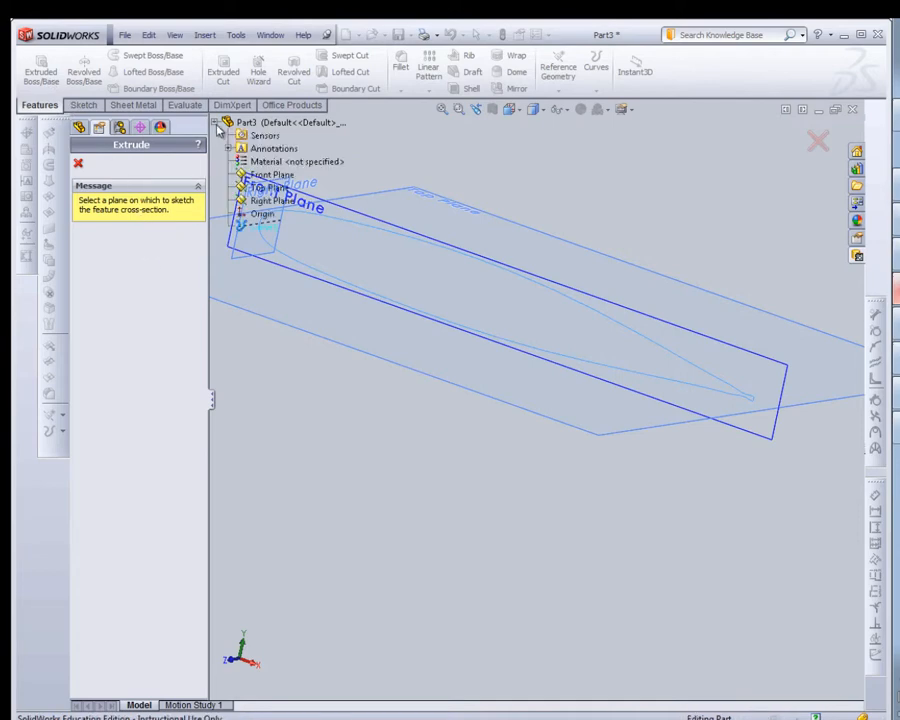
pyautogui.click(268, 175)
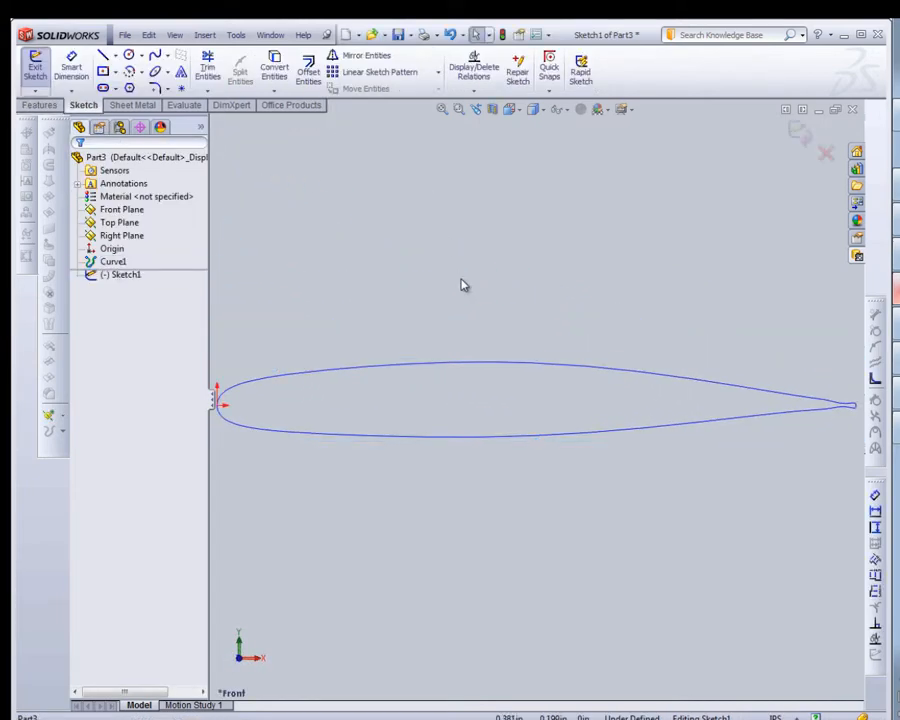
pyautogui.scroll(4, 458, 286)
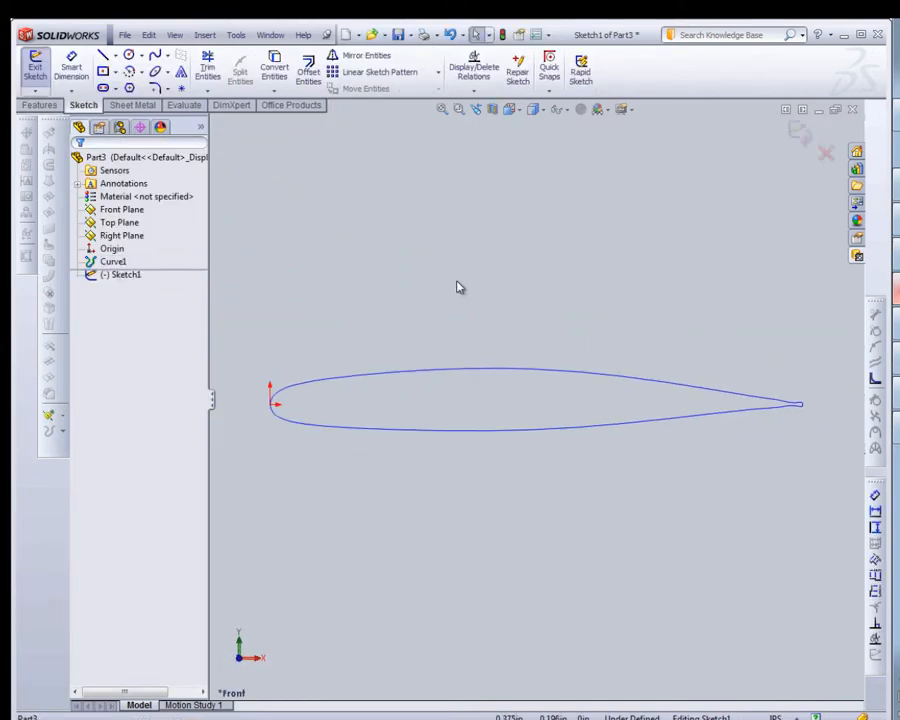
pyautogui.scroll(-2, 466, 389)
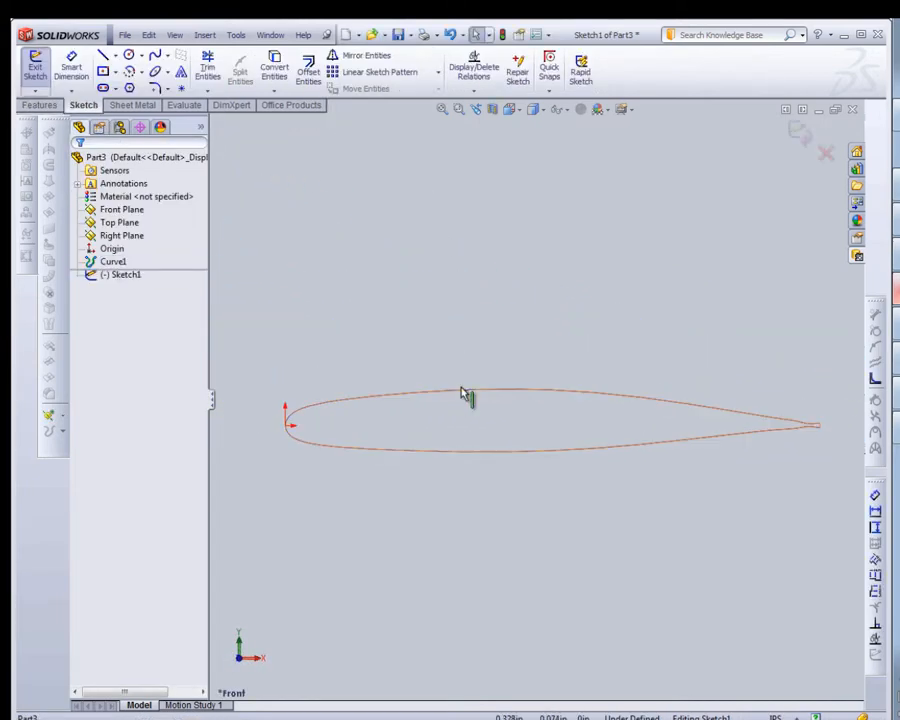
pyautogui.click(125, 277)
pyautogui.click(168, 314)
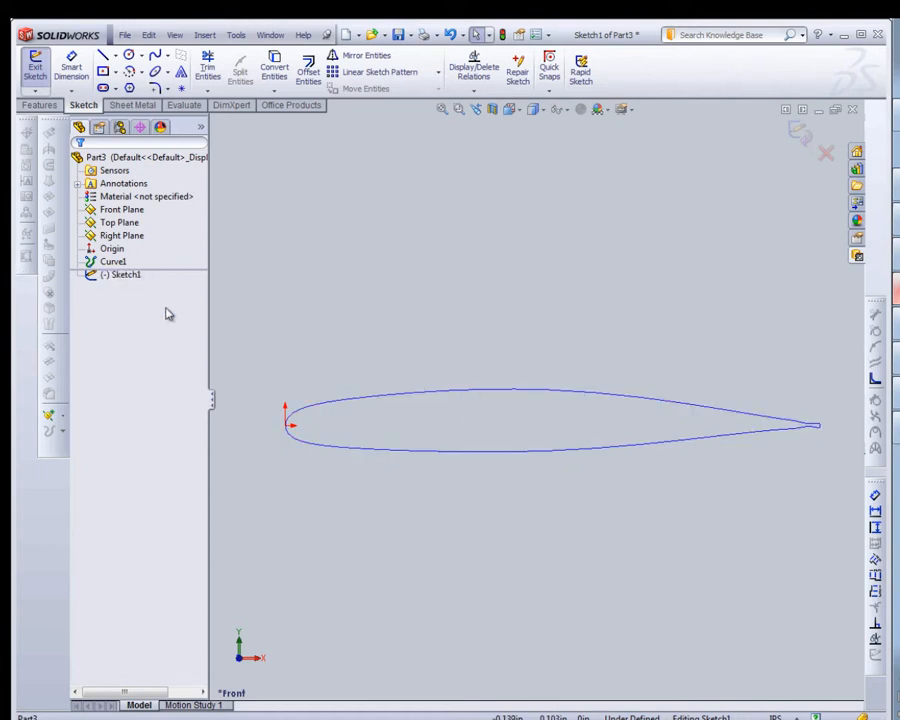
pyautogui.moveTo(362, 316)
pyautogui.mouseDown(button='middle')
pyautogui.moveTo(346, 336)
pyautogui.moveTo(331, 392)
pyautogui.moveTo(358, 402)
pyautogui.moveTo(369, 377)
pyautogui.moveTo(362, 382)
pyautogui.mouseUp(button='middle')
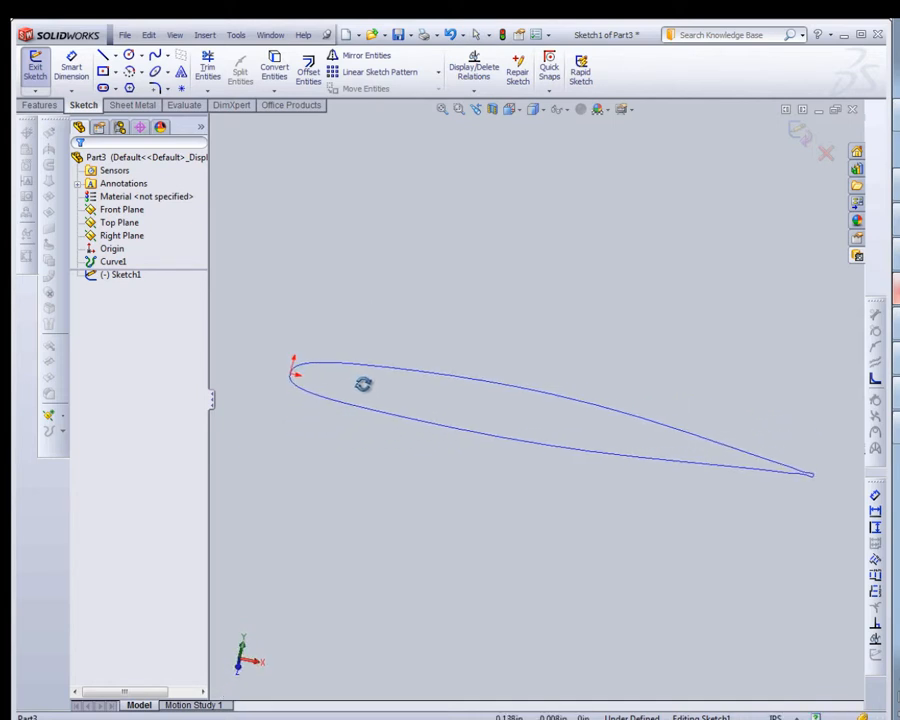
pyautogui.scroll(-2, 361, 476)
pyautogui.scroll(3, 365, 455)
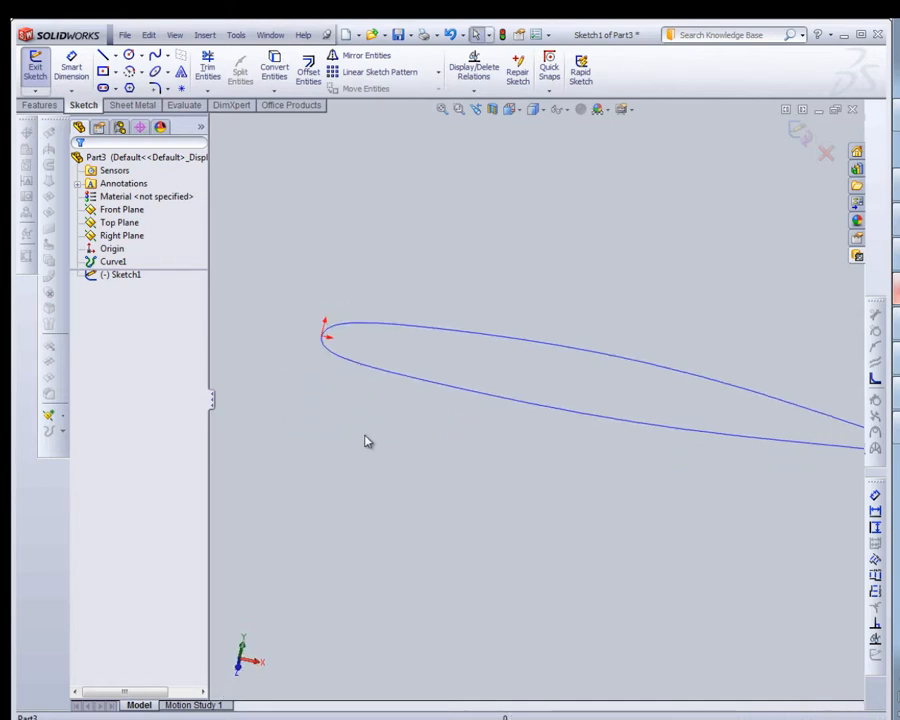
# Hide the imported airfoil curve and show it again
pyautogui.scroll(-1, 792, 454)
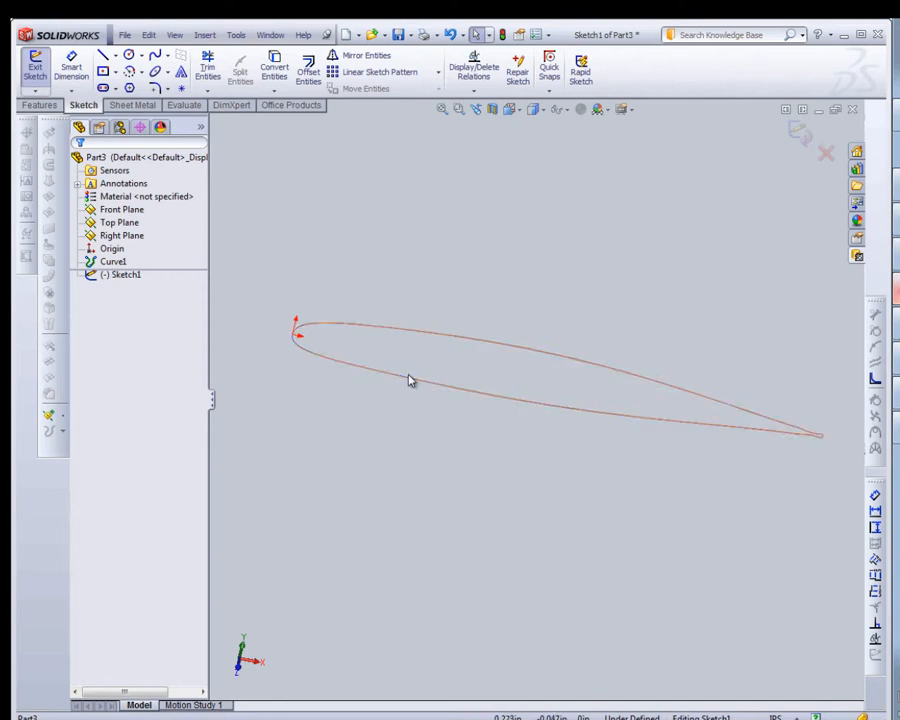
pyautogui.click(110, 262)
pyautogui.rightClick(110, 262)
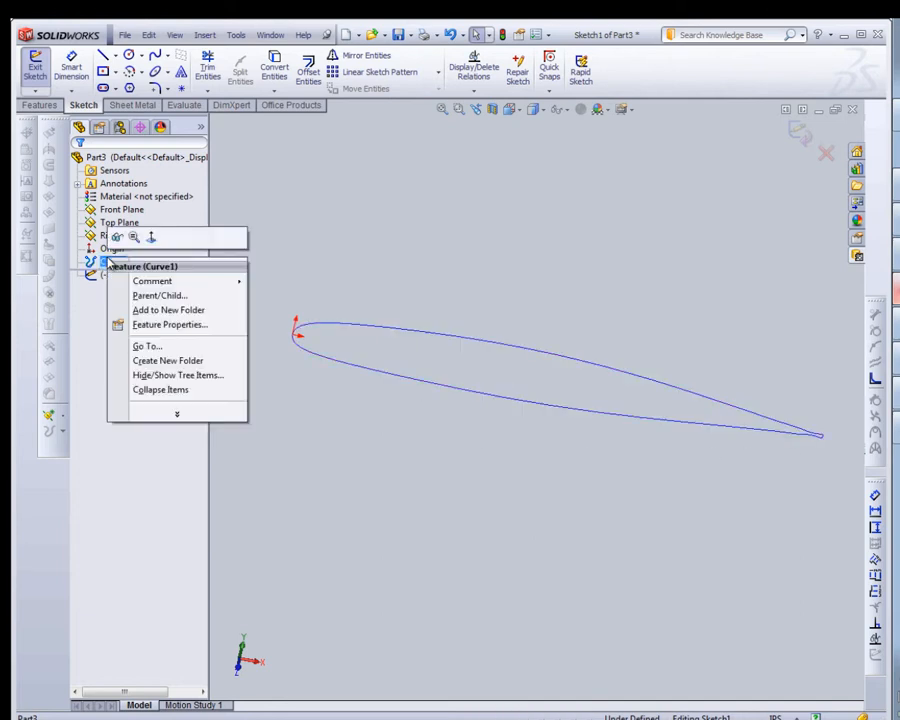
pyautogui.click(117, 239)
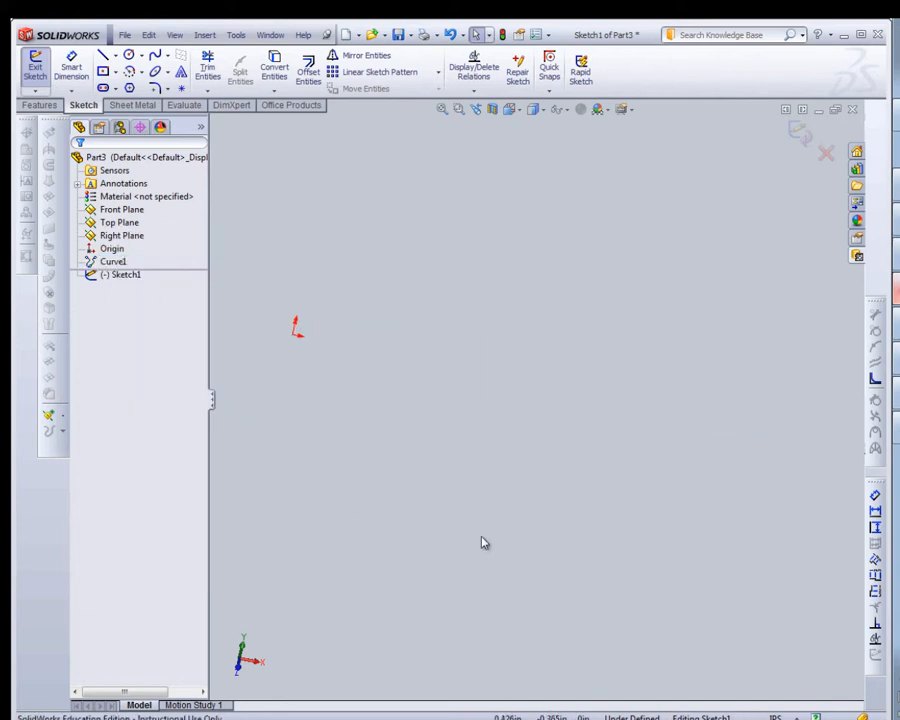
pyautogui.rightClick(116, 264)
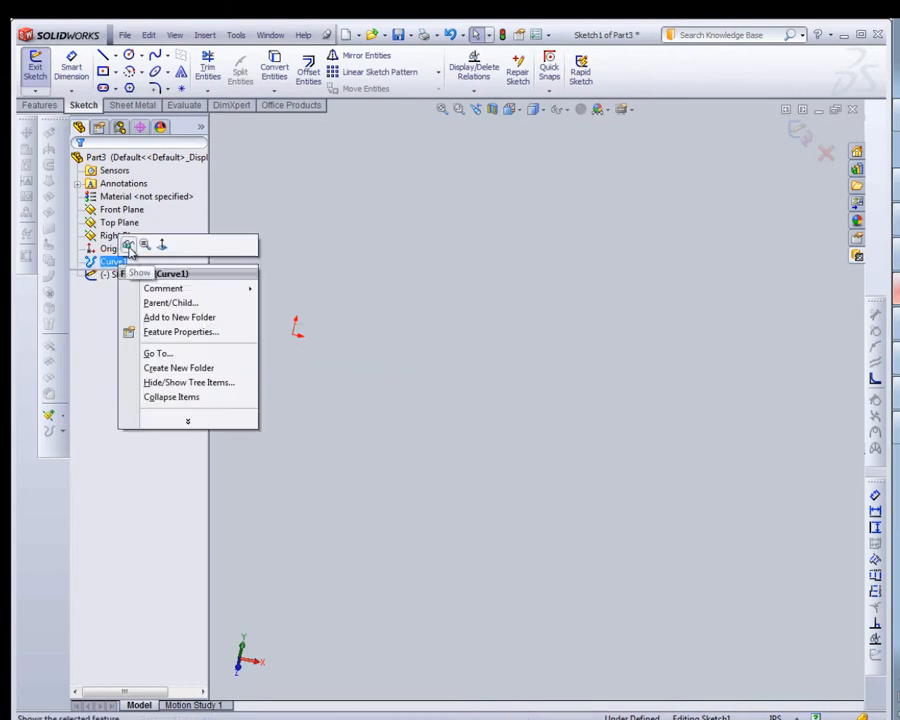
pyautogui.click(128, 246)
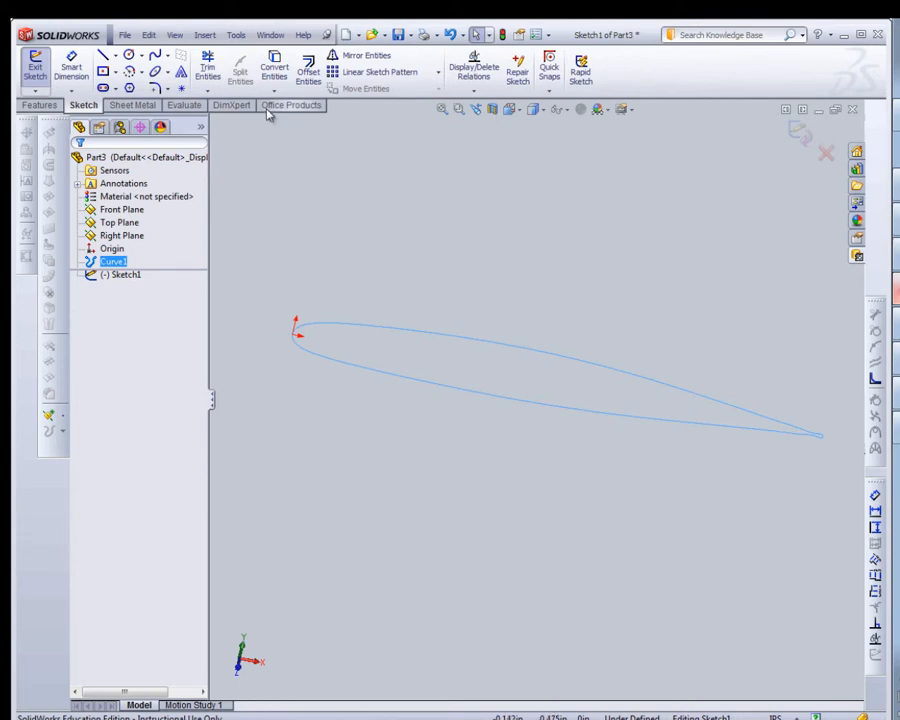
# Convert the imported airfoil curve into entities of the open Front Plane sketch with Convert Entities
pyautogui.keyDown('ctrl'); pyautogui.click(141, 278); pyautogui.keyUp('ctrl')
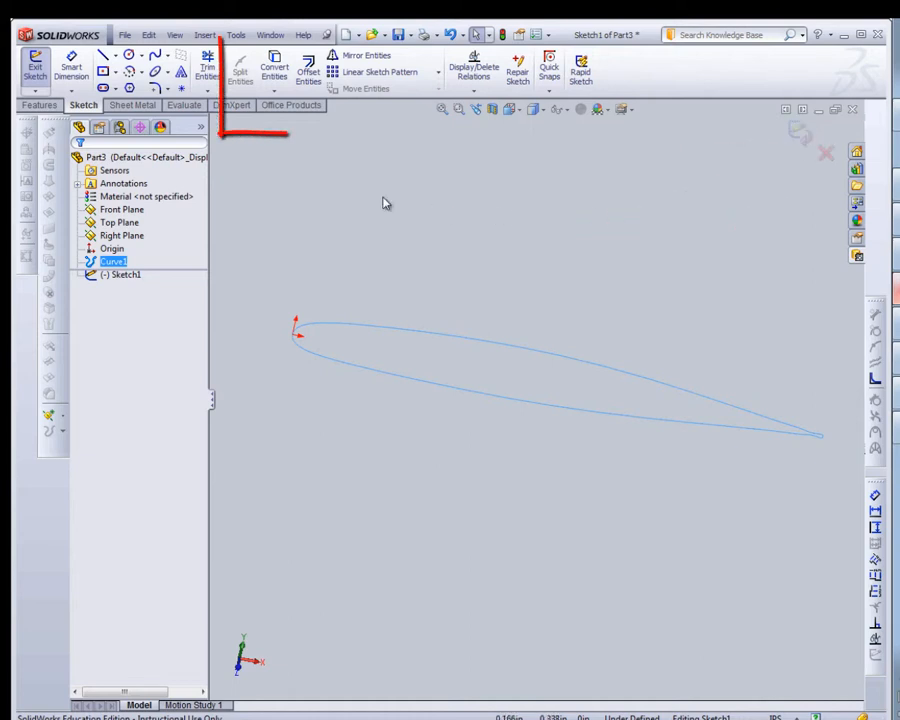
pyautogui.click(275, 79)
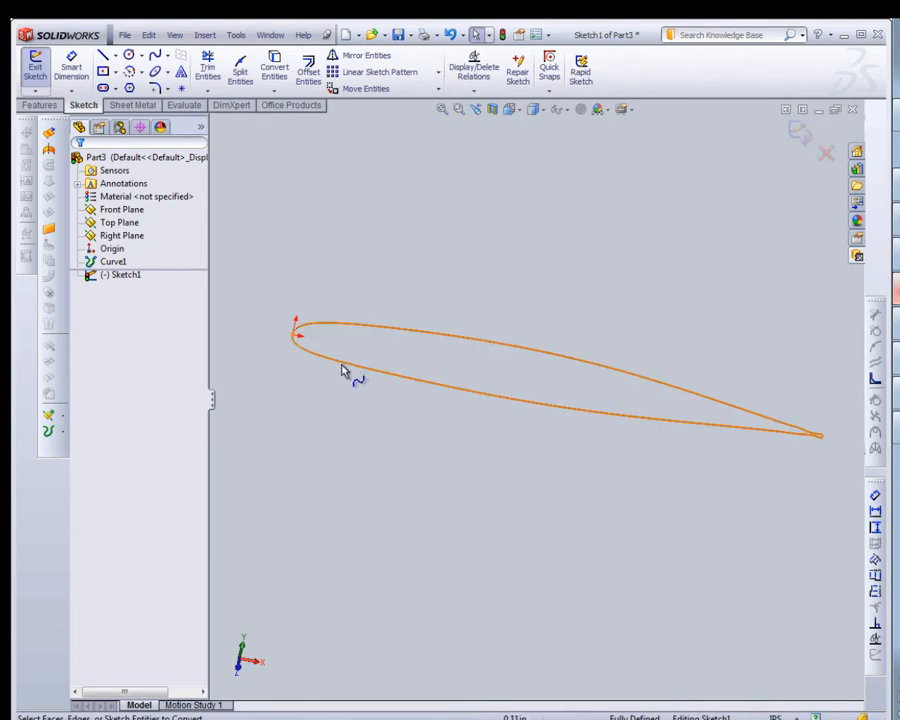
# Extrude the converted airfoil profile as a blind boss with a depth of 2 in
pyautogui.click(28, 106)
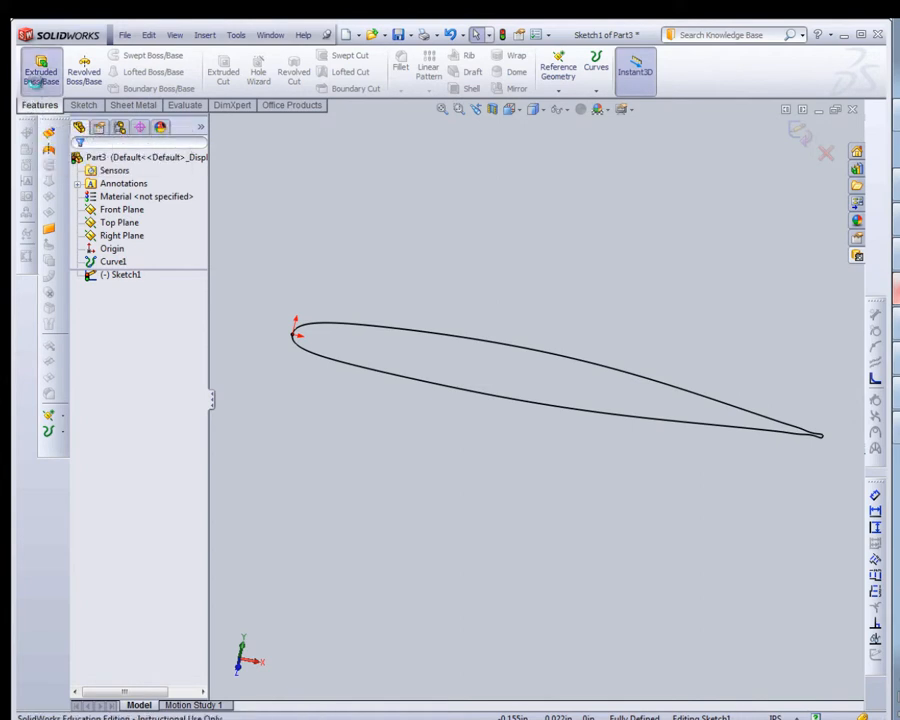
pyautogui.click(34, 72)
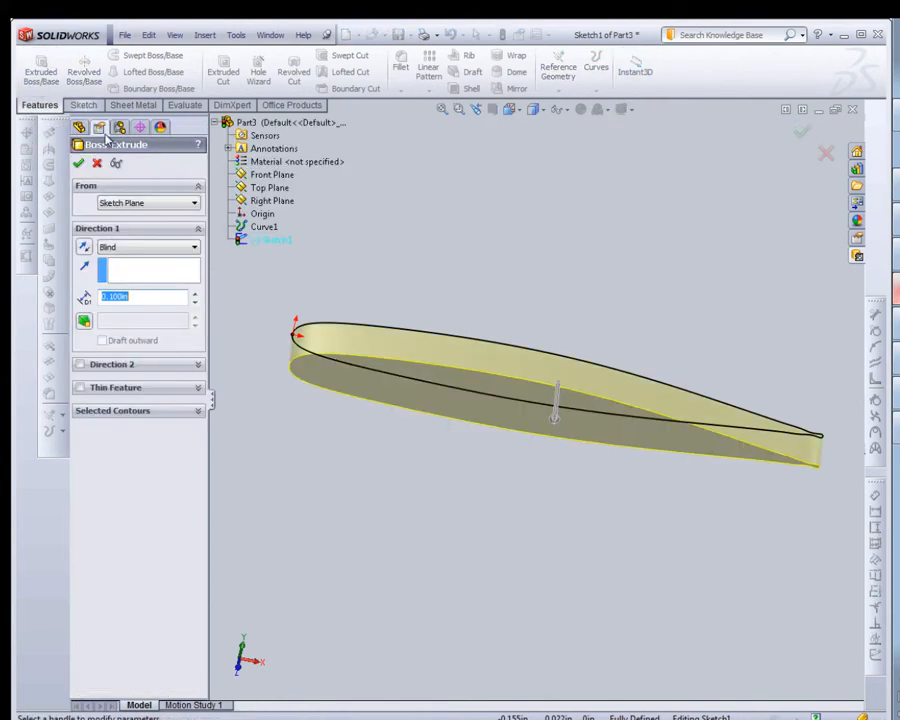
pyautogui.click(195, 295)
pyautogui.click(195, 295)
pyautogui.click(195, 295)
pyautogui.click(195, 295)
pyautogui.click(195, 295)
pyautogui.moveTo(156, 299); pyautogui.dragTo(77, 303)
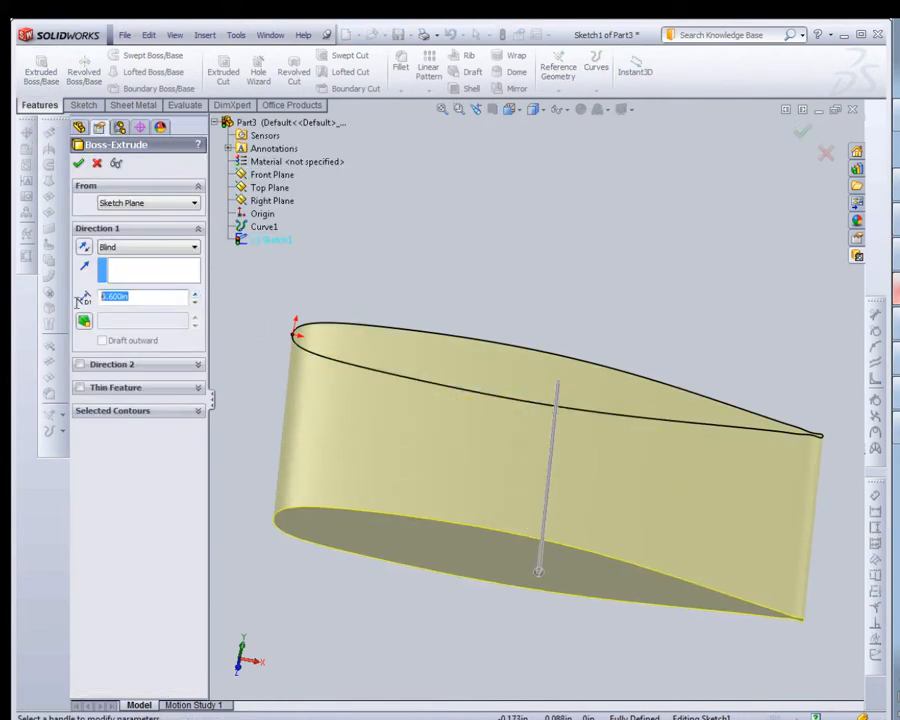
pyautogui.write('2')
pyautogui.press('Return')
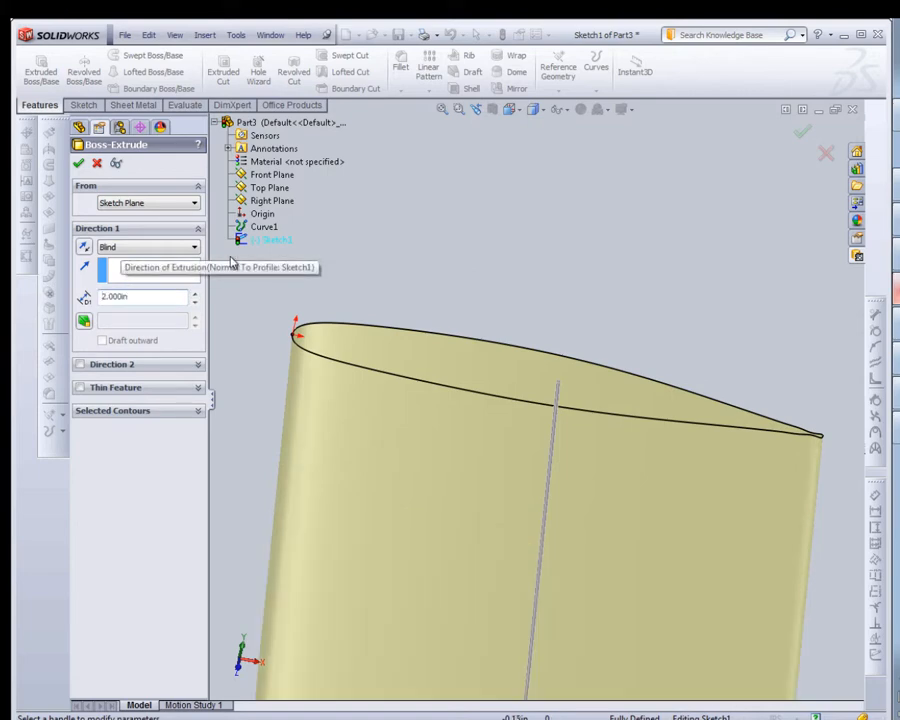
pyautogui.click(78, 163)
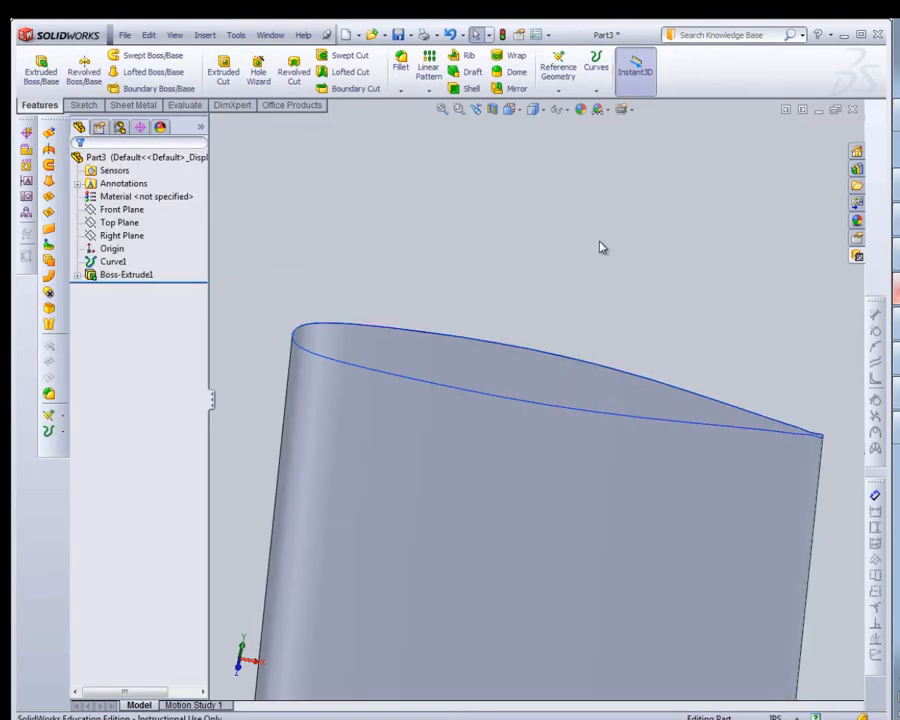
# Examine the extruded wing section from several angles, including a close look at its trailing edge
pyautogui.scroll(4, 562, 400)
pyautogui.moveTo(562, 400); pyautogui.dragTo(563, 532, button='middle')
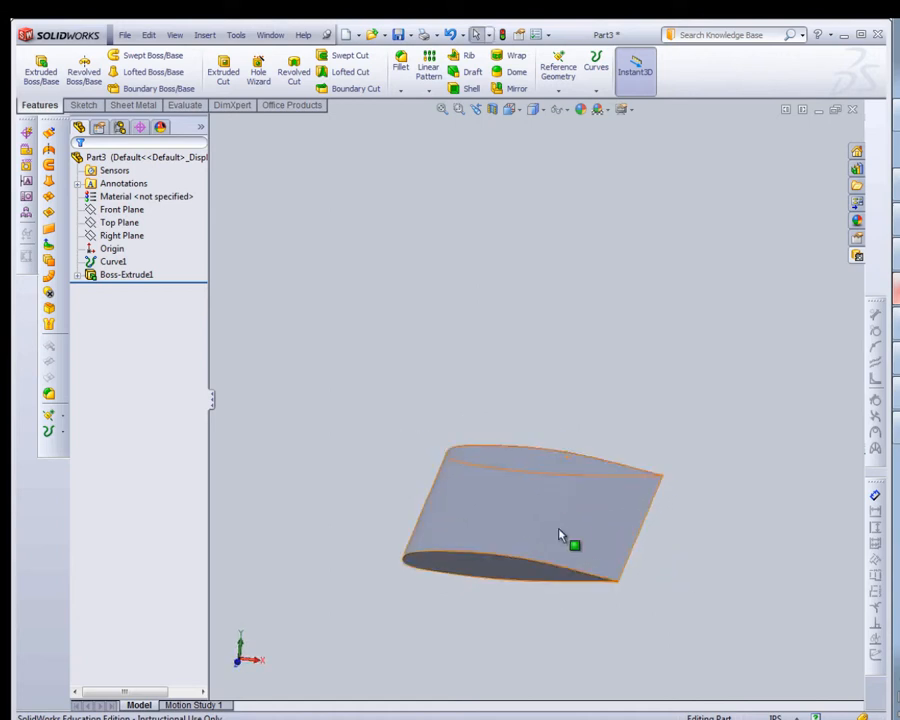
pyautogui.scroll(-2, 563, 613)
pyautogui.scroll(-3, 591, 568)
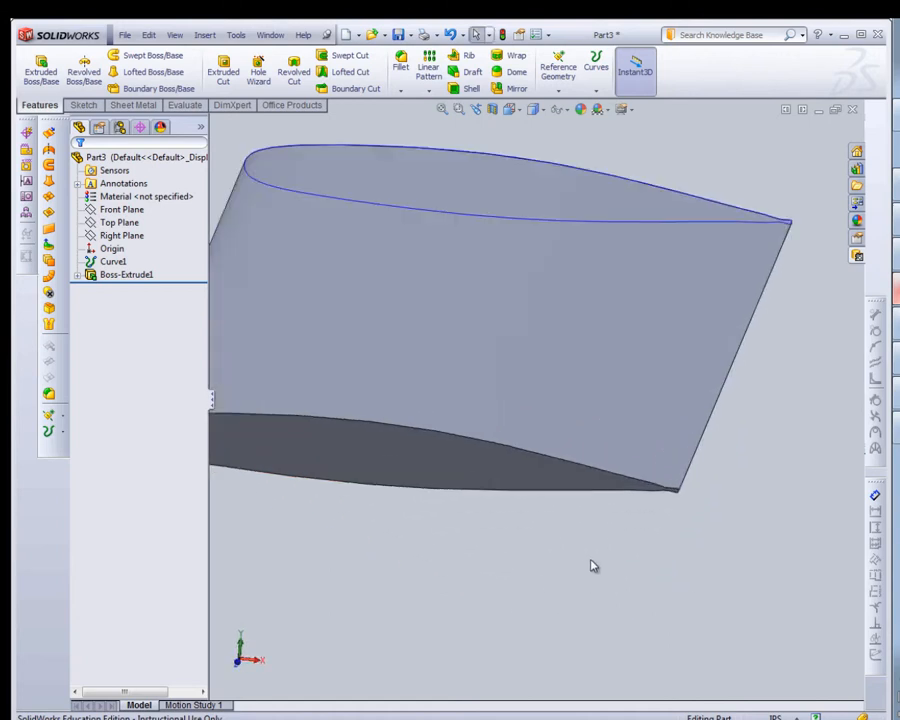
pyautogui.scroll(-1, 739, 460)
pyautogui.scroll(6, 737, 460)
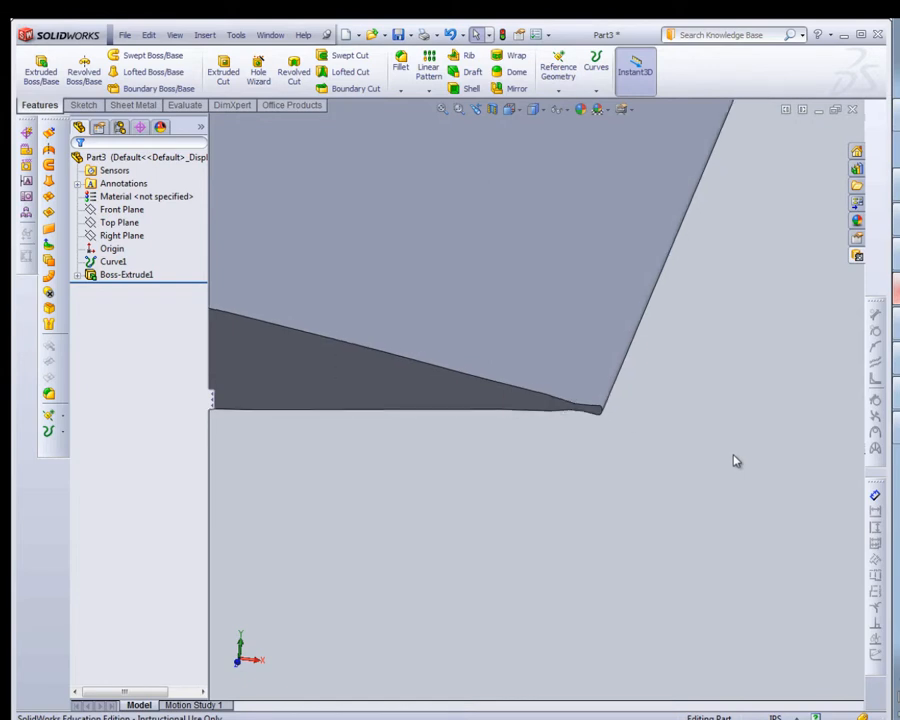
pyautogui.moveTo(410, 453)
pyautogui.mouseDown(button='middle')
pyautogui.moveTo(408, 468)
pyautogui.moveTo(380, 424)
pyautogui.moveTo(419, 444)
pyautogui.moveTo(390, 438)
pyautogui.moveTo(406, 445)
pyautogui.mouseUp(button='middle')
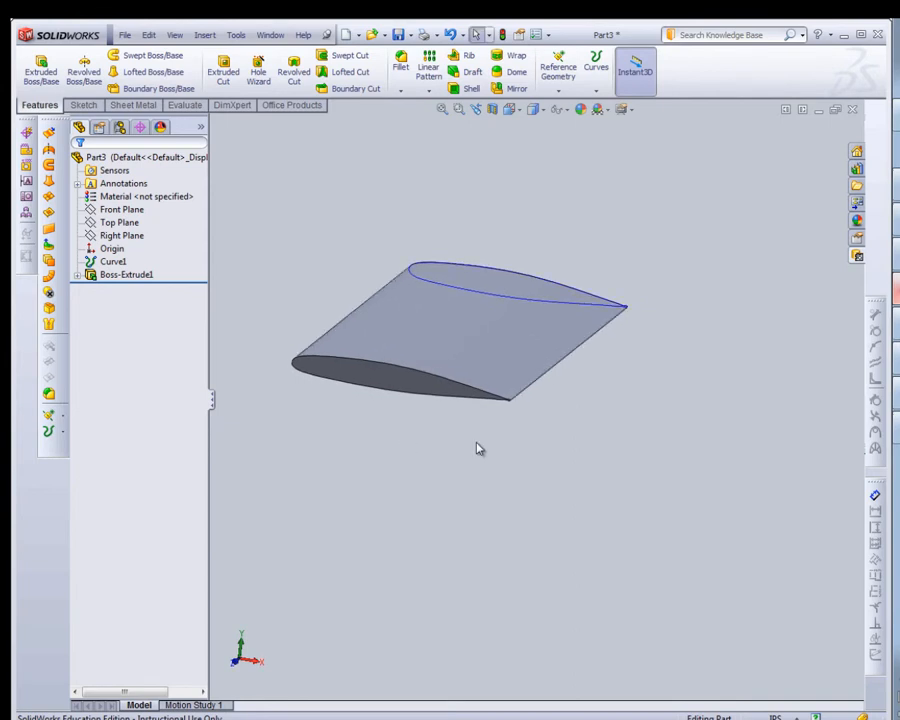
pyautogui.scroll(-1, 465, 480)
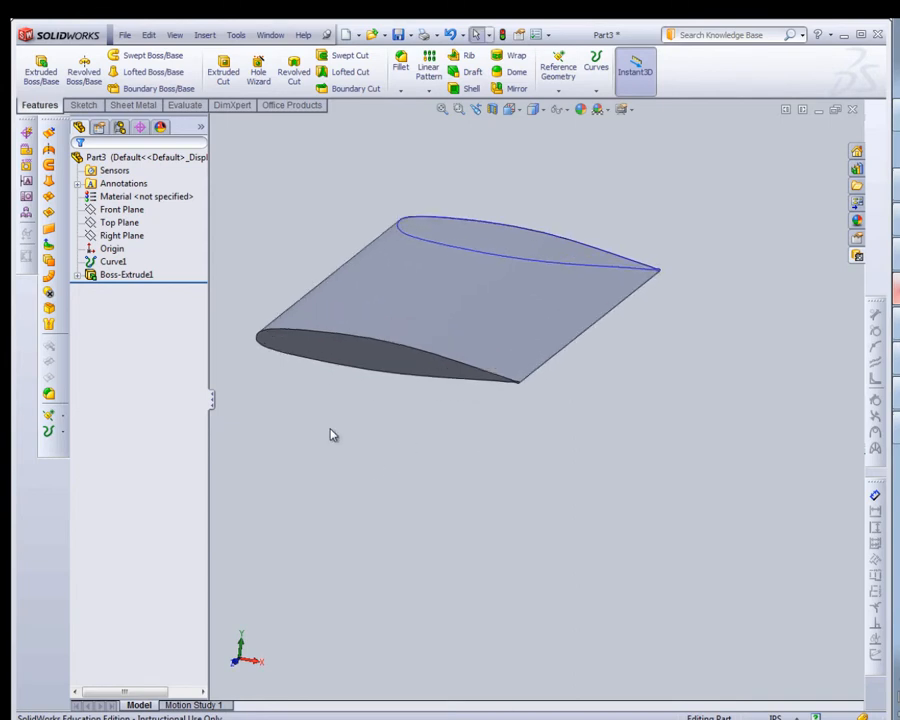
pyautogui.scroll(1, 331, 430)
pyautogui.scroll(-1, 282, 379)
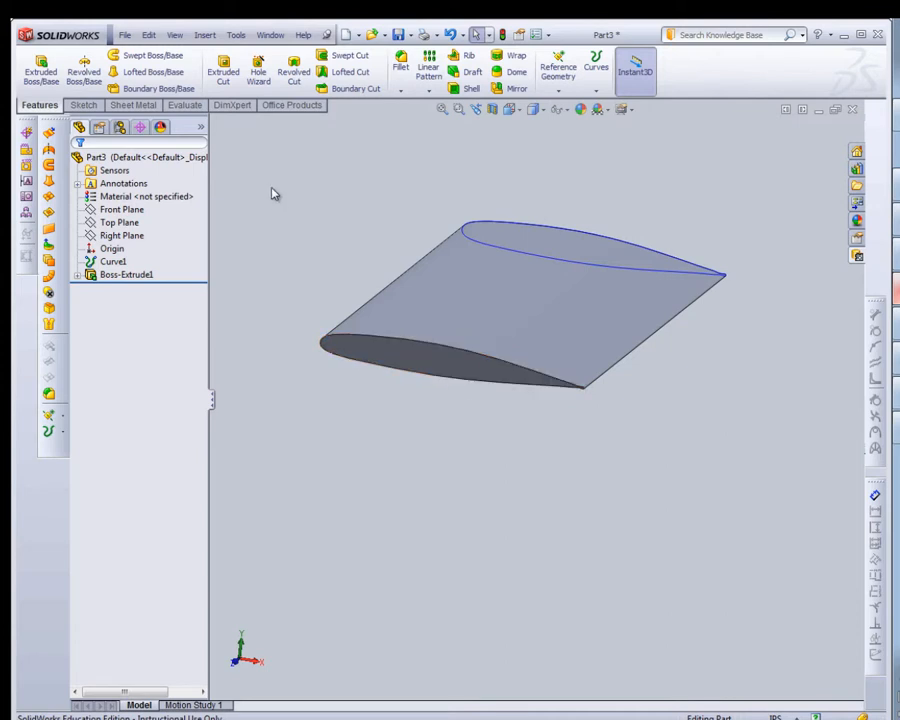
# Scale the extruded wing body uniformly about its centroid by a factor of 5
pyautogui.click(207, 36)
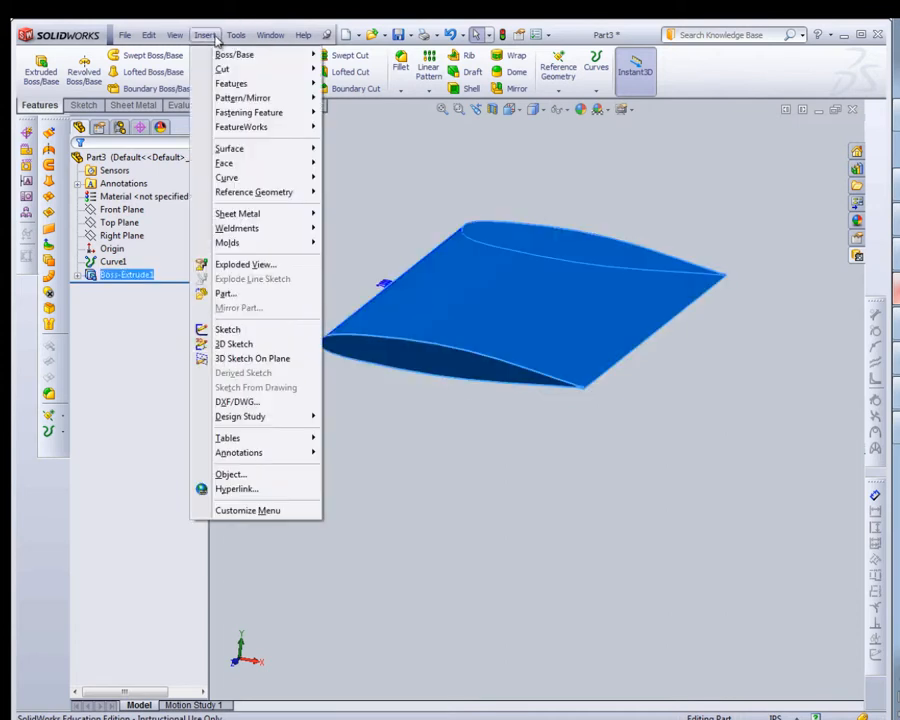
pyautogui.moveTo(245, 83)
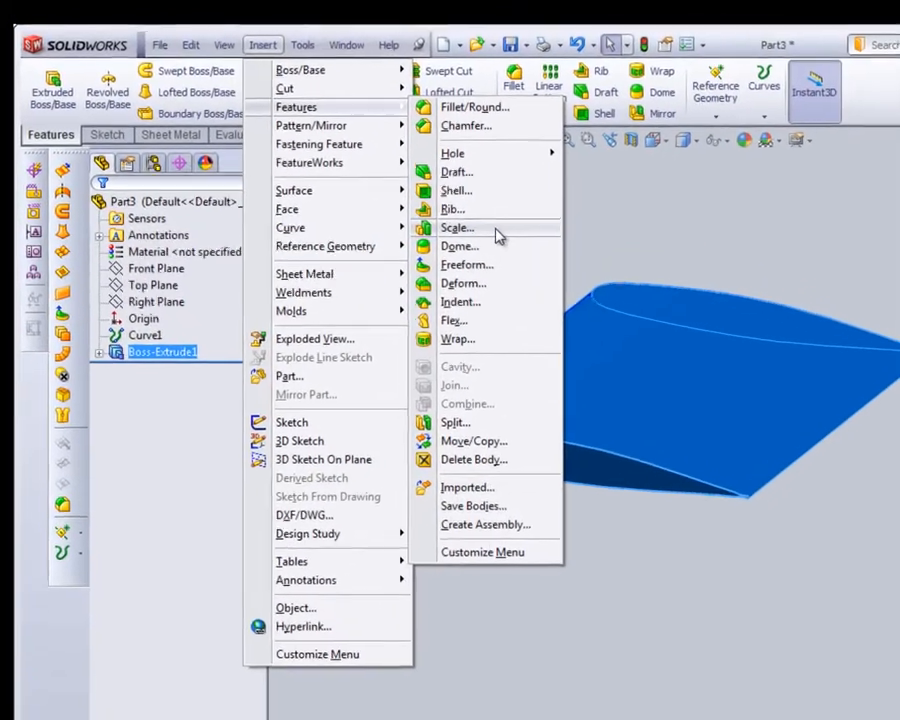
pyautogui.click(386, 183)
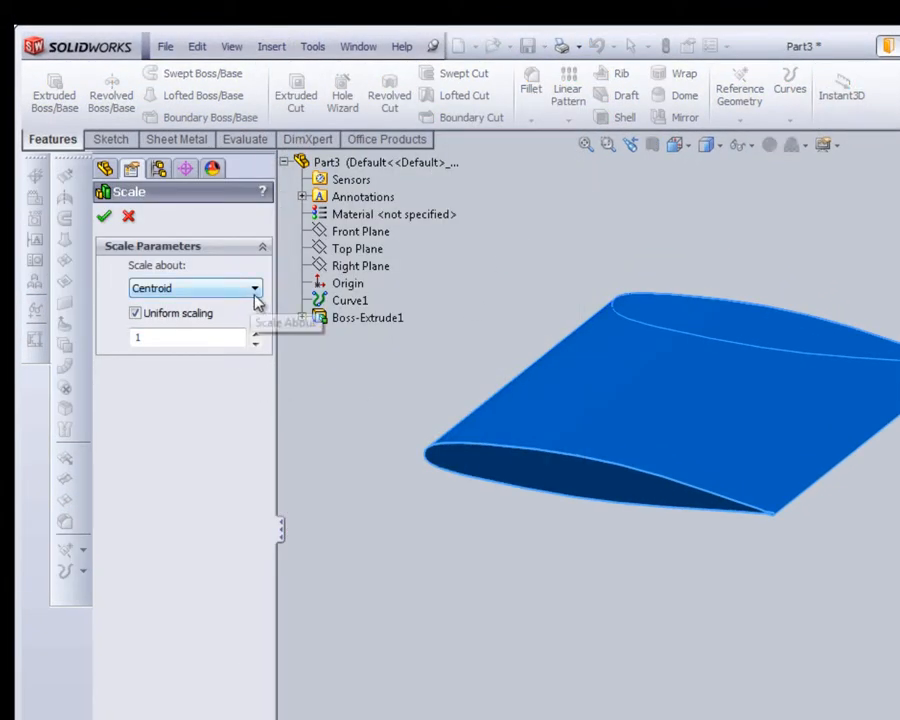
pyautogui.click(177, 337)
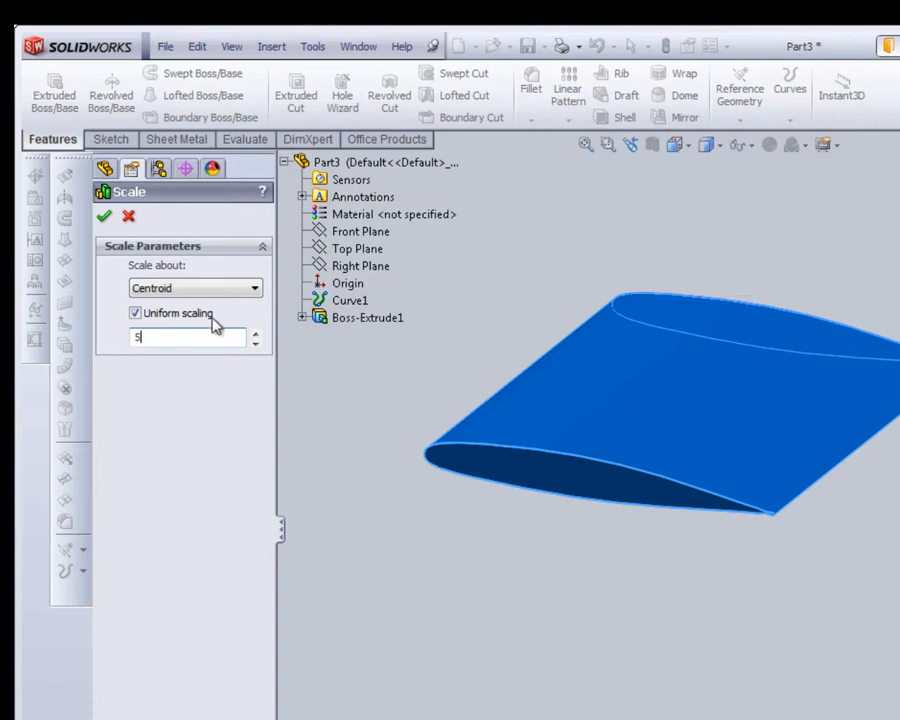
pyautogui.click(257, 288)
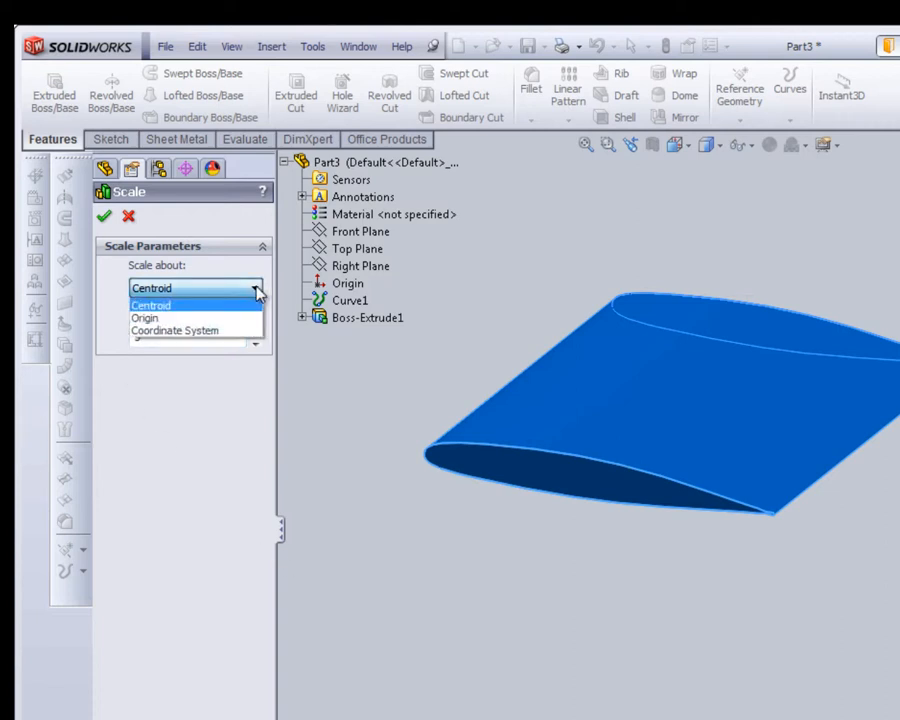
pyautogui.click(257, 288)
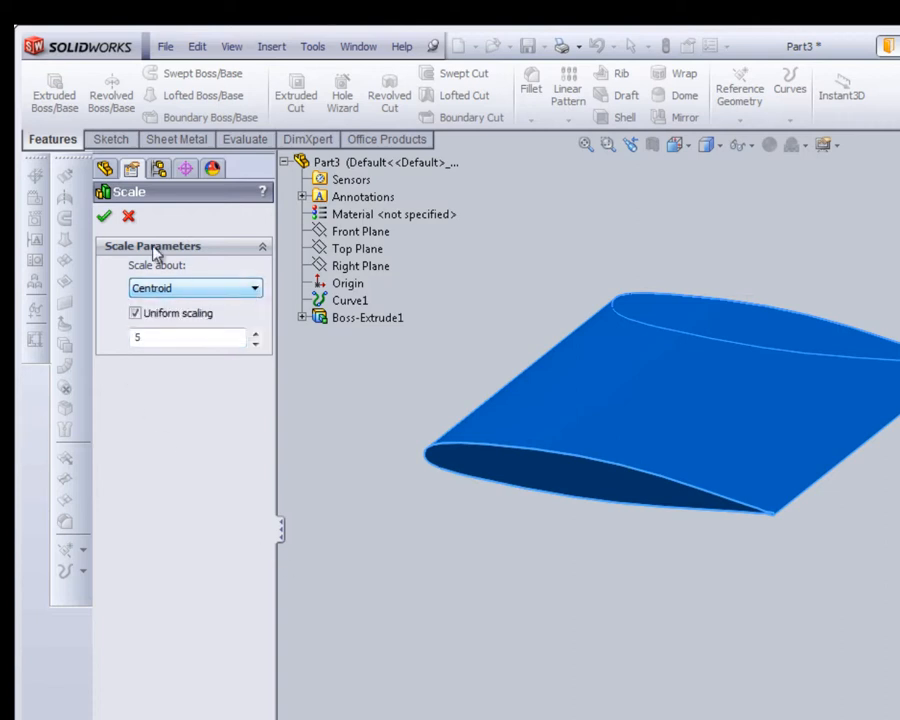
pyautogui.click(104, 219)
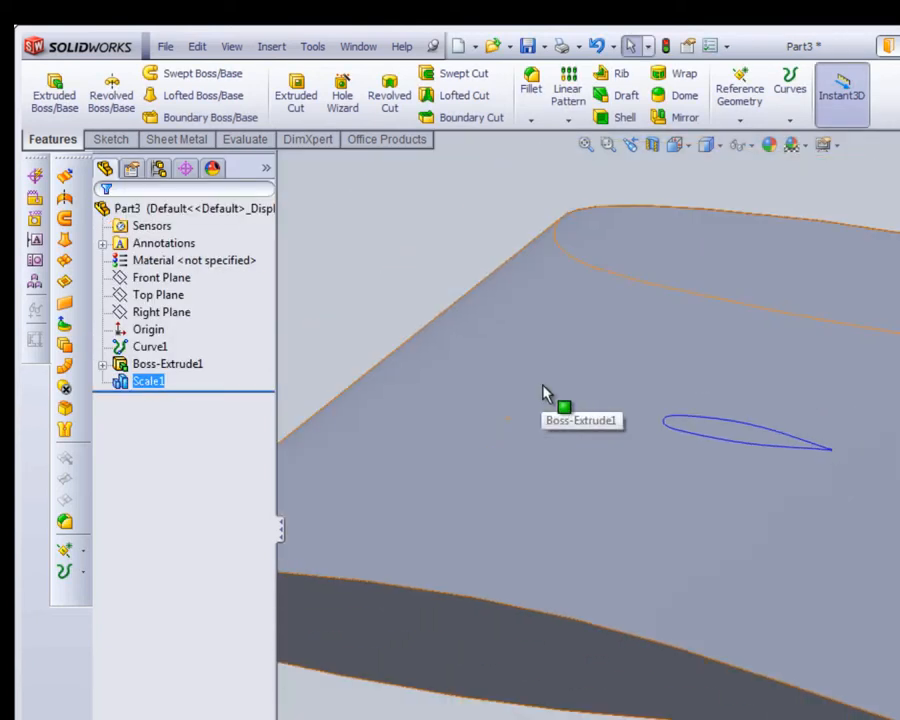
# Edit the scale feature to scale about the origin and check the enlarged wing against the original curve at the leading edge
pyautogui.scroll(4, 543, 393)
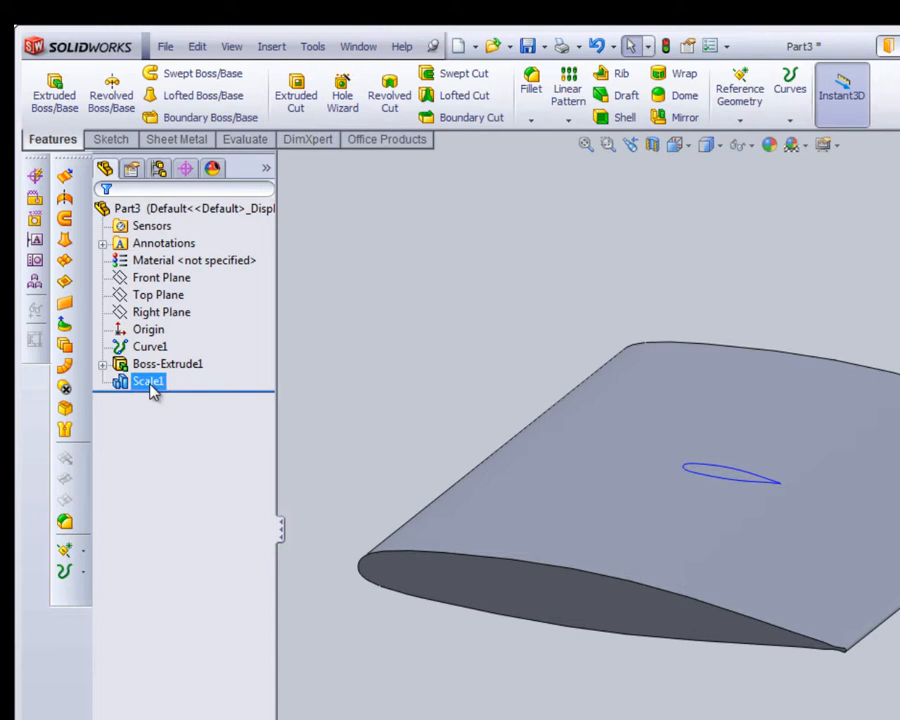
pyautogui.rightClick(150, 388)
pyautogui.click(134, 328)
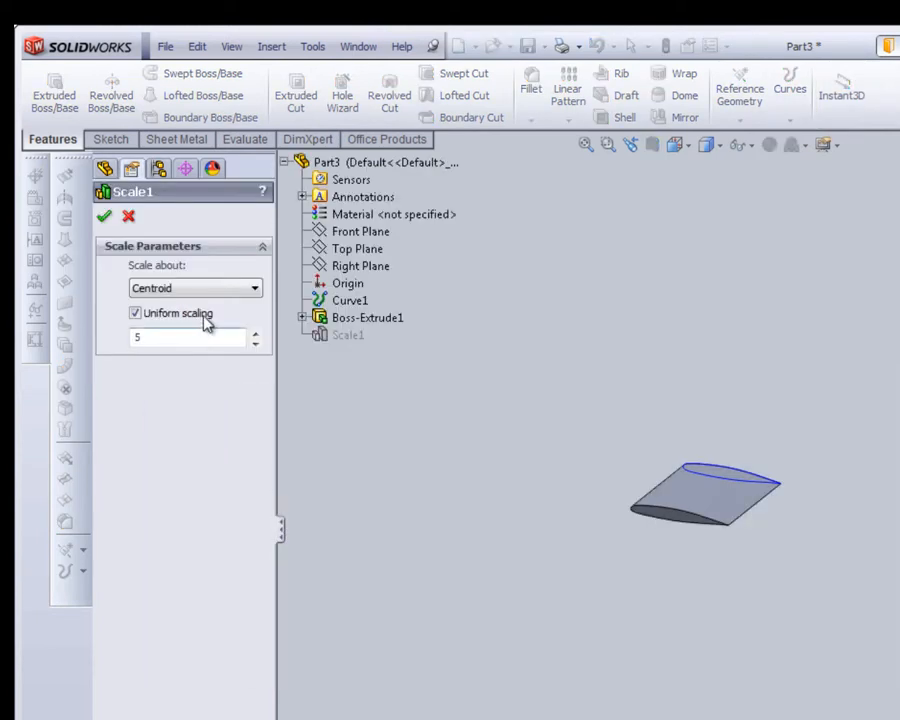
pyautogui.click(255, 288)
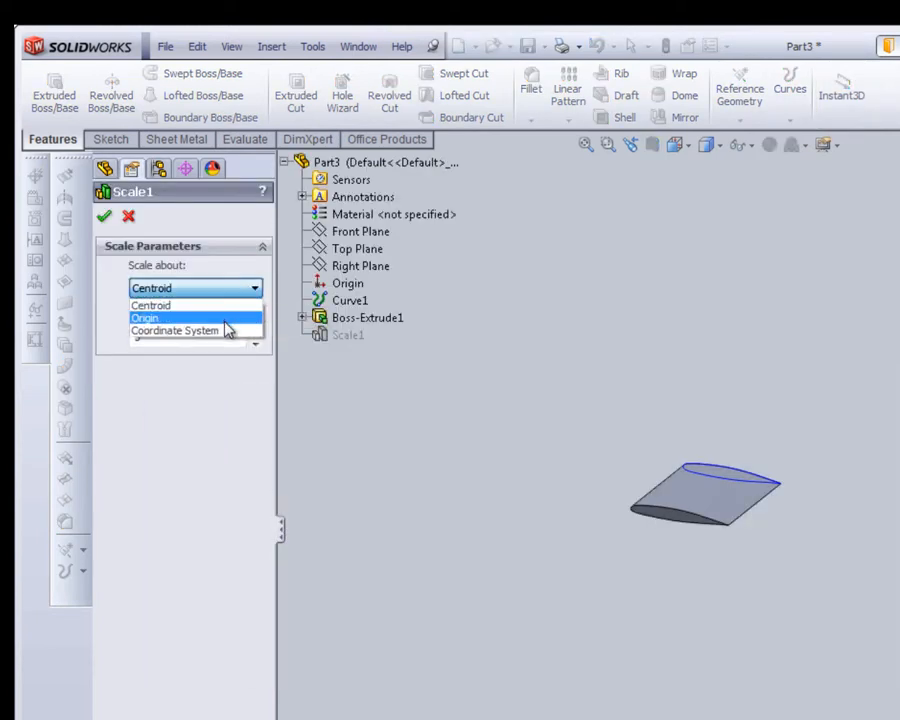
pyautogui.click(225, 320)
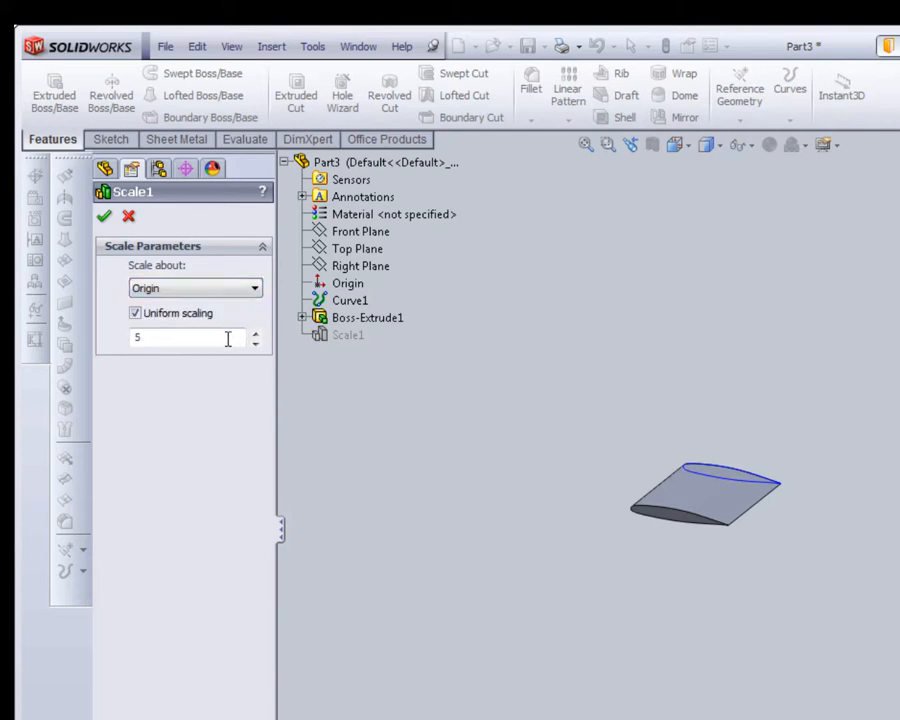
pyautogui.click(104, 216)
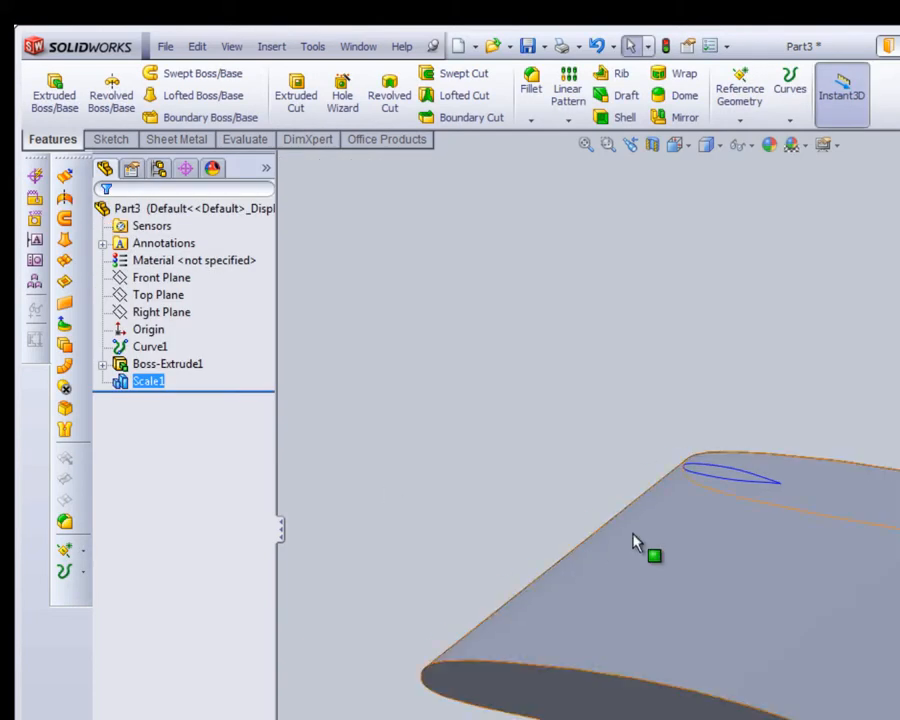
pyautogui.moveTo(611, 472); pyautogui.dragTo(795, 300, button='middle')
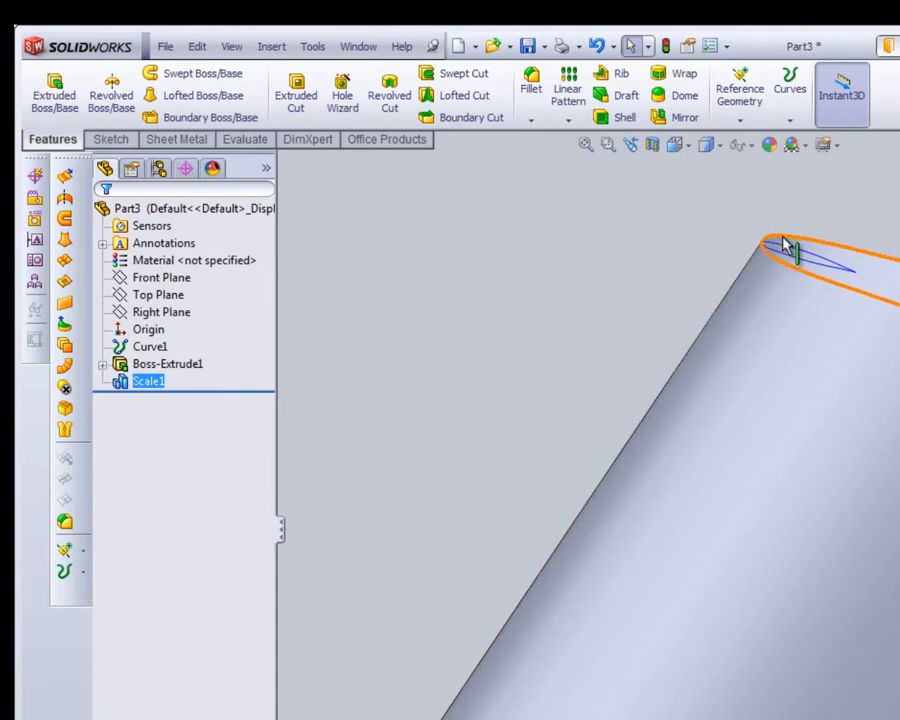
pyautogui.scroll(-8, 785, 240)
pyautogui.scroll(4, 572, 304)
pyautogui.scroll(9, 579, 312)
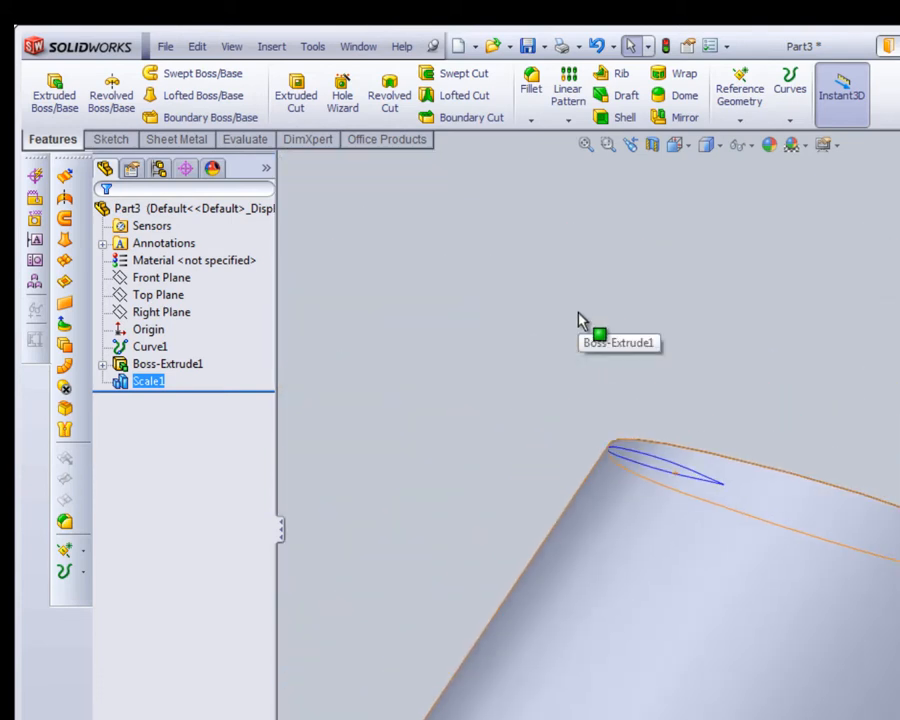
# Edit the scale feature to scale about the centroid non-uniformly, with factors X 5, Y 5 and Z 20
pyautogui.rightClick(147, 382)
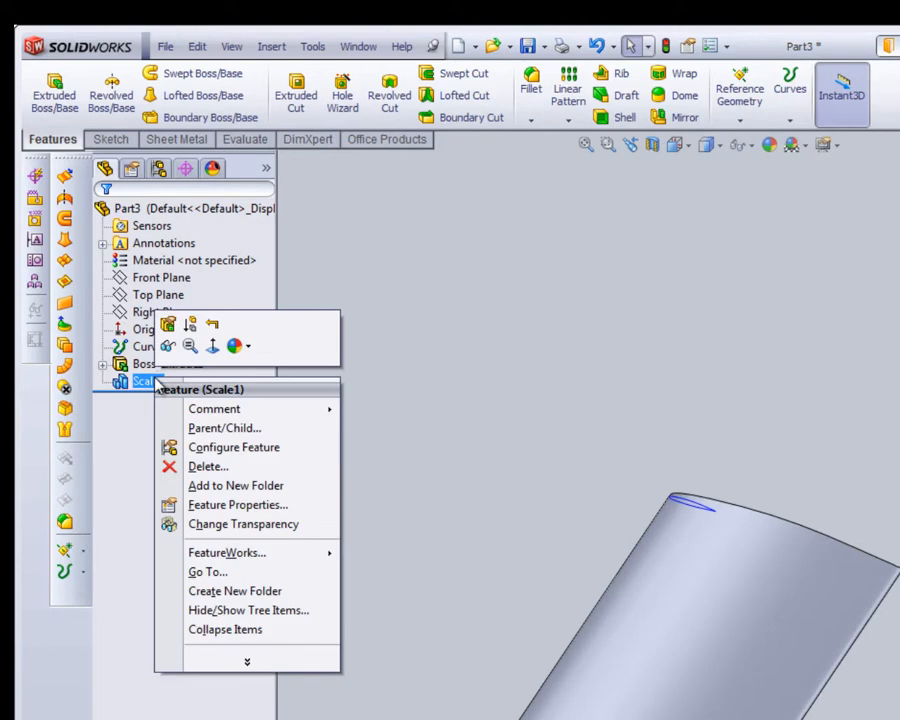
pyautogui.click(168, 328)
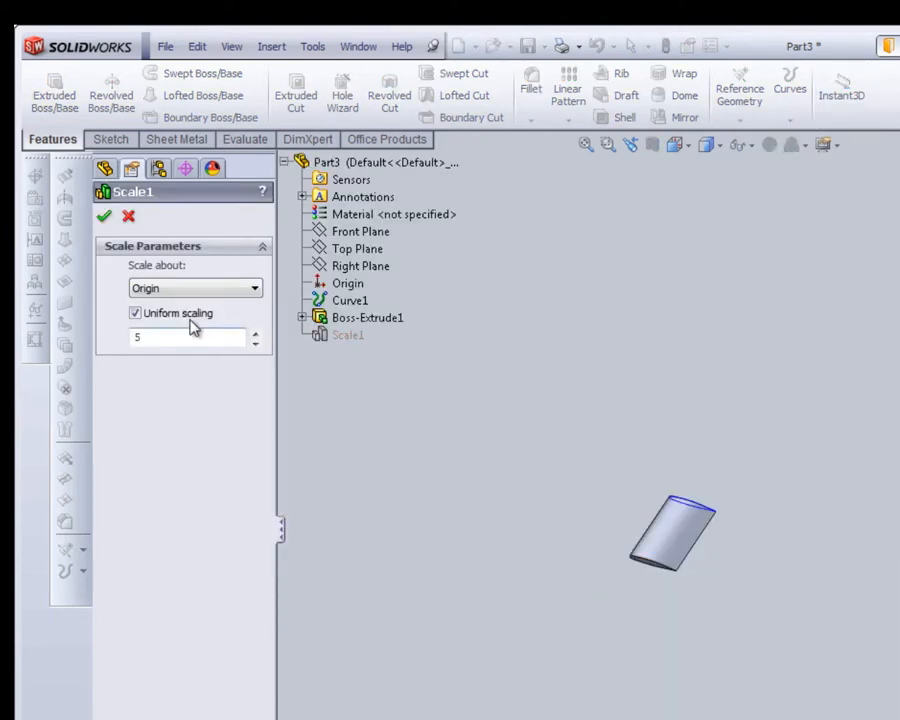
pyautogui.click(254, 289)
pyautogui.click(218, 331)
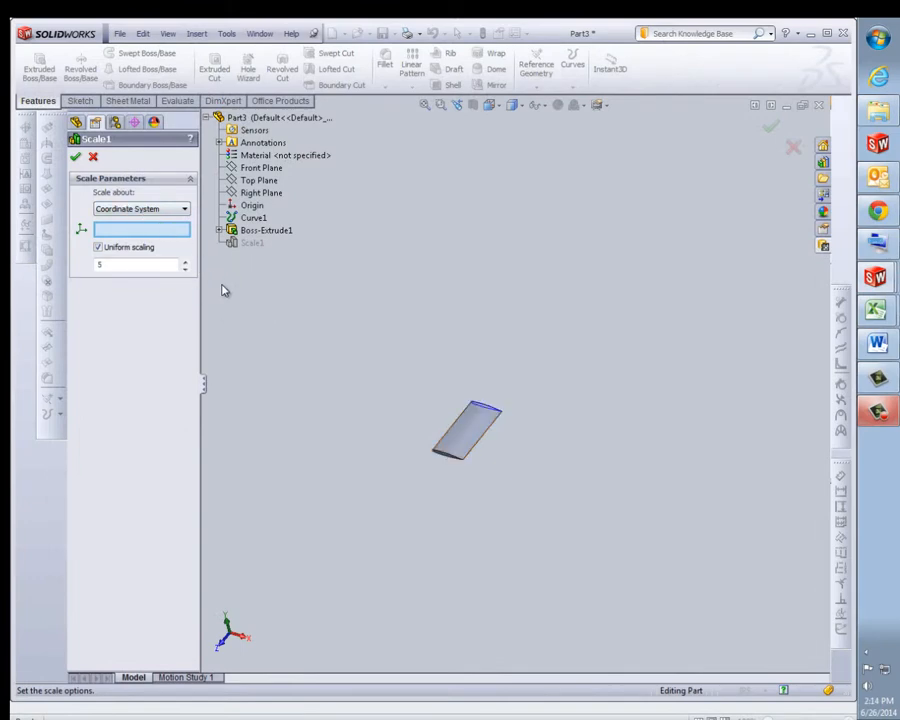
pyautogui.click(186, 208)
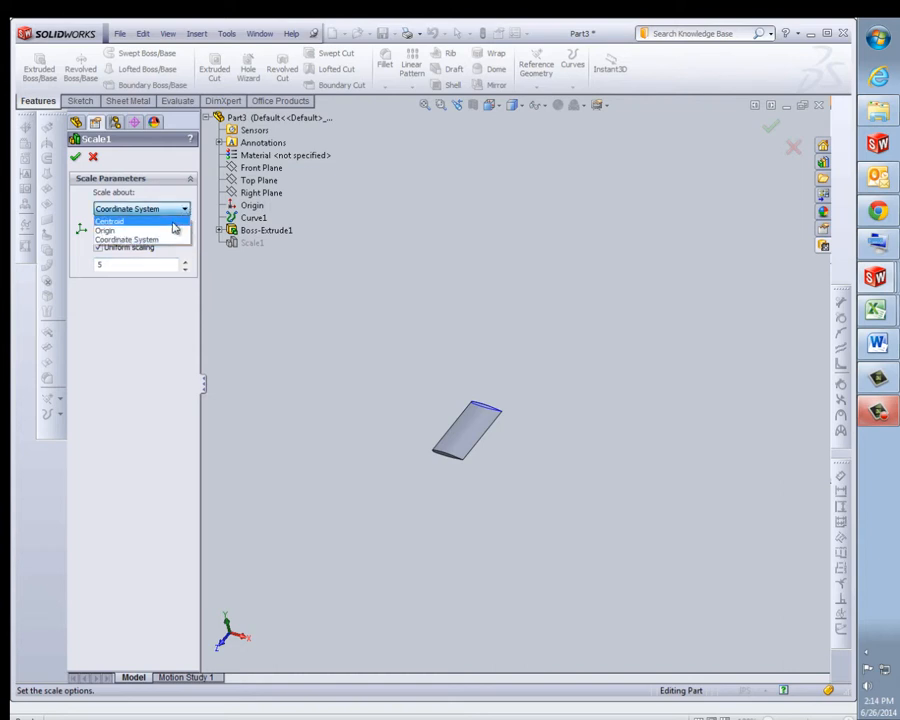
pyautogui.click(173, 222)
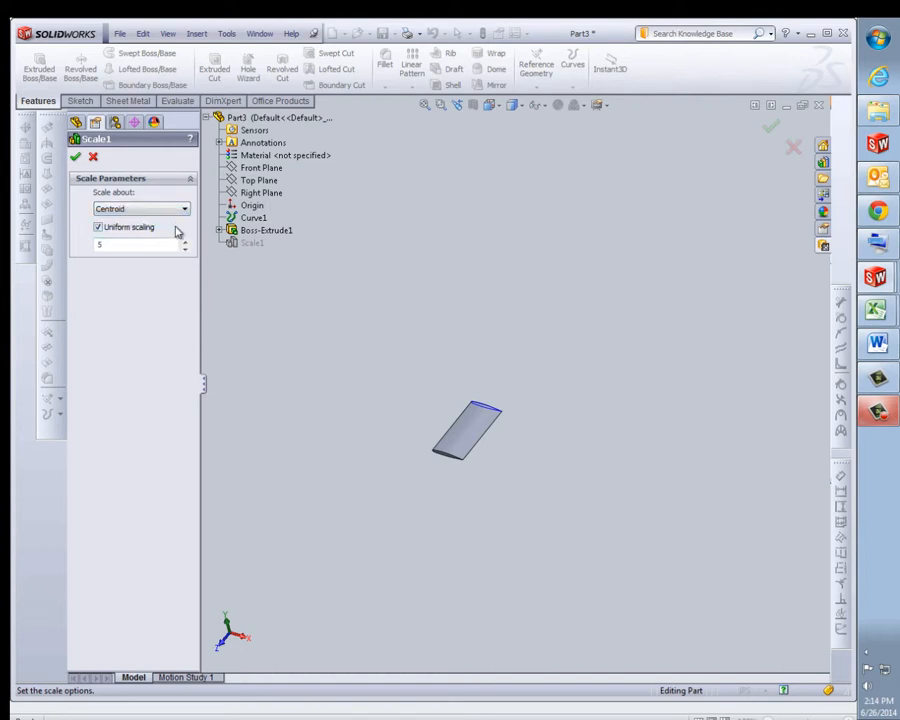
pyautogui.click(99, 228)
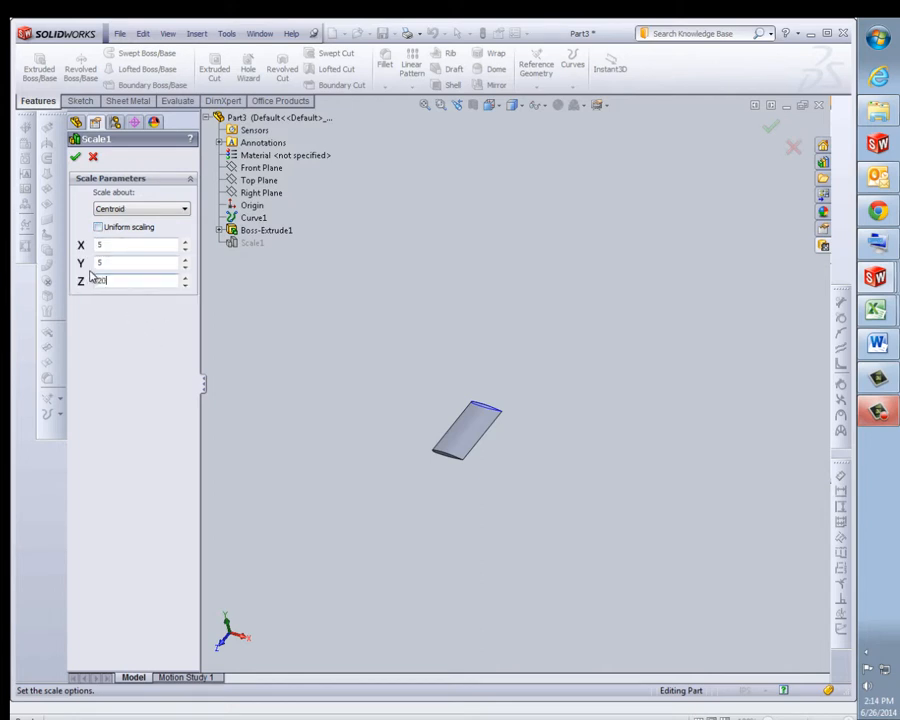
pyautogui.click(75, 157)
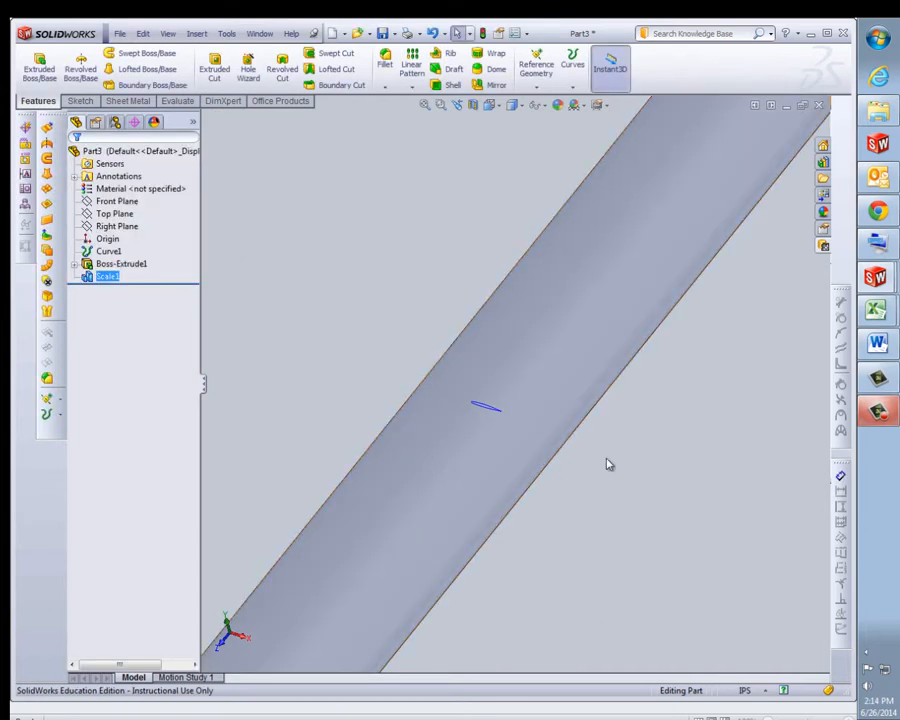
pyautogui.press('f')
pyautogui.moveTo(572, 464); pyautogui.dragTo(572, 427, button='middle')
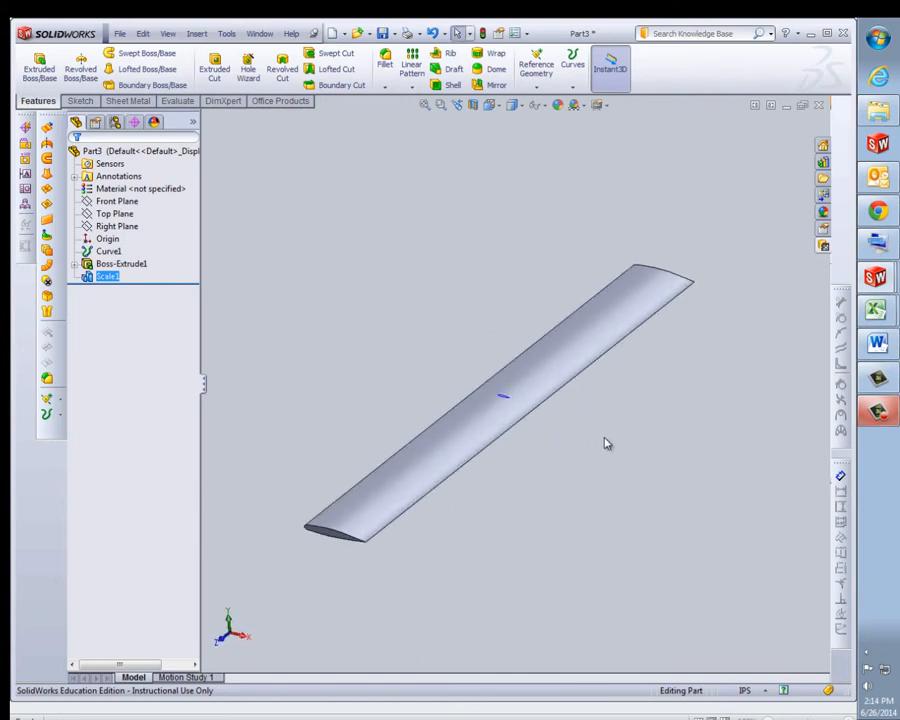
# Edit the scale feature again and increase only its X factor to widen the wing's chord
pyautogui.rightClick(104, 281)
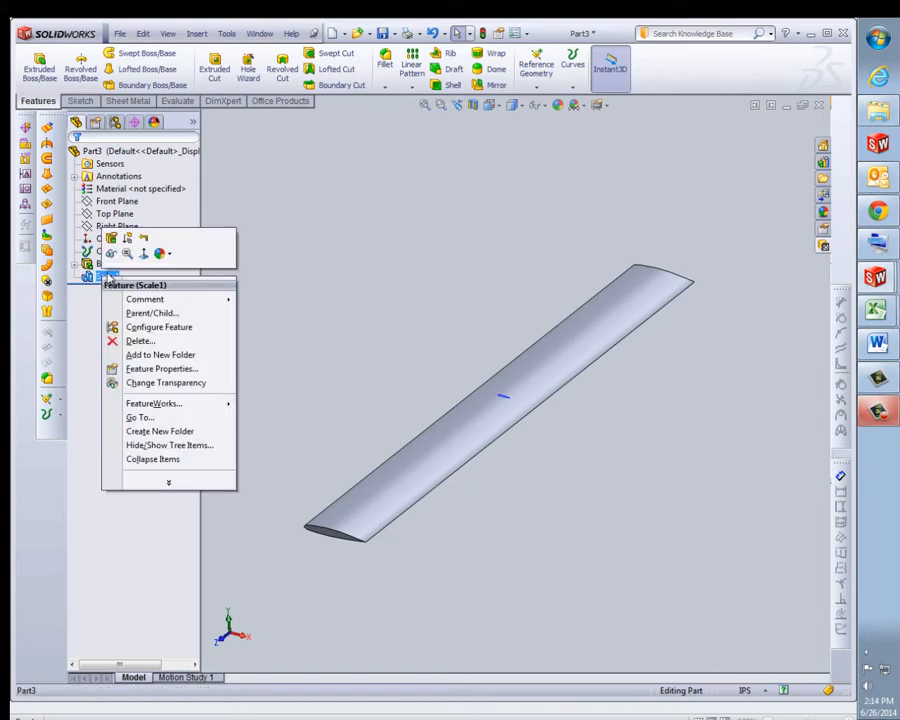
pyautogui.click(118, 189)
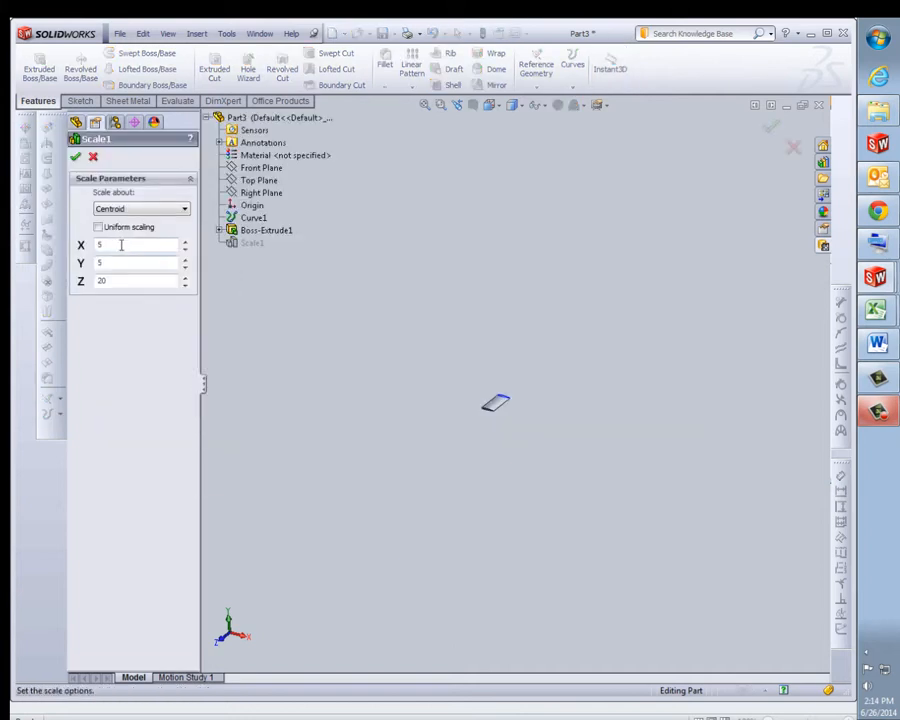
pyautogui.doubleClick(121, 245)
pyautogui.click(75, 157)
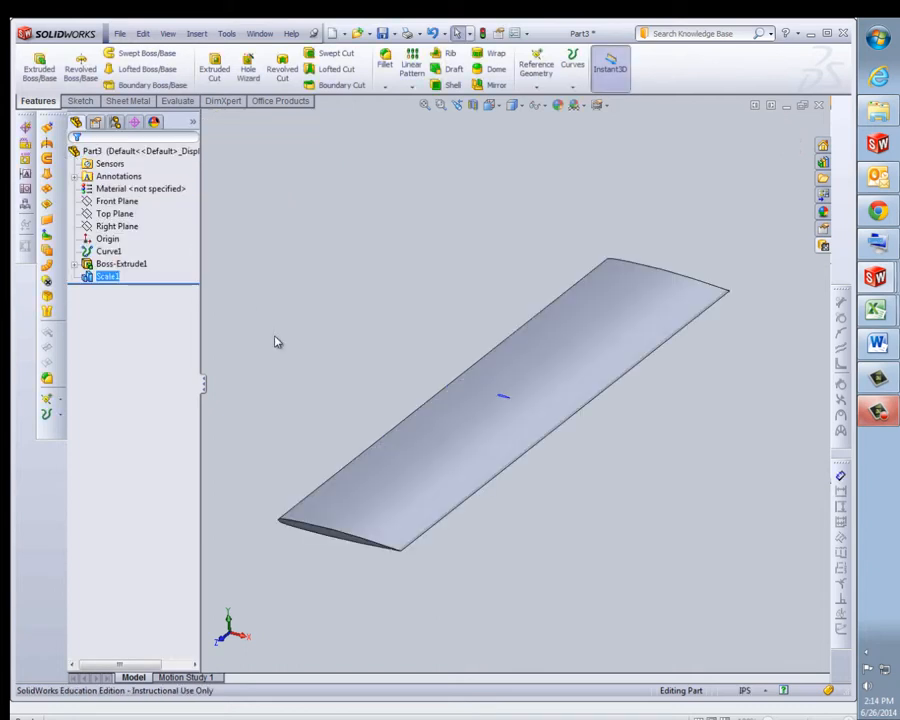
# Examine the stretched airfoil's end profile up close from the leading edge to the trailing edge
pyautogui.scroll(-2, 530, 518)
pyautogui.moveTo(526, 518); pyautogui.dragTo(443, 427, button='middle')
pyautogui.scroll(-4, 445, 427)
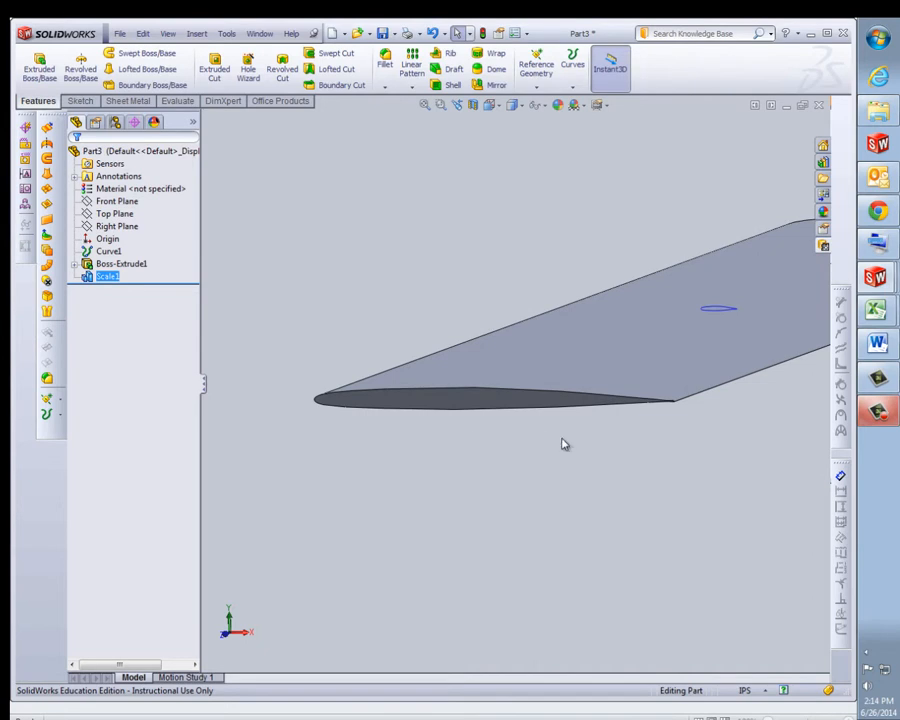
pyautogui.moveTo(508, 412); pyautogui.dragTo(397, 440, button='middle')
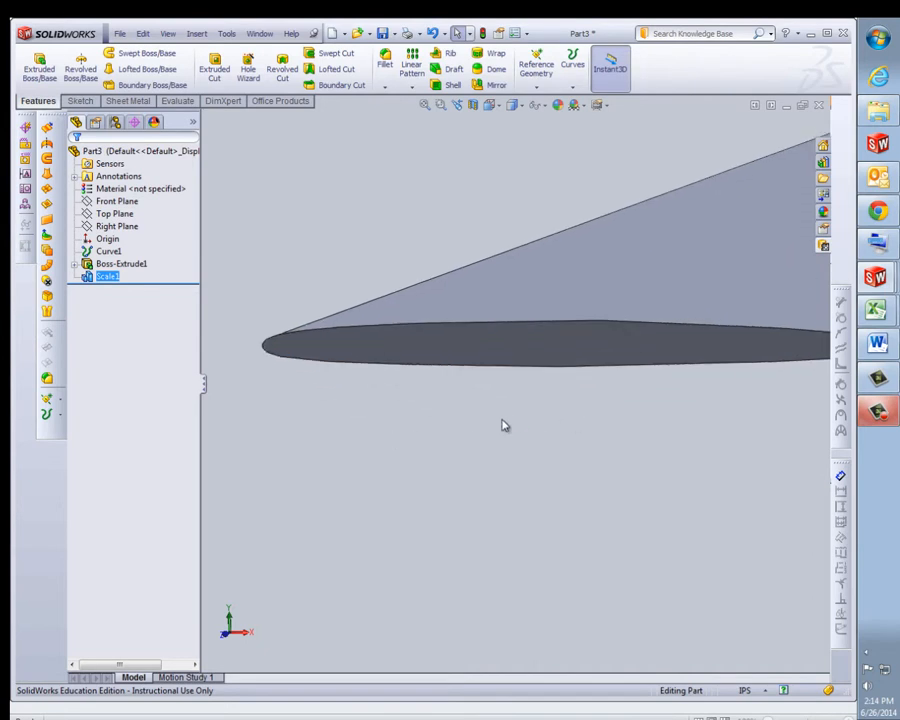
pyautogui.scroll(4, 507, 421)
pyautogui.scroll(-3, 685, 372)
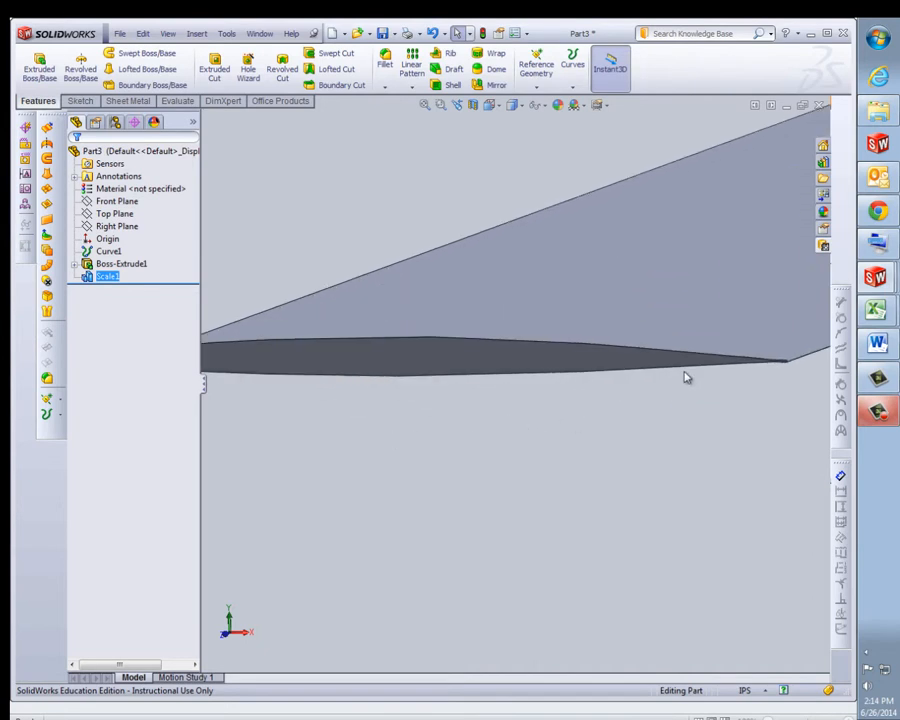
pyautogui.scroll(3, 686, 377)
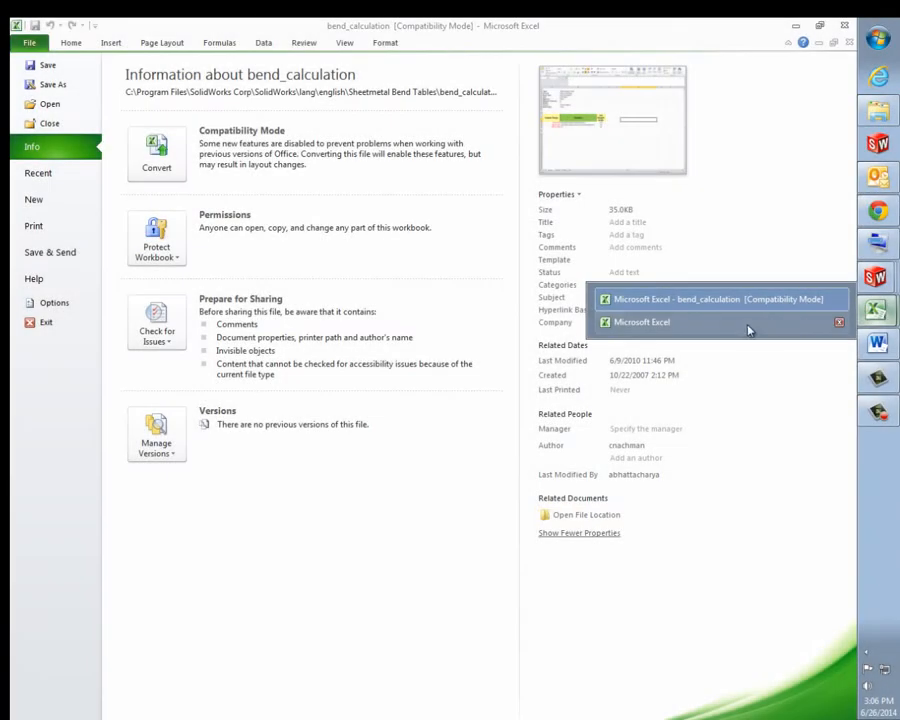
# Switch to the empty Excel window and import the recent text file Rutan modified as delimited data with tab and space delimiters
pyautogui.click(748, 325)
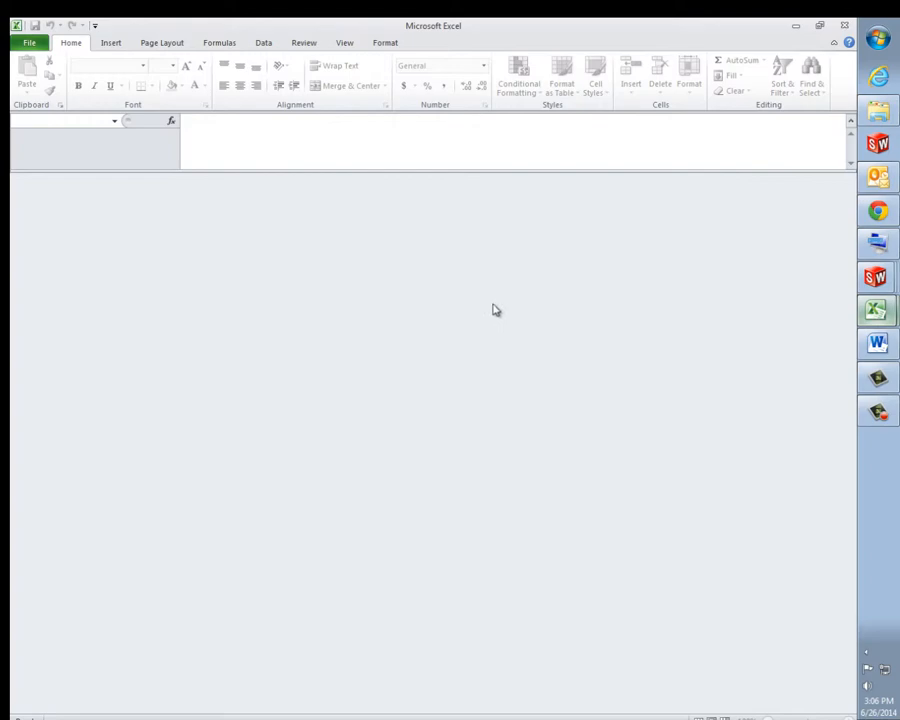
pyautogui.click(39, 44)
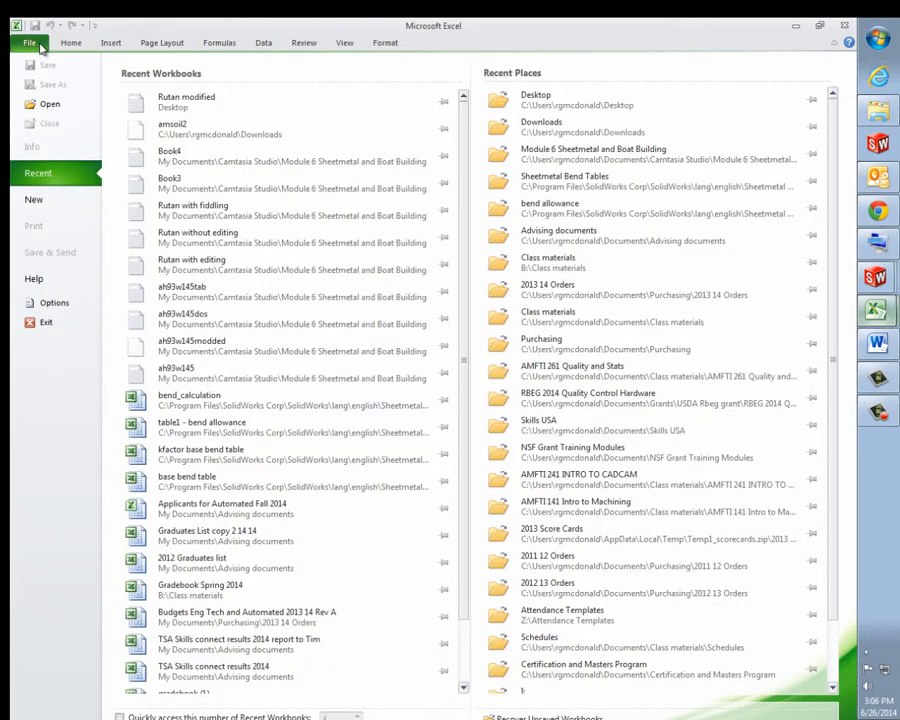
pyautogui.click(168, 112)
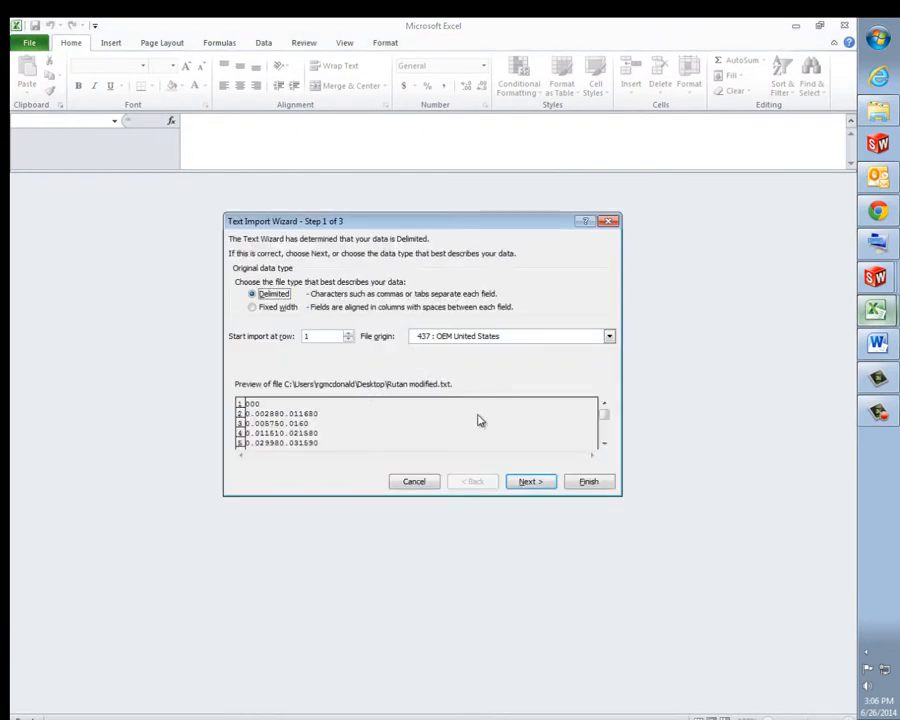
pyautogui.click(533, 482)
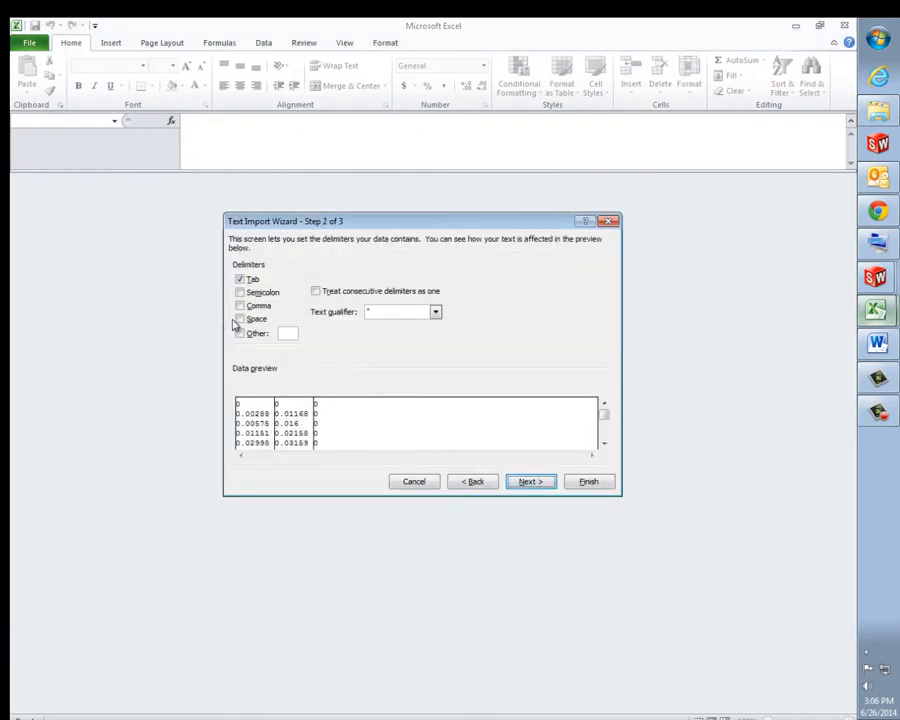
pyautogui.click(239, 319)
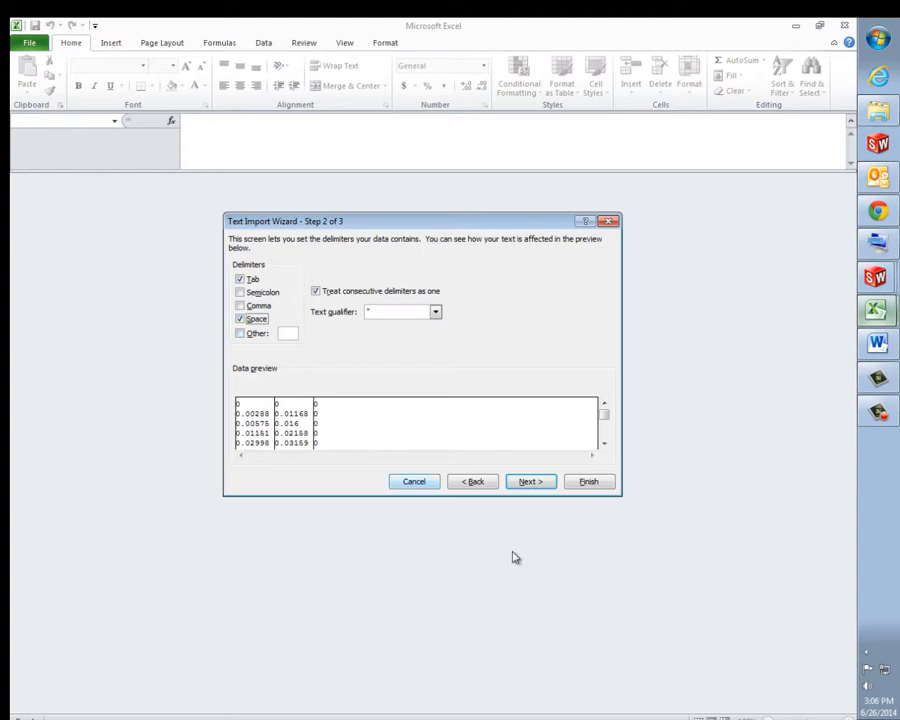
pyautogui.click(531, 482)
pyautogui.click(579, 483)
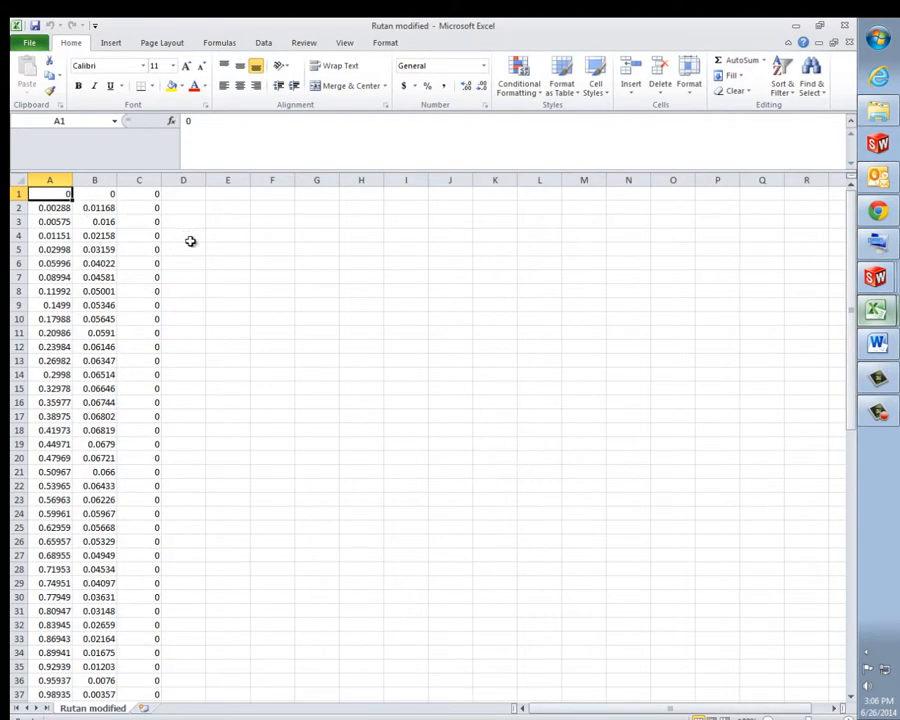
# Enter the formula =A1*5 in cell E1 to scale the first X coordinate by 5
pyautogui.click(243, 193)
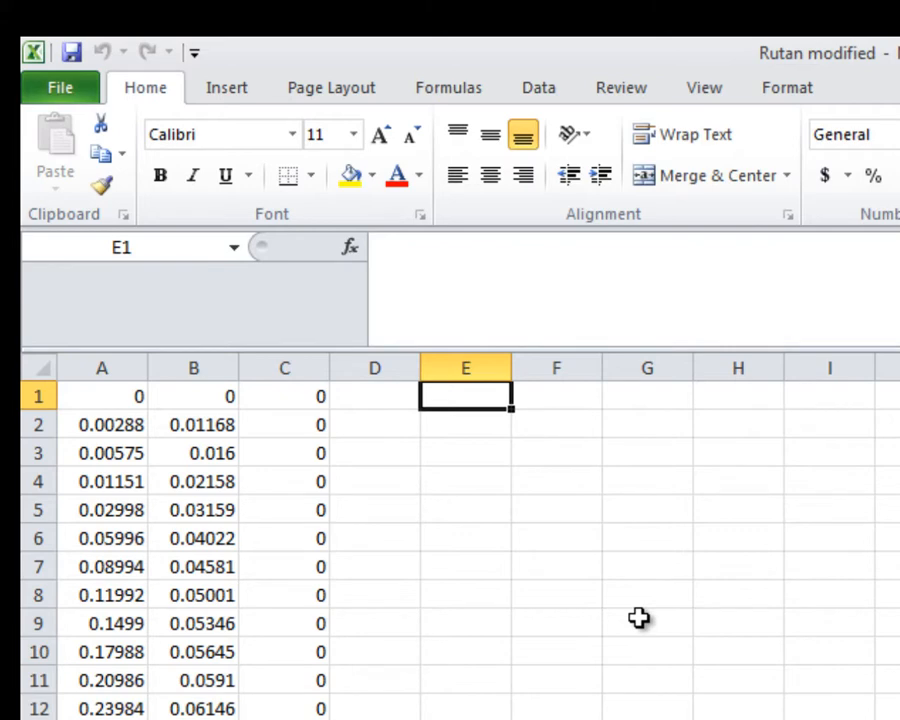
pyautogui.write('=')
pyautogui.press('Left')
pyautogui.press('Left')
pyautogui.press('Left')
pyautogui.press('Left')
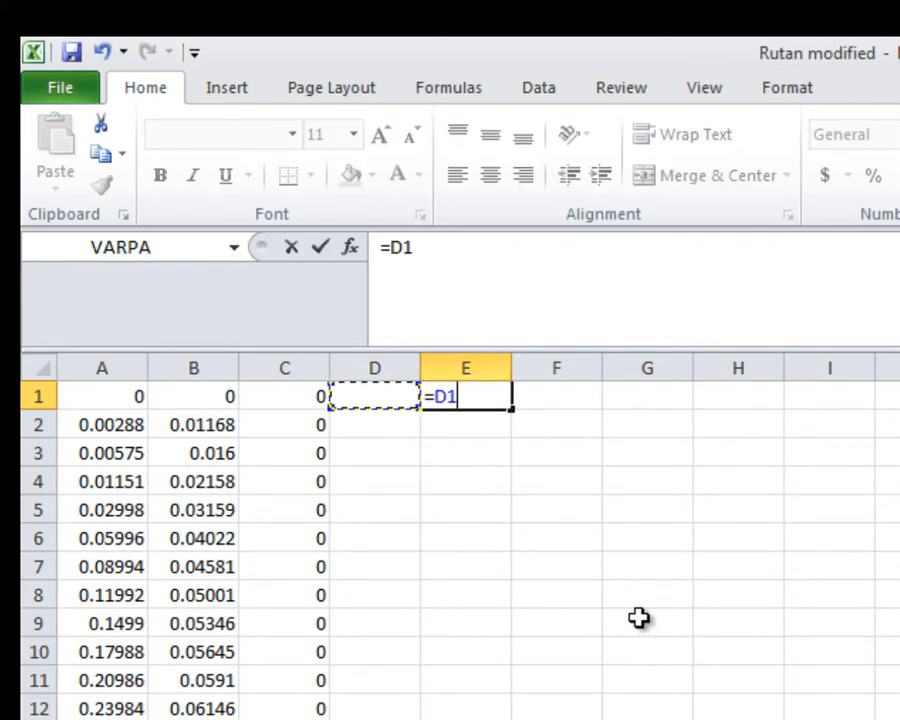
pyautogui.write('*')
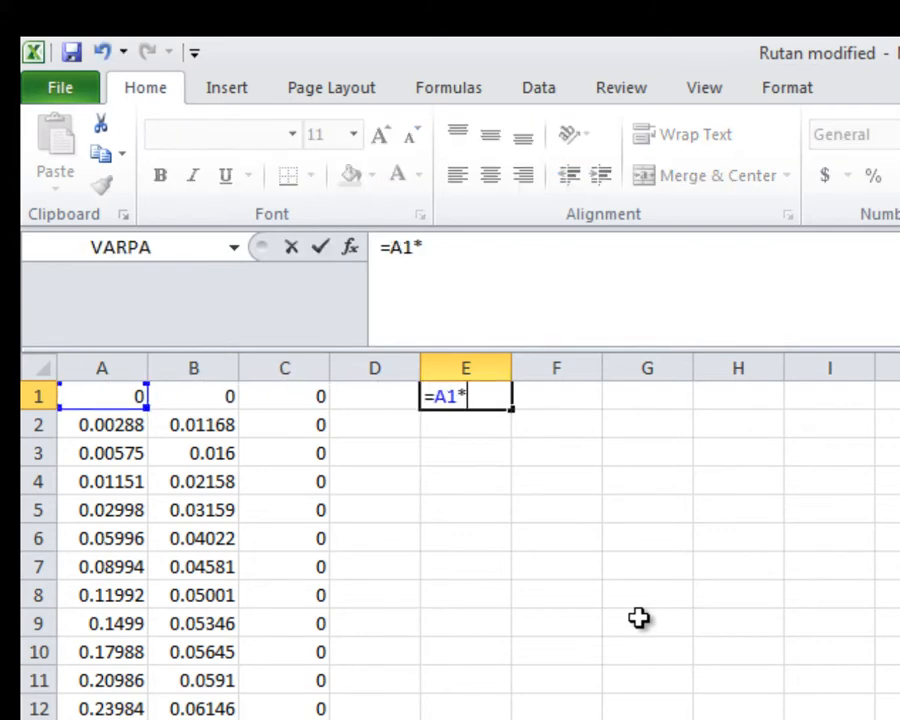
pyautogui.write('5')
pyautogui.press('Return')
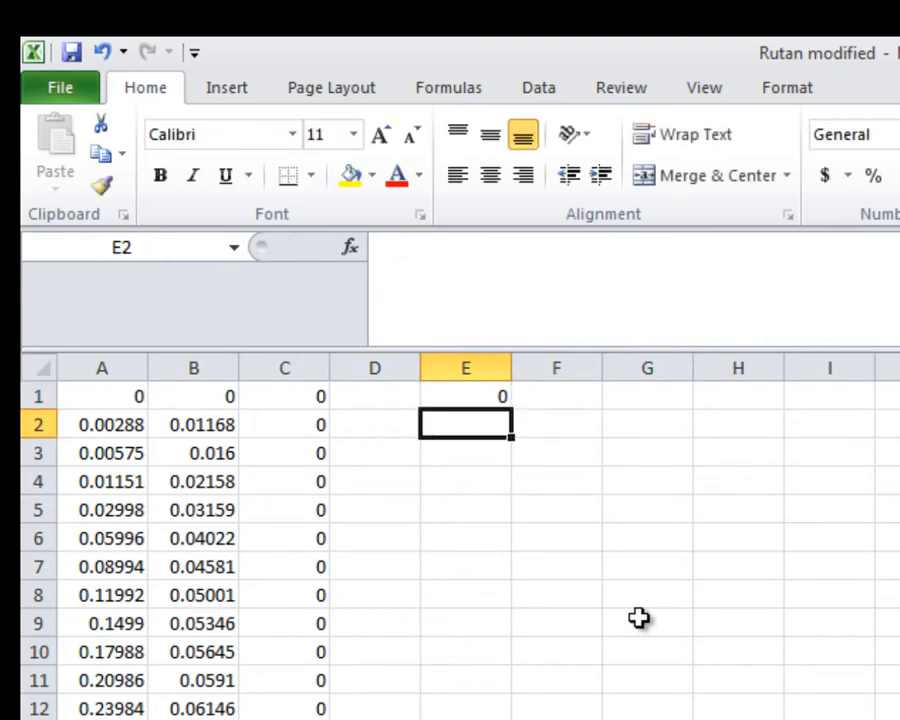
# Fill the E1 formula across to column G and down to row 77 to cover all airfoil points
pyautogui.click(478, 396)
pyautogui.moveTo(512, 405); pyautogui.dragTo(690, 716)
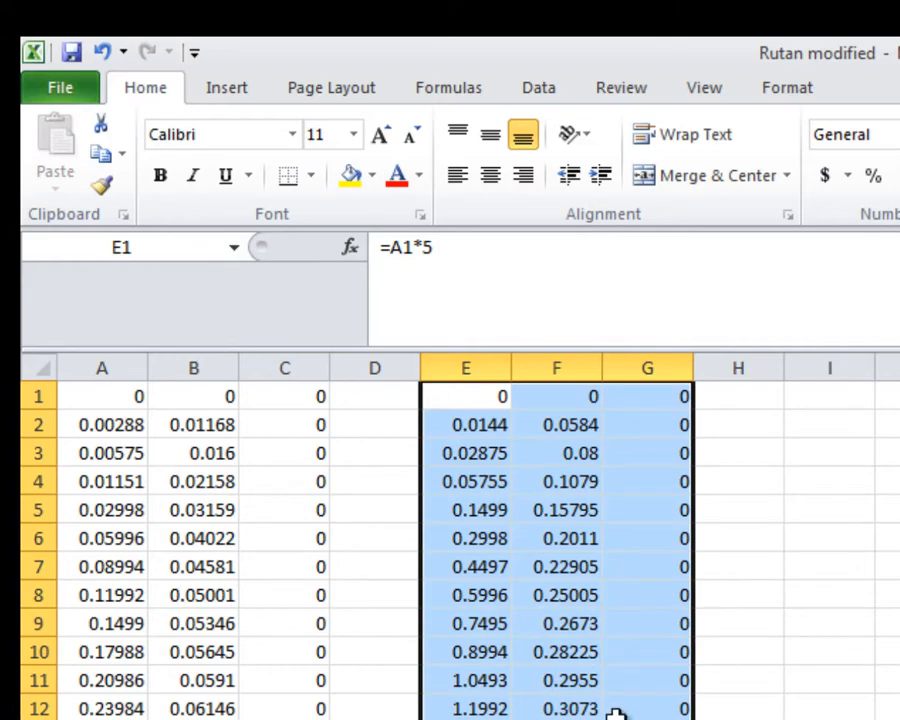
pyautogui.scroll(-8, 562, 677)
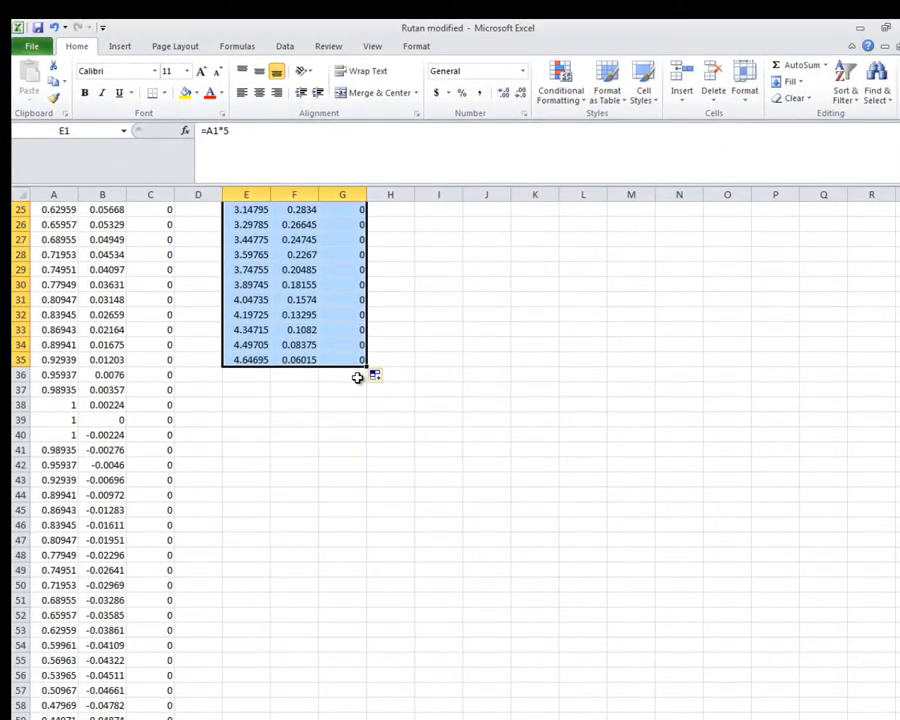
pyautogui.moveTo(366, 366); pyautogui.dragTo(378, 693)
pyautogui.click(530, 648)
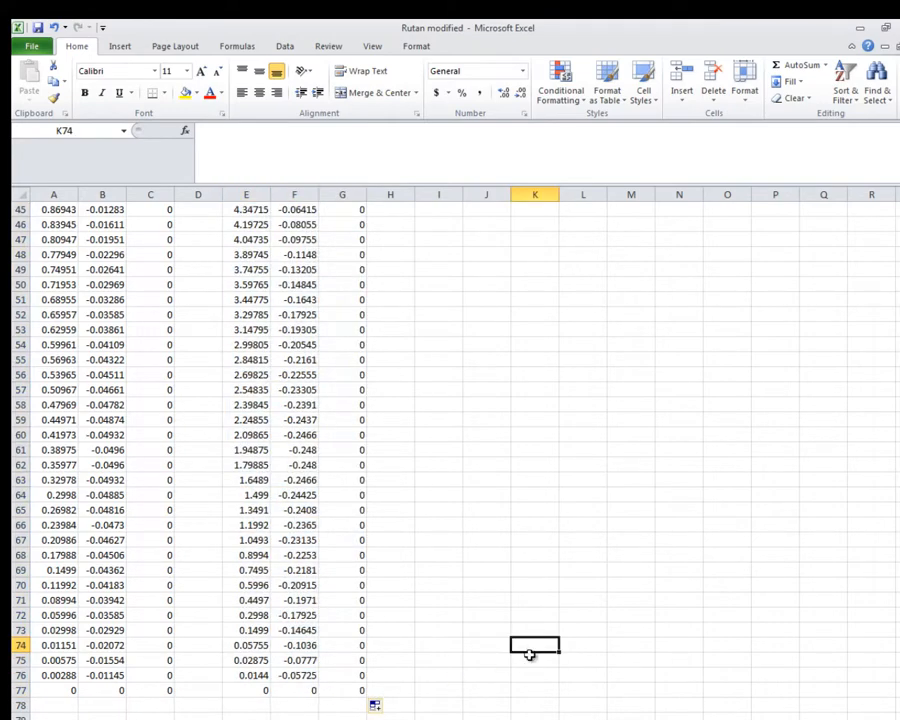
# Compare the scaled coordinates in columns E to G with the originals in columns A to C, including the trailing-edge rows
pyautogui.scroll(15, 529, 649)
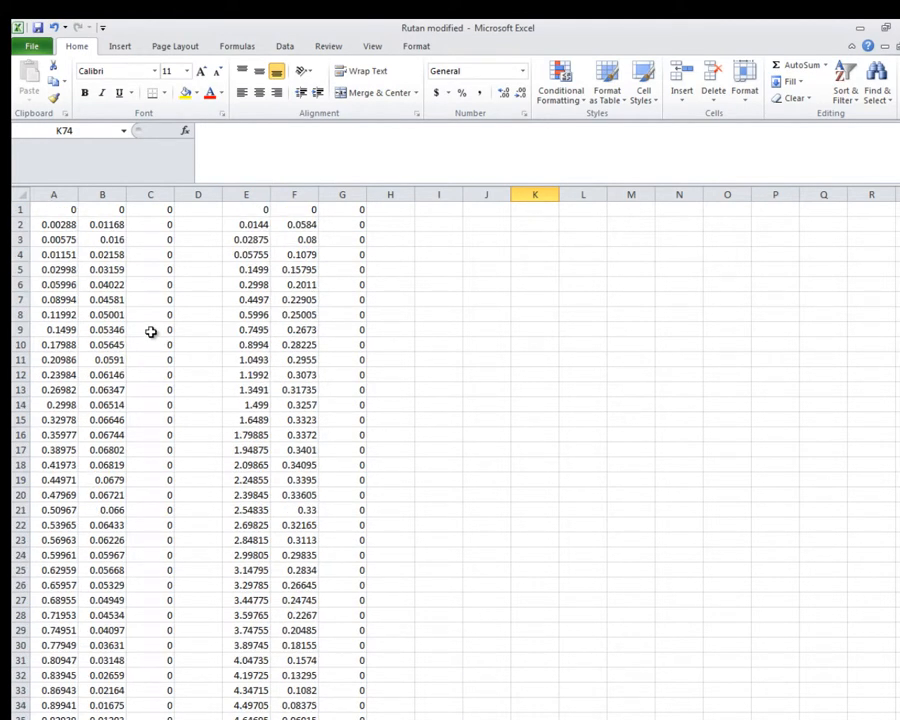
pyautogui.scroll(-2, 188, 269)
pyautogui.scroll(-8, 188, 269)
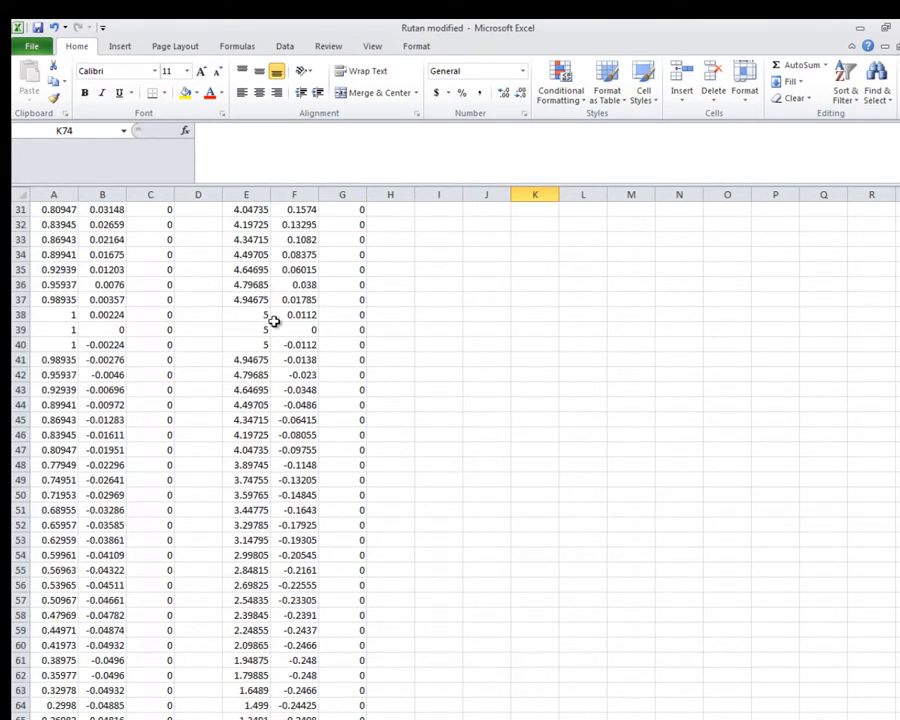
pyautogui.click(245, 317)
pyautogui.moveTo(245, 320); pyautogui.dragTo(245, 331)
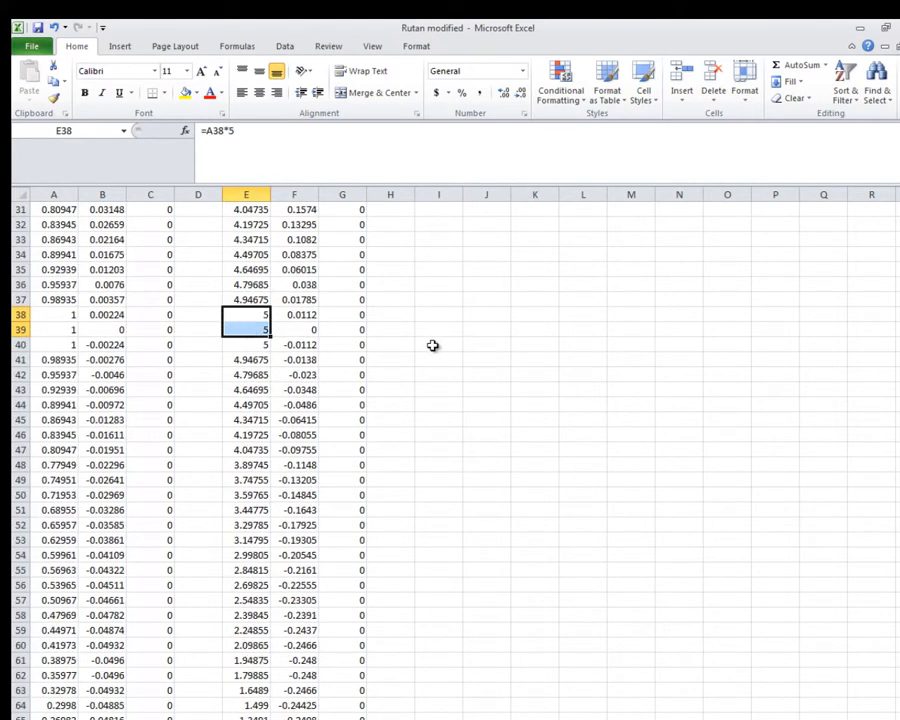
pyautogui.click(402, 356)
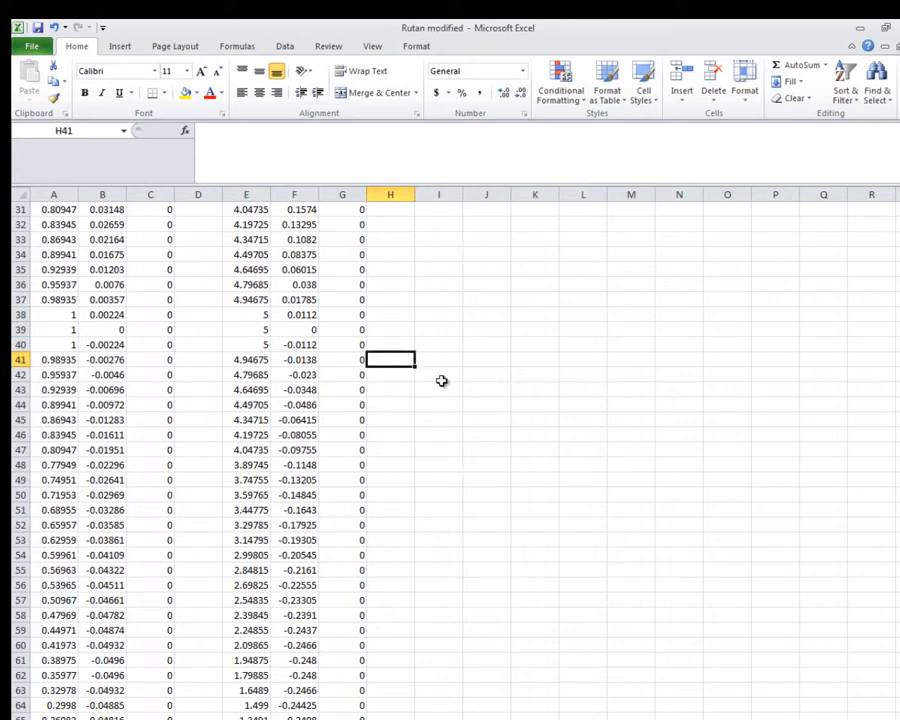
pyautogui.scroll(10, 448, 392)
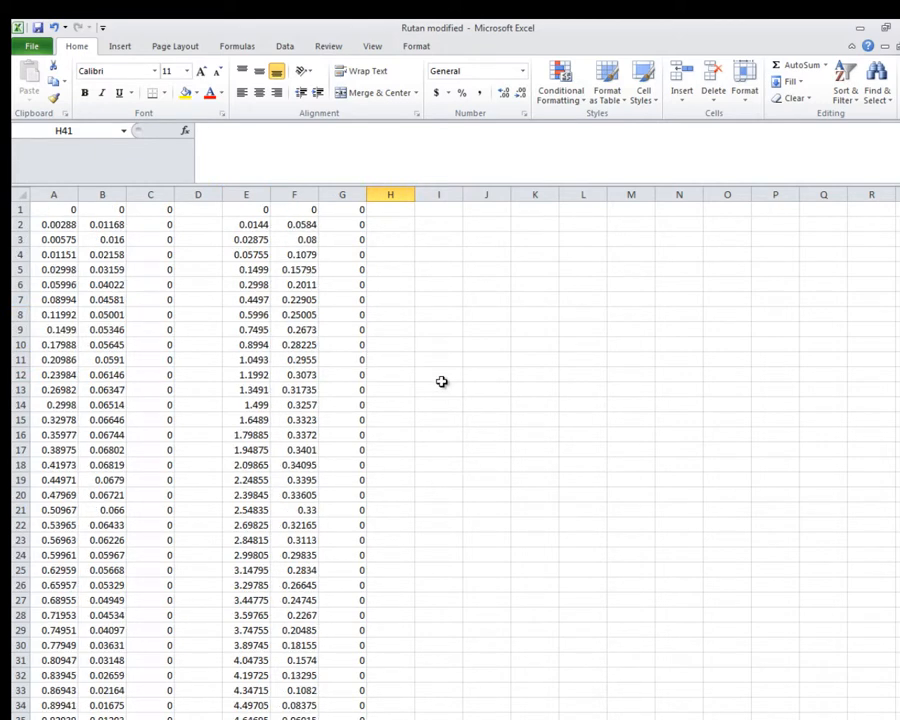
pyautogui.moveTo(253, 210); pyautogui.dragTo(342, 718)
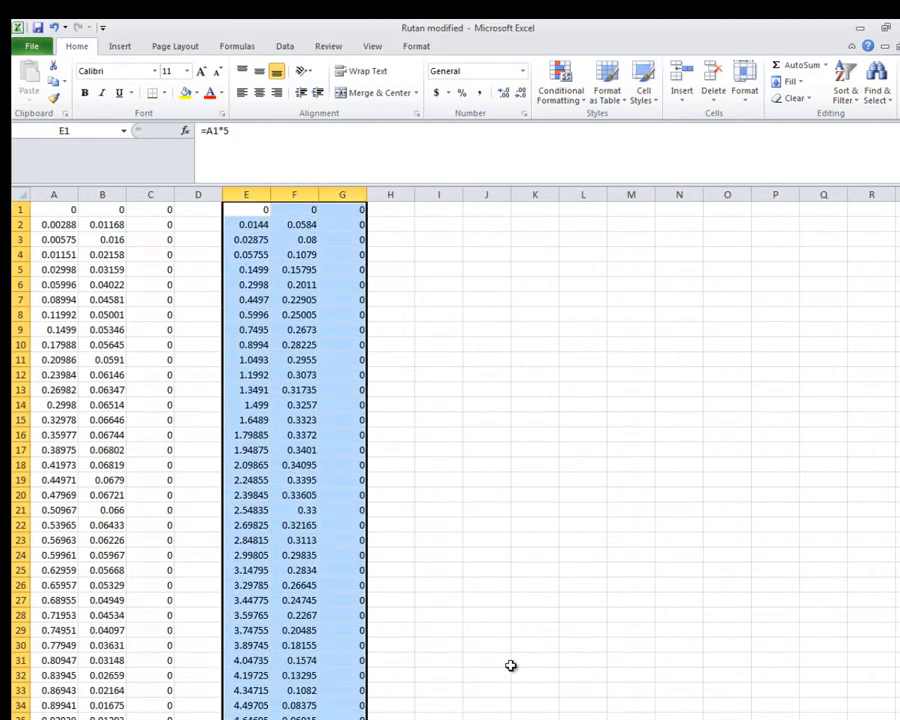
pyautogui.click(542, 612)
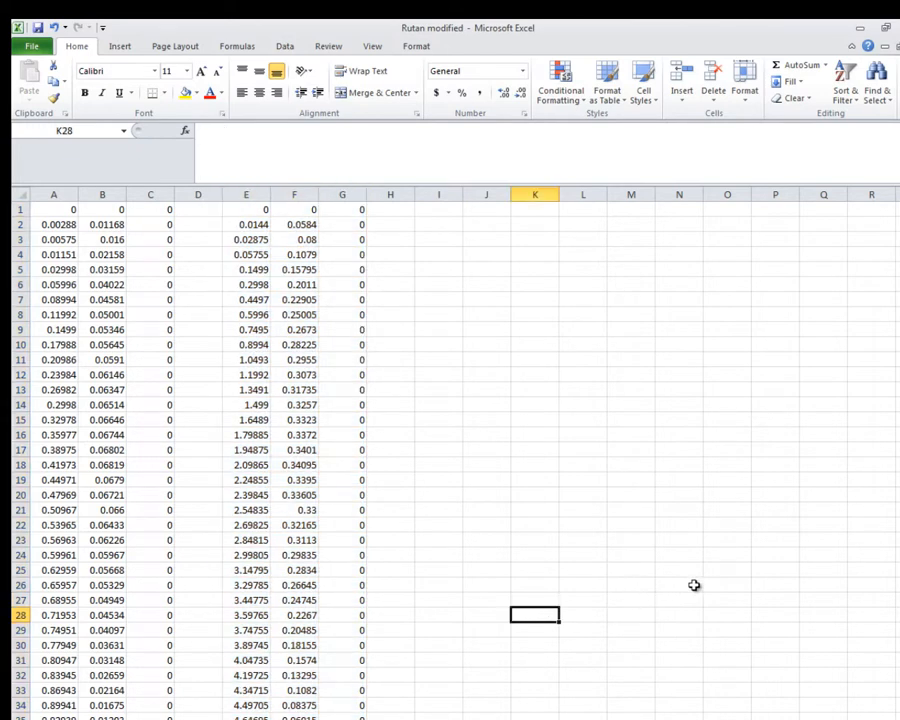
# Switch to the Rutan in tunnel part in SolidWorks and examine the airfoil shape in the tunnel up close
pyautogui.moveTo(899, 300)
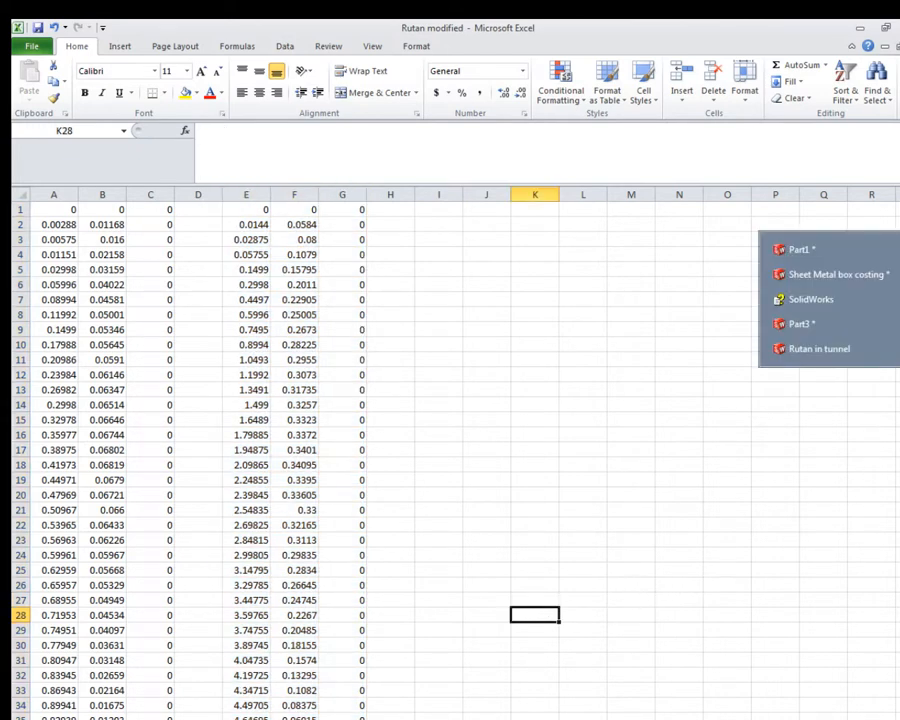
pyautogui.click(872, 349)
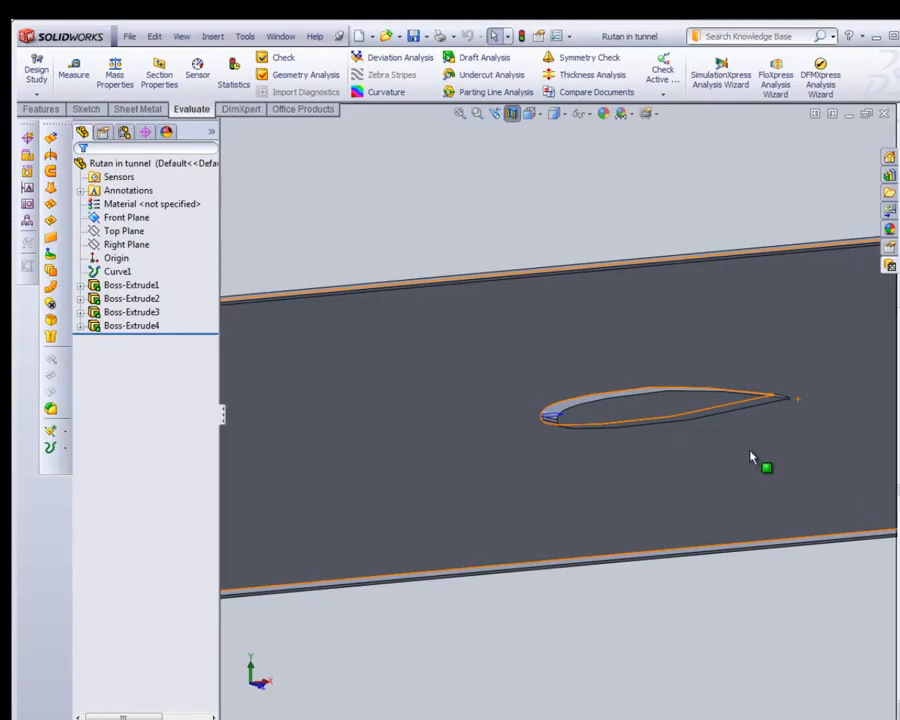
pyautogui.moveTo(751, 457); pyautogui.dragTo(549, 372, button='middle')
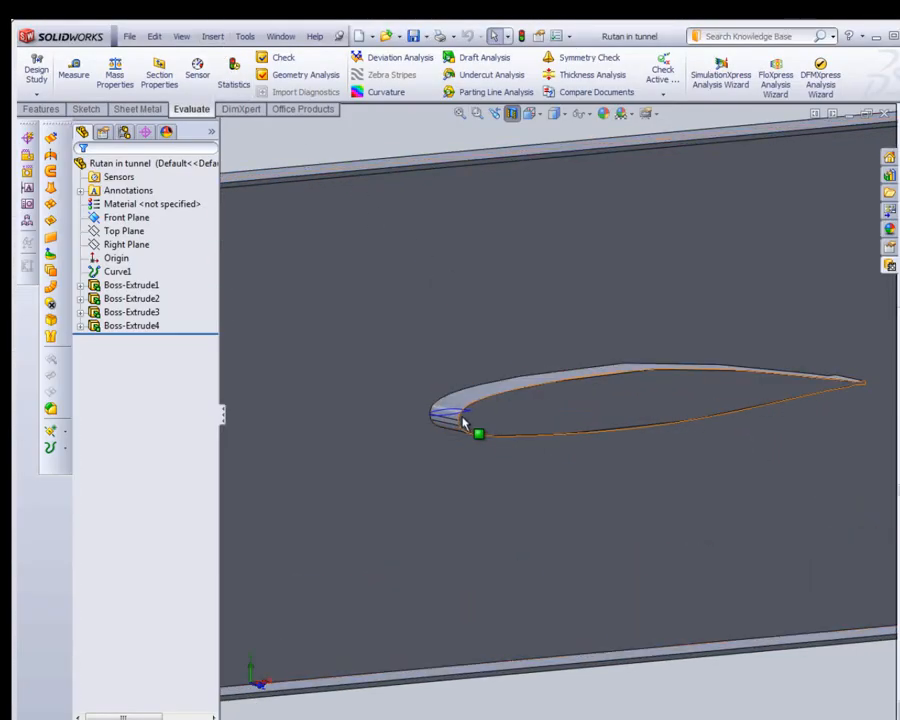
pyautogui.scroll(-5, 442, 415)
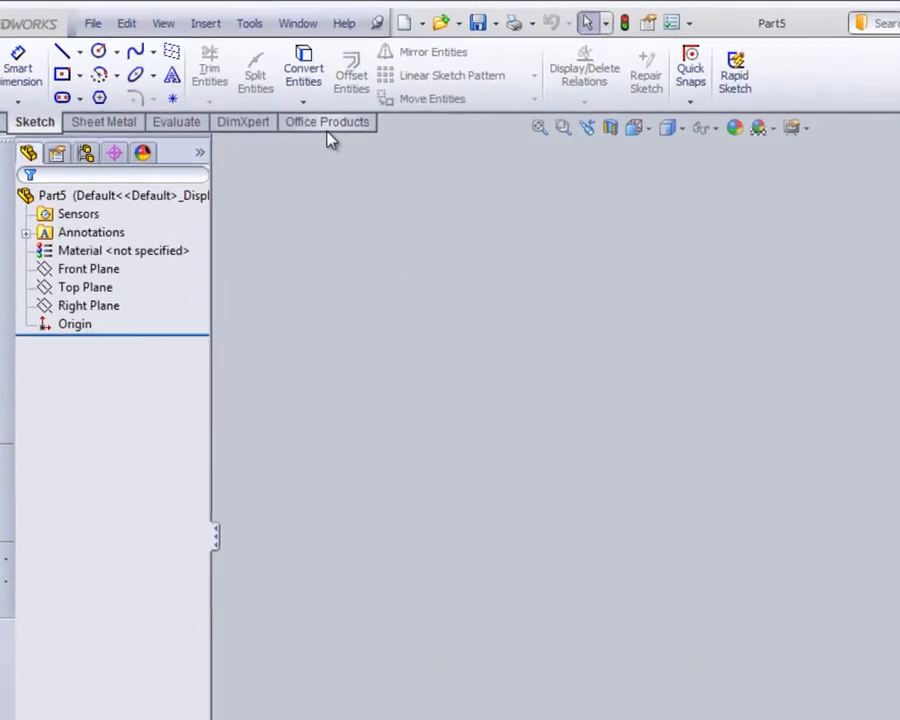
# Start a Curve Through XYZ Points in Part5 with the first point at 0, 0, 0 in and the second at 1, 1, 0 in
pyautogui.click(216, 32)
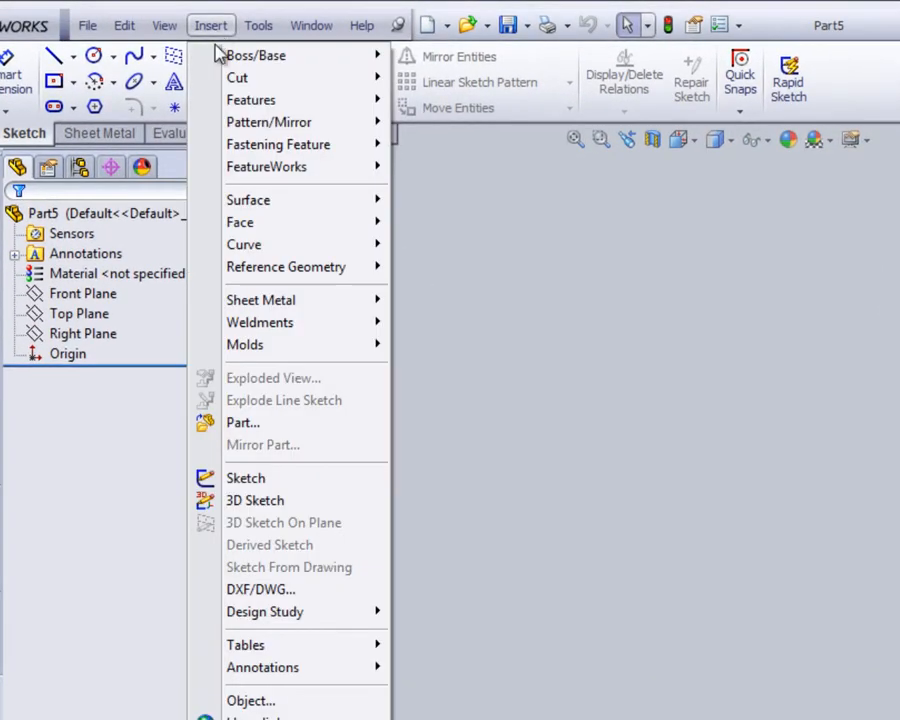
pyautogui.moveTo(248, 250)
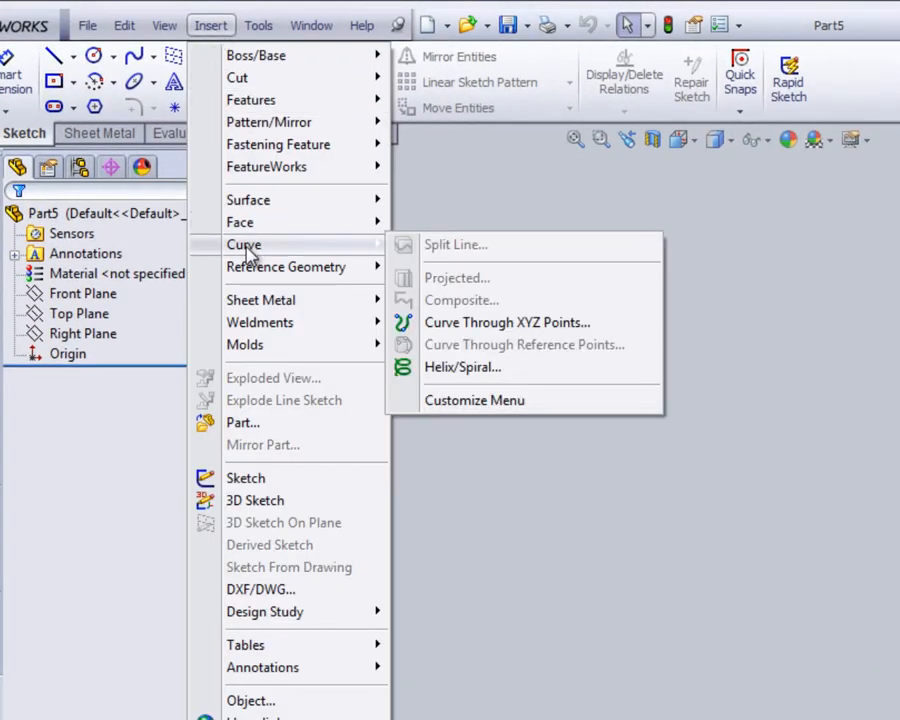
pyautogui.click(584, 326)
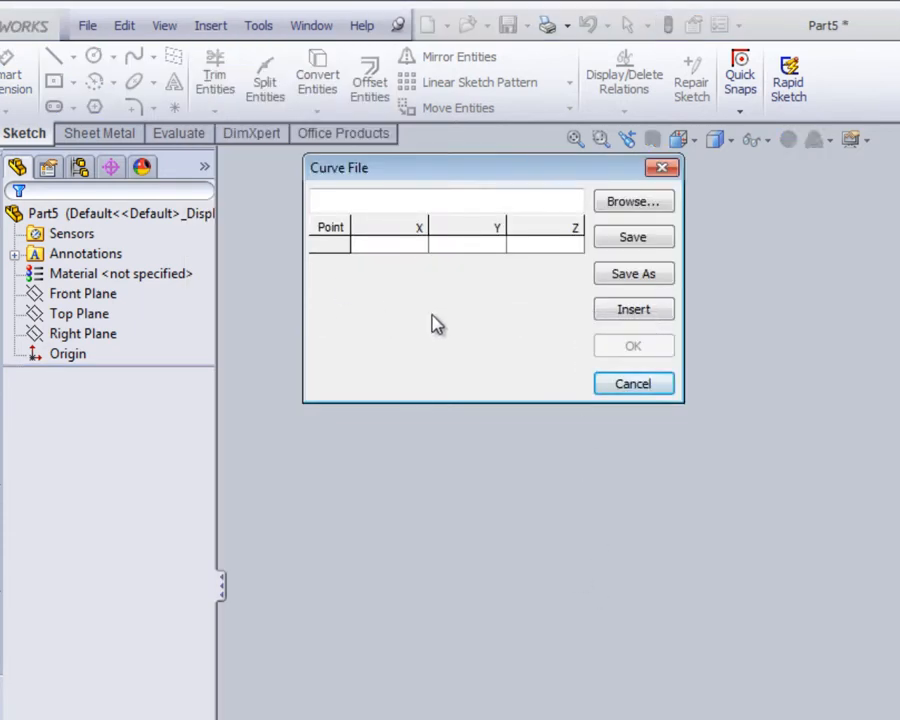
pyautogui.click(414, 250)
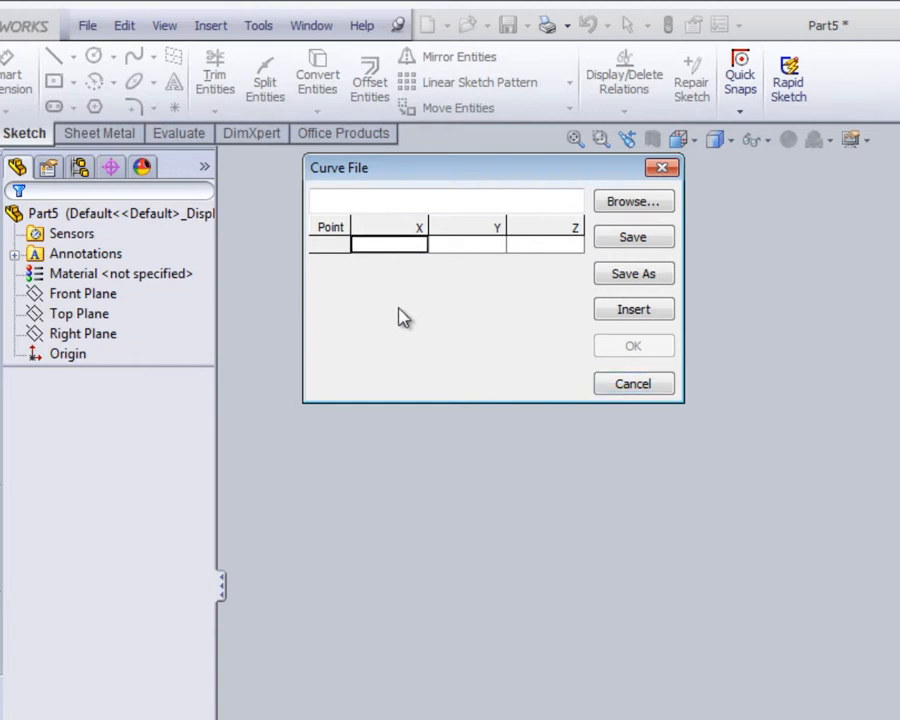
pyautogui.click(417, 250)
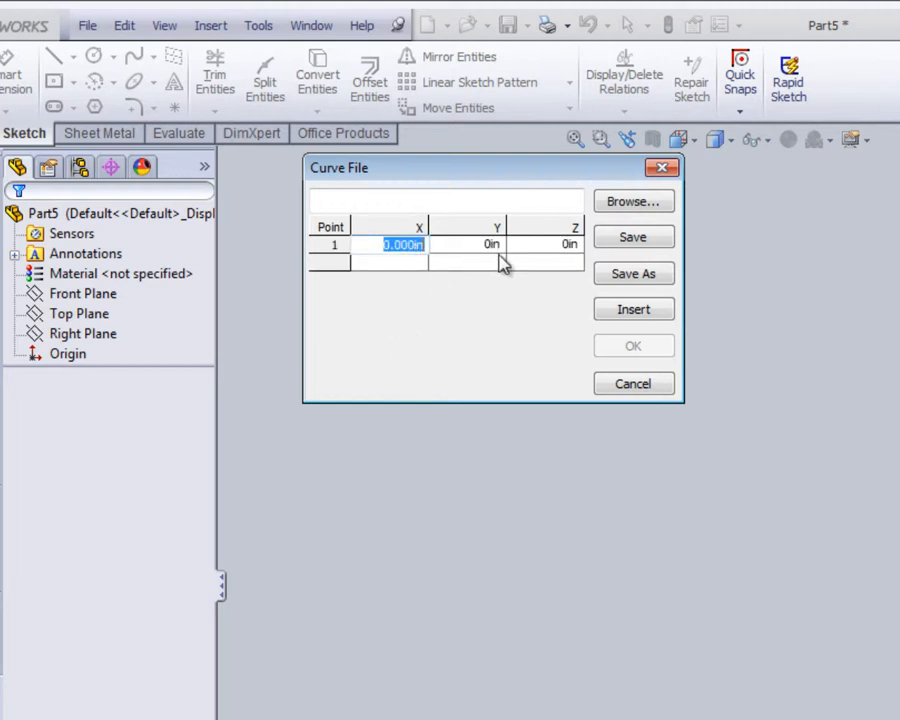
pyautogui.click(402, 264)
pyautogui.write('1')
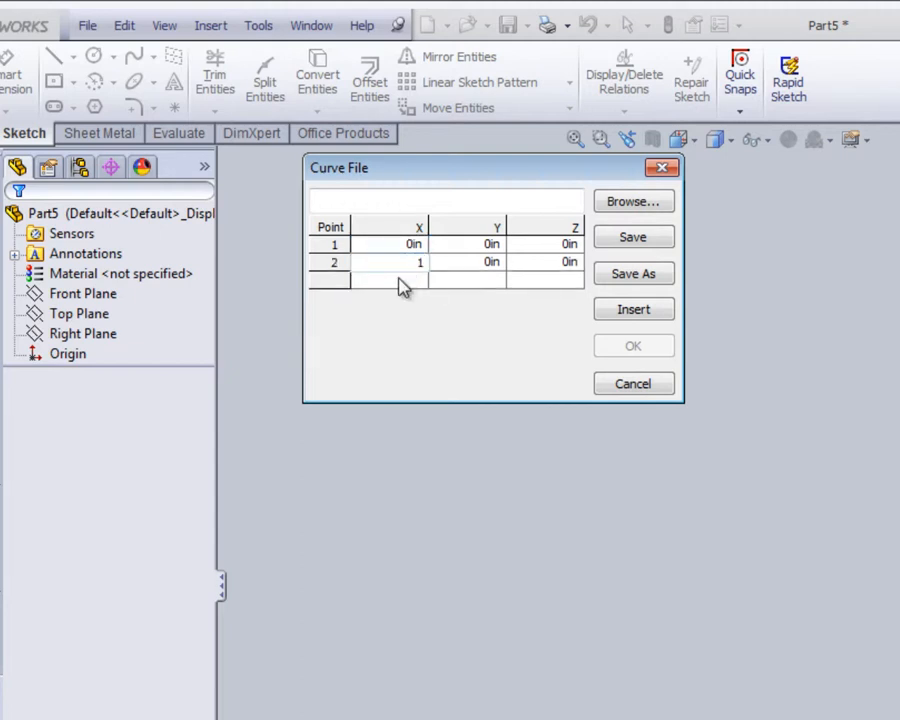
pyautogui.click(484, 266)
pyautogui.write('1')
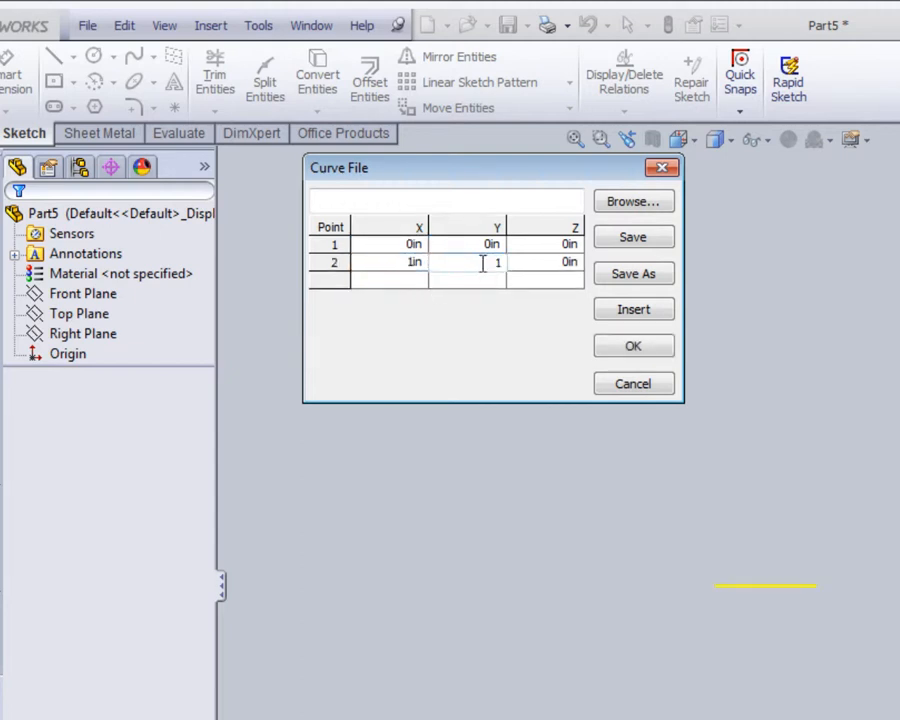
# Add the third curve point at X 2 in, Y 4 in and the fourth at X 3 in, Y 9 in
pyautogui.click(409, 282)
pyautogui.write('2')
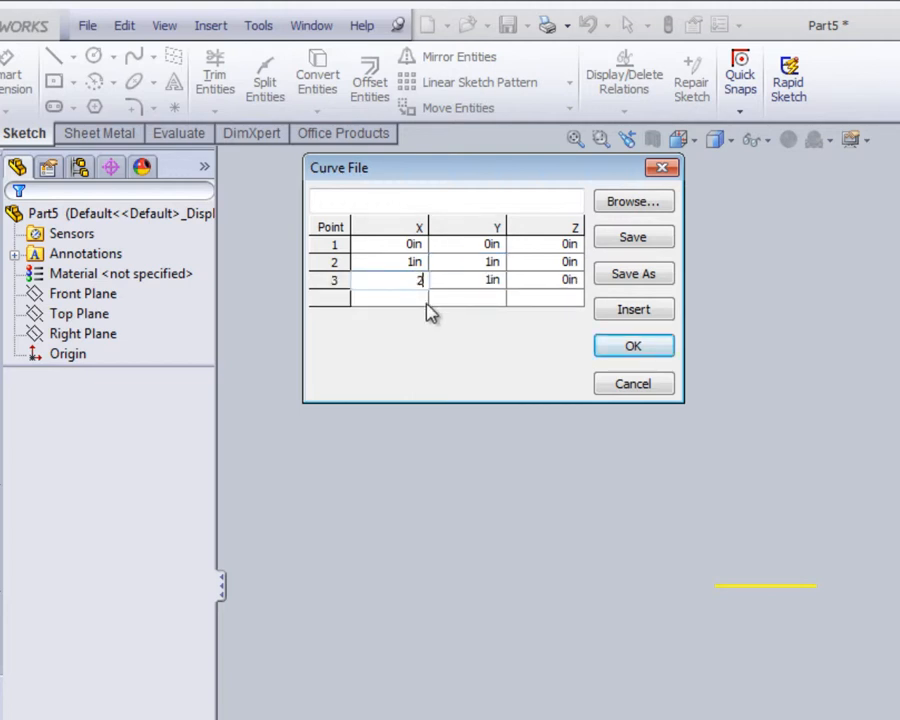
pyautogui.click(486, 284)
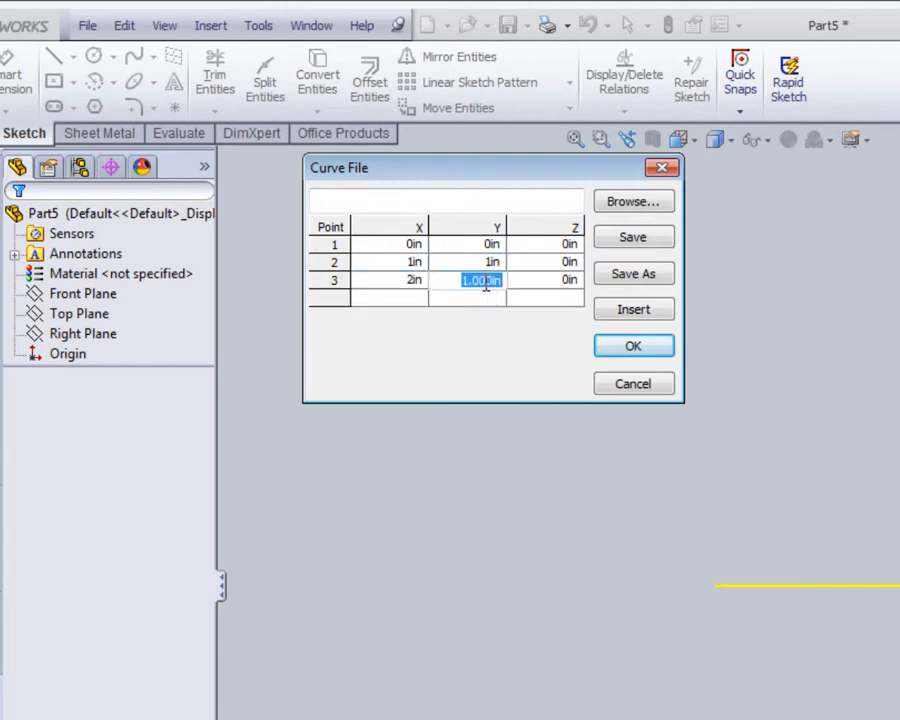
pyautogui.write('4')
pyautogui.click(412, 302)
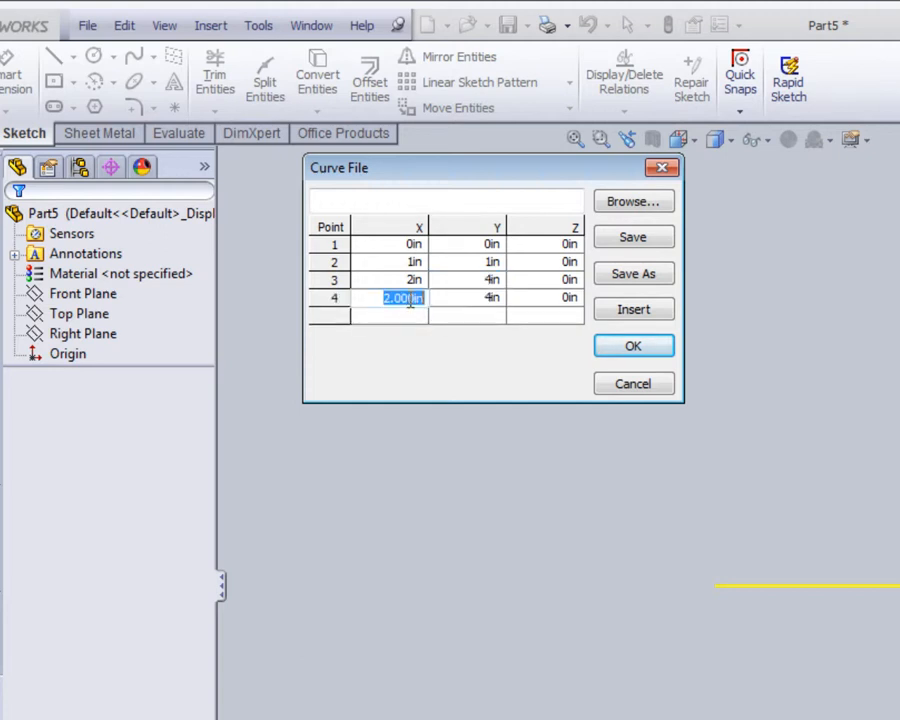
pyautogui.write('3')
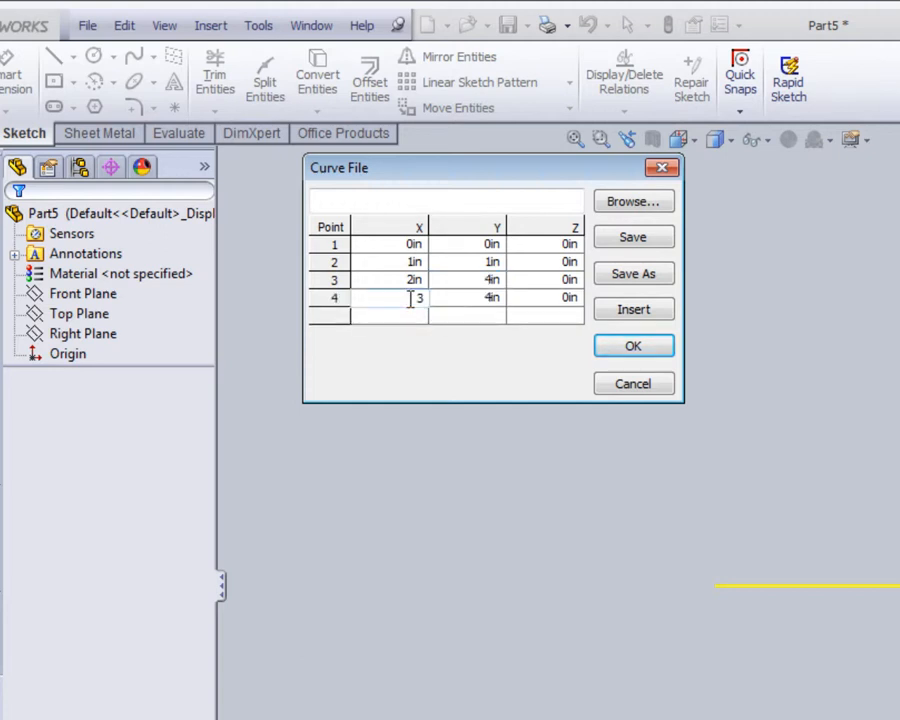
pyautogui.click(486, 298)
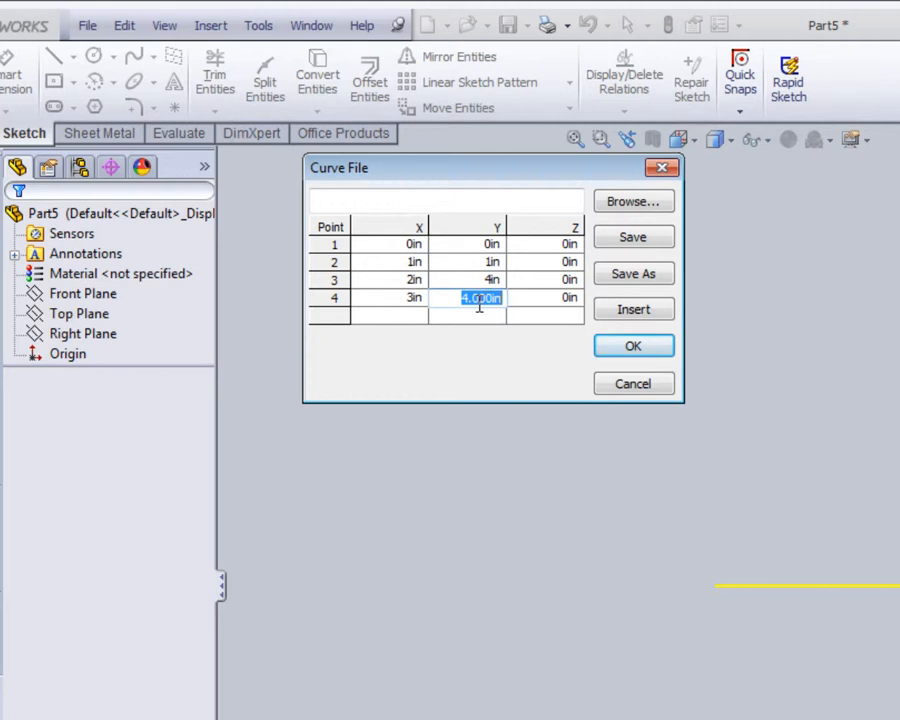
pyautogui.write('9')
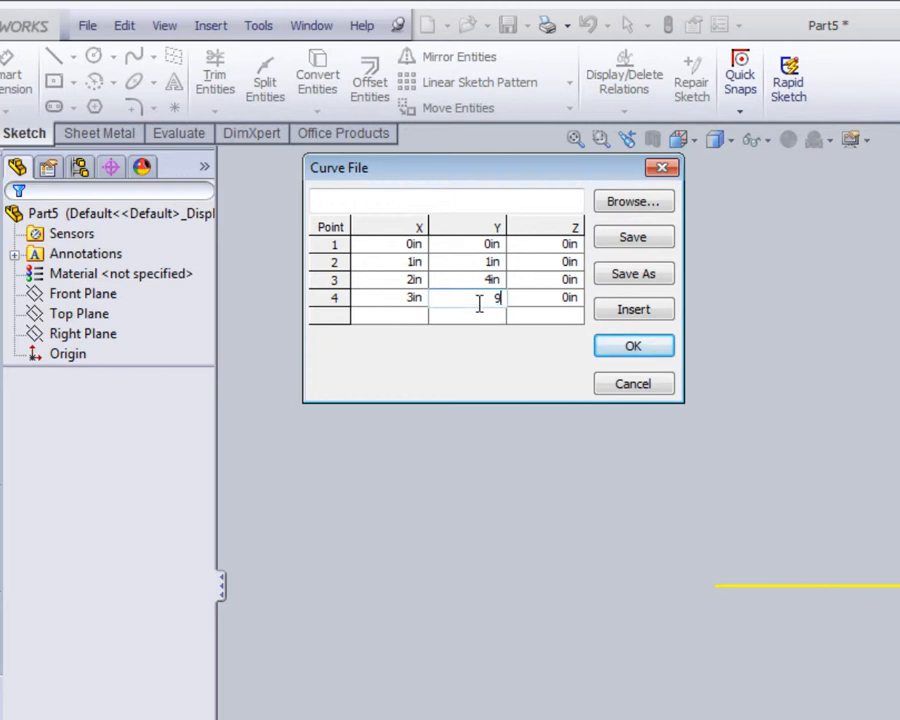
pyautogui.click(405, 316)
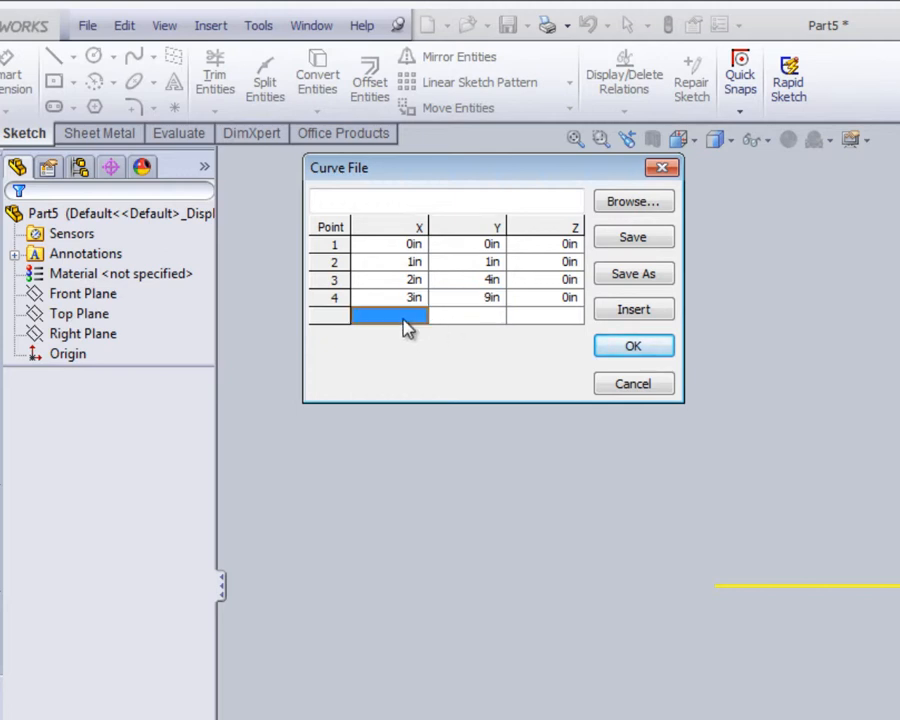
# Show the curve preview from the front and add the fifth point at X 4 in, Y 16 in
pyautogui.click(694, 146)
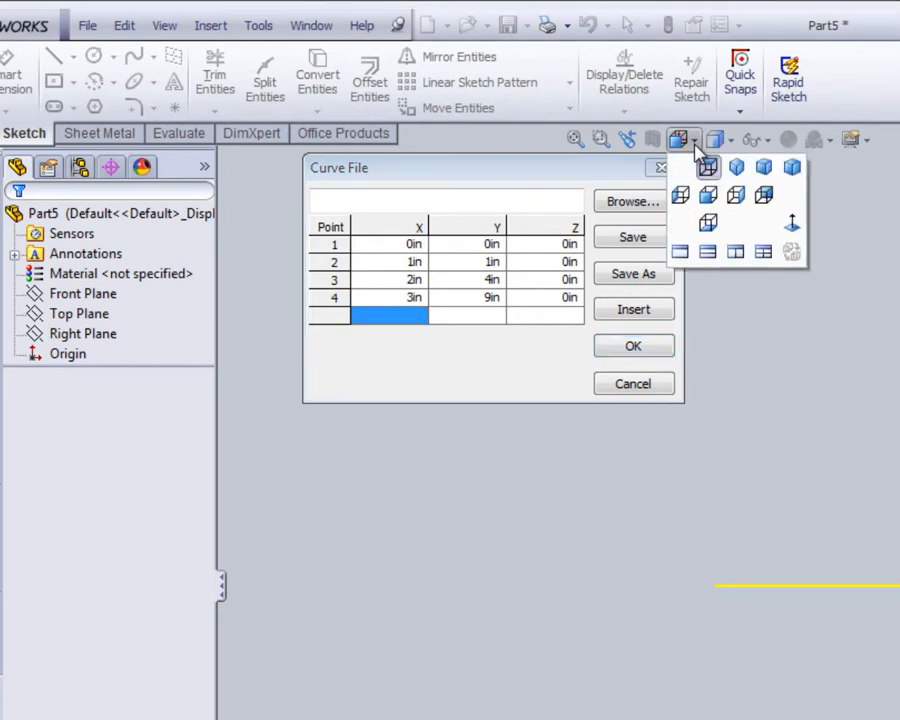
pyautogui.click(709, 195)
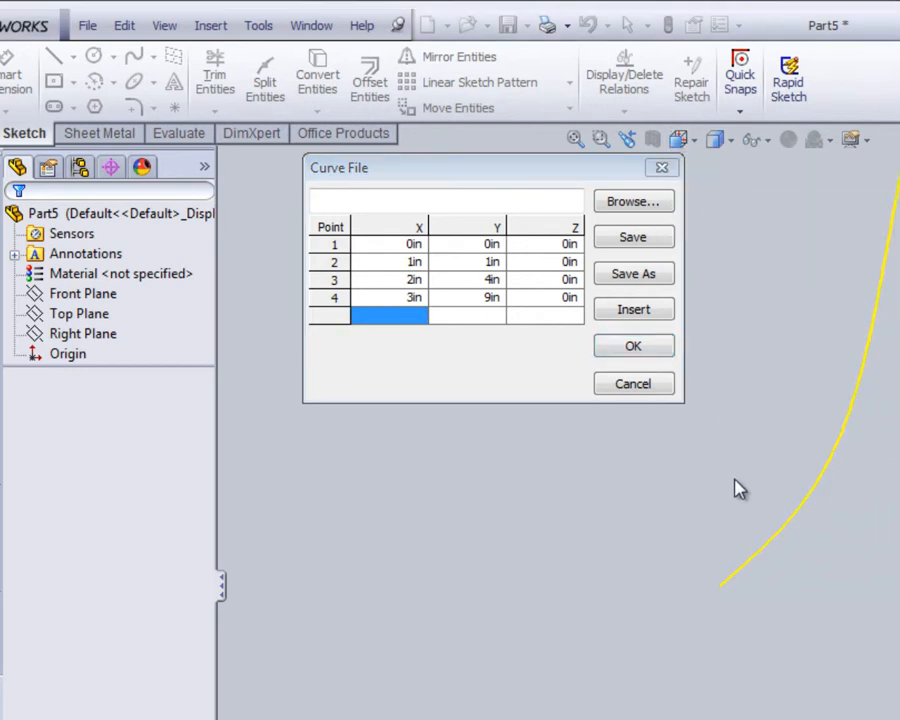
pyautogui.moveTo(738, 489); pyautogui.dragTo(786, 358, button='middle')
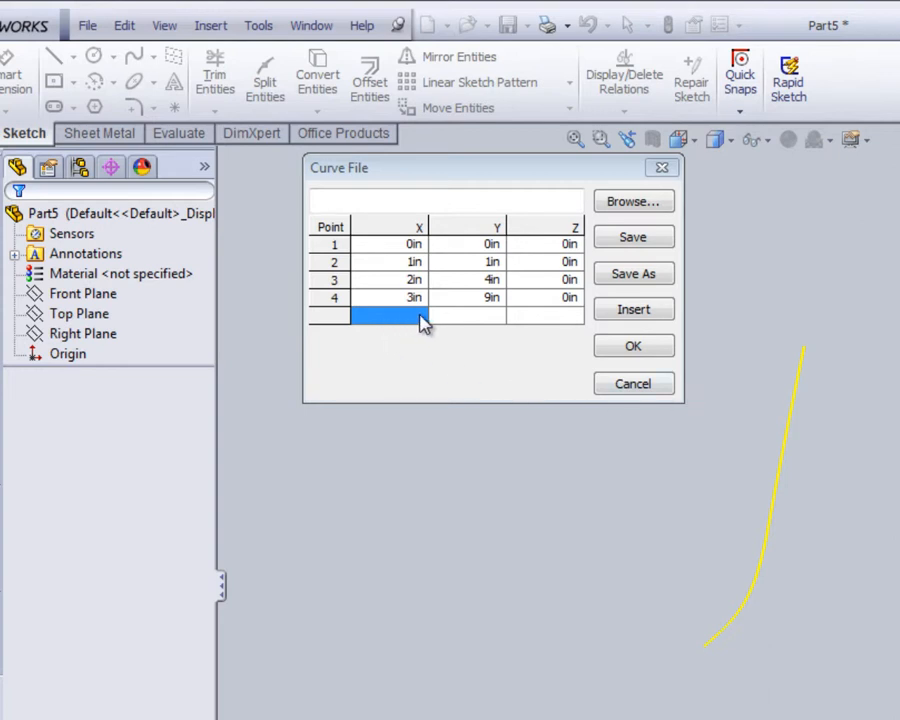
pyautogui.doubleClick(421, 317)
pyautogui.write('4')
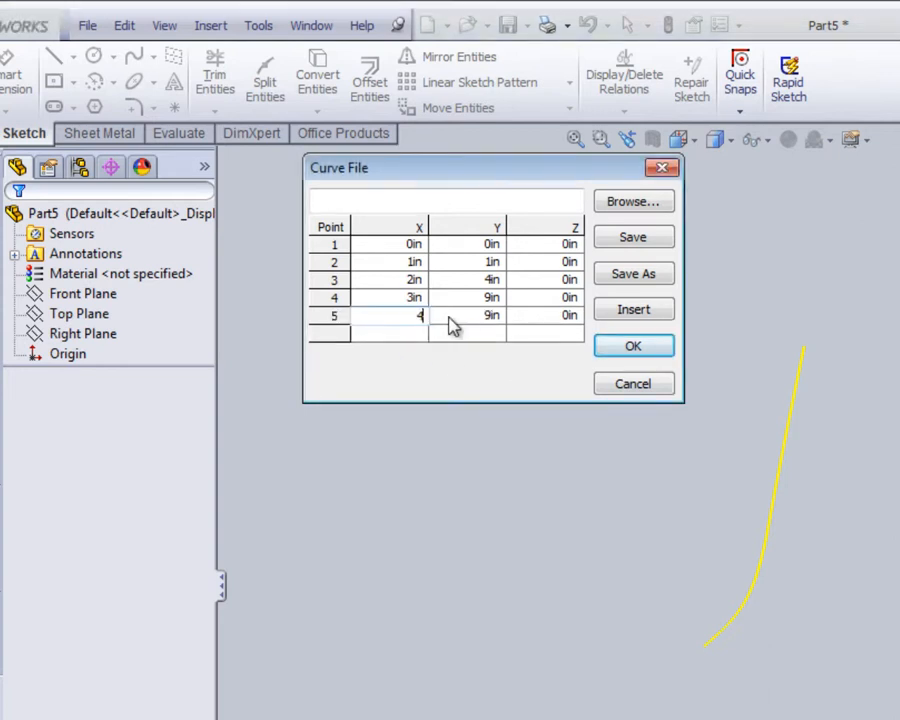
pyautogui.click(468, 319)
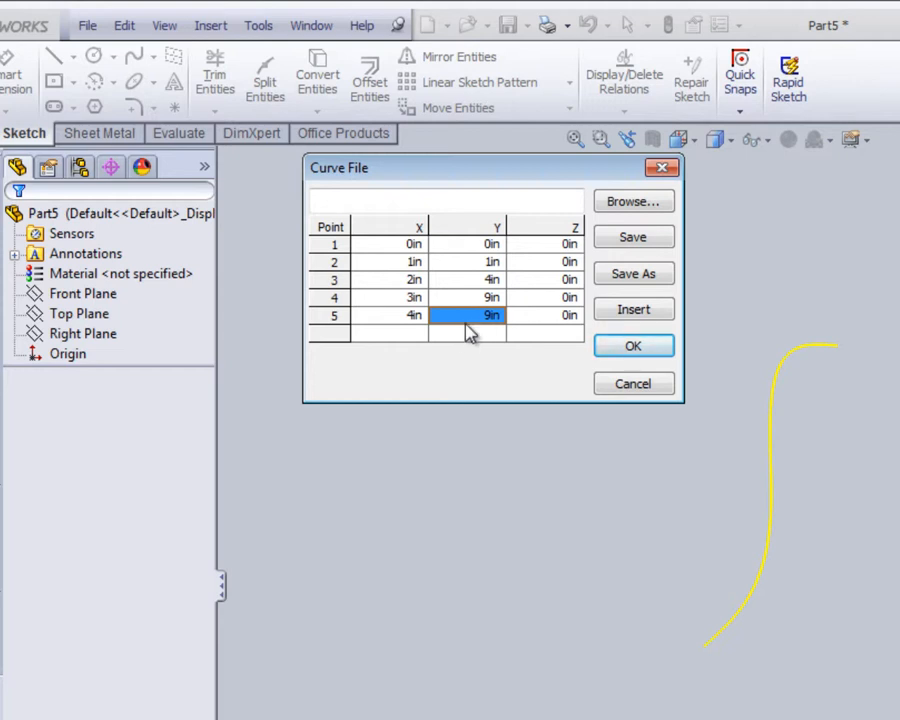
pyautogui.click(472, 318)
pyautogui.write('16')
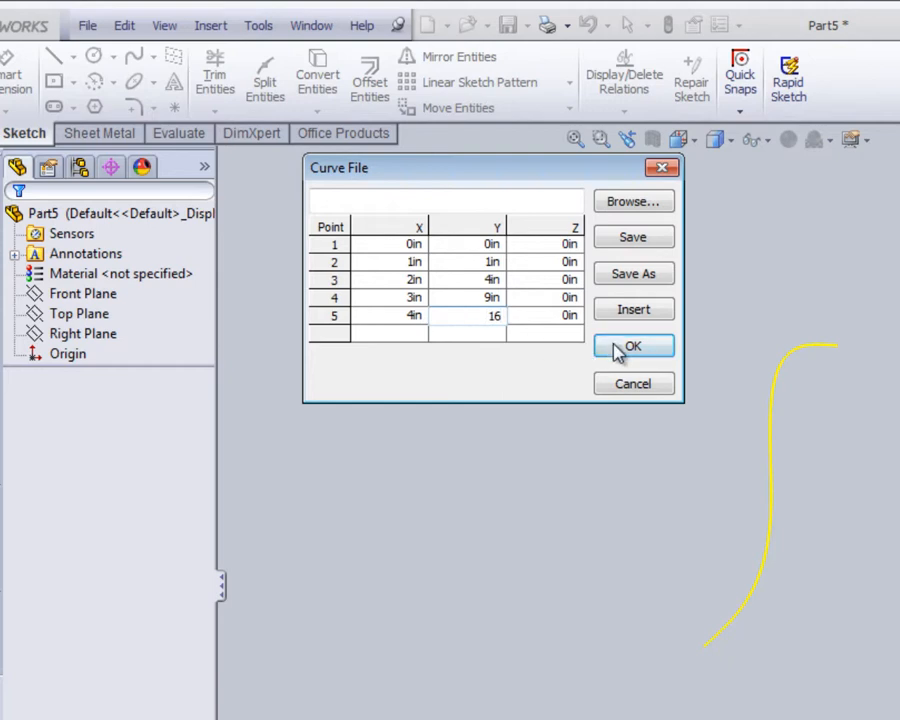
pyautogui.click(553, 334)
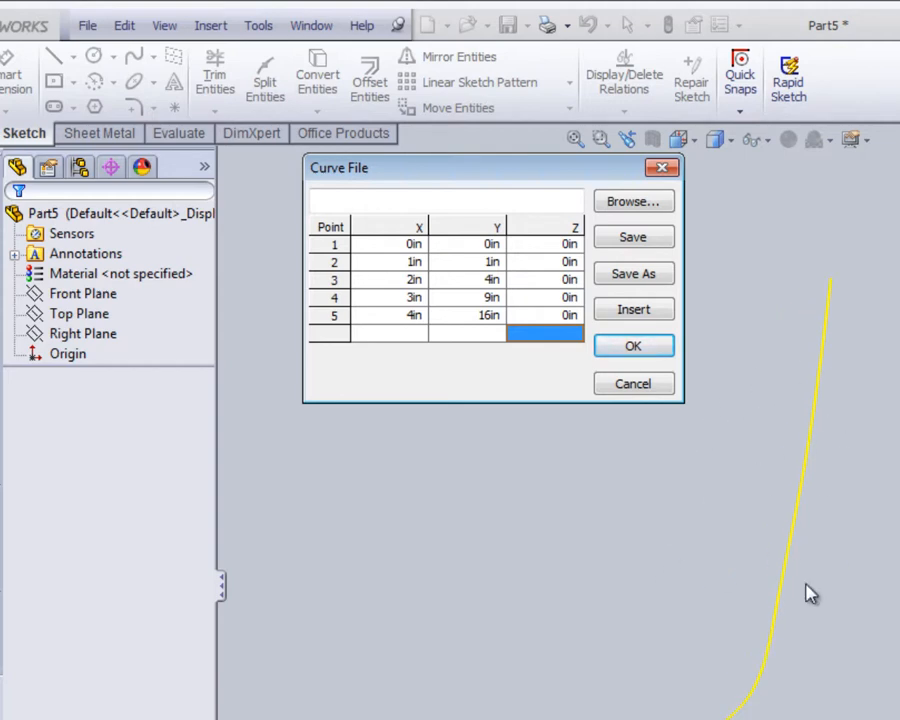
# Save the point table as the curve file Parabola1.sldcrv and create the curve from it
pyautogui.click(634, 275)
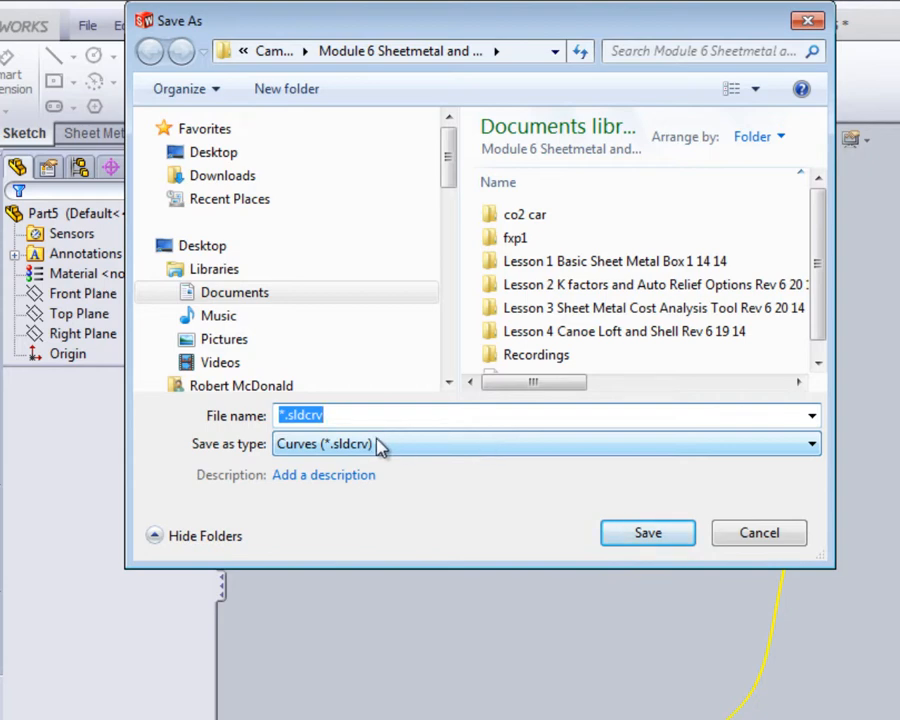
pyautogui.press('Home')
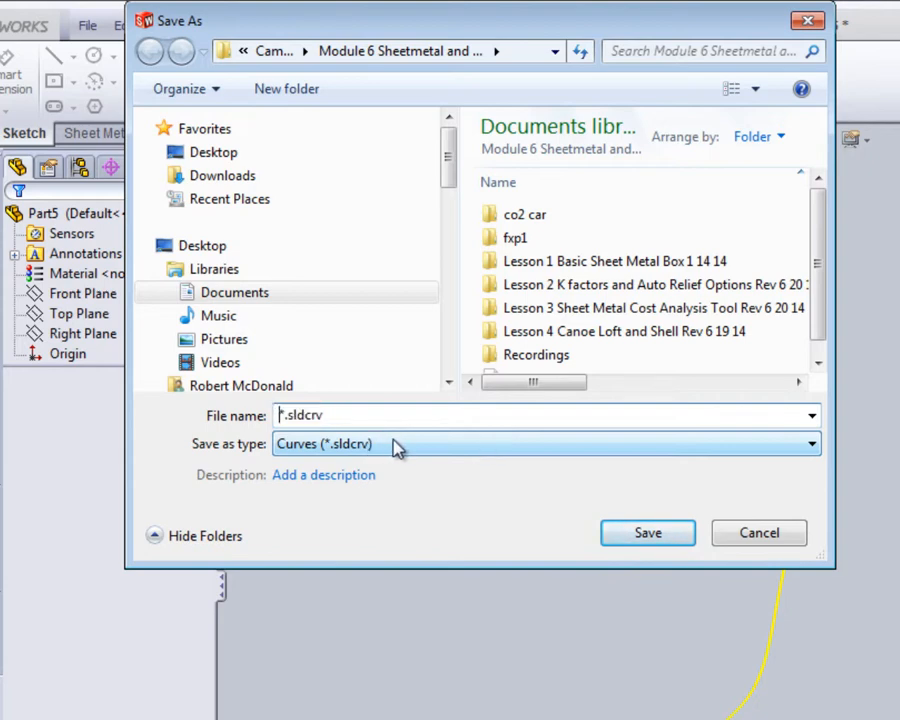
pyautogui.write('Parabola')
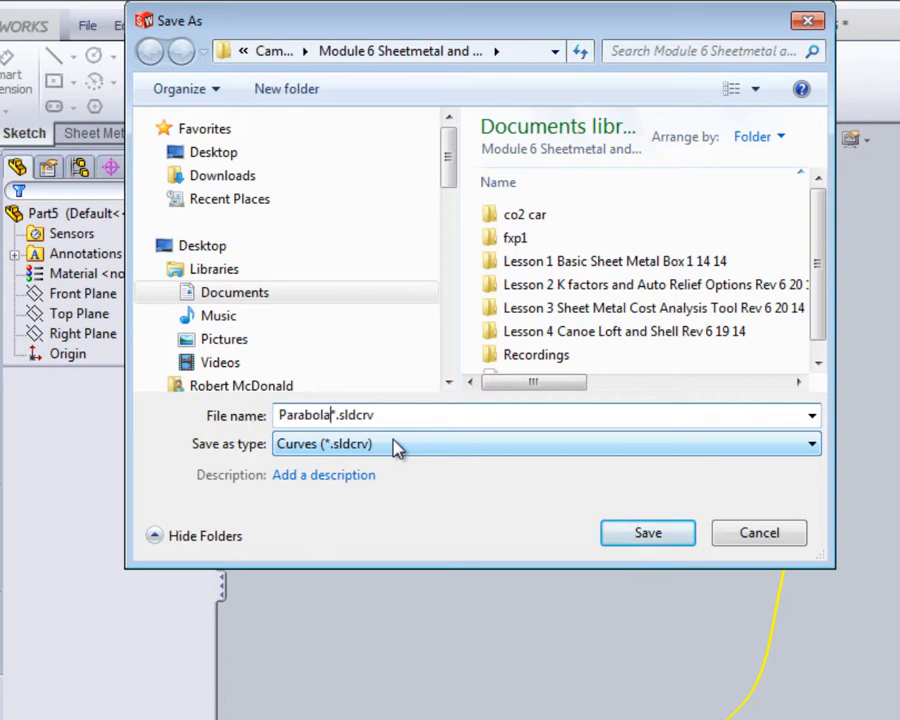
pyautogui.write('1')
pyautogui.press('Delete')
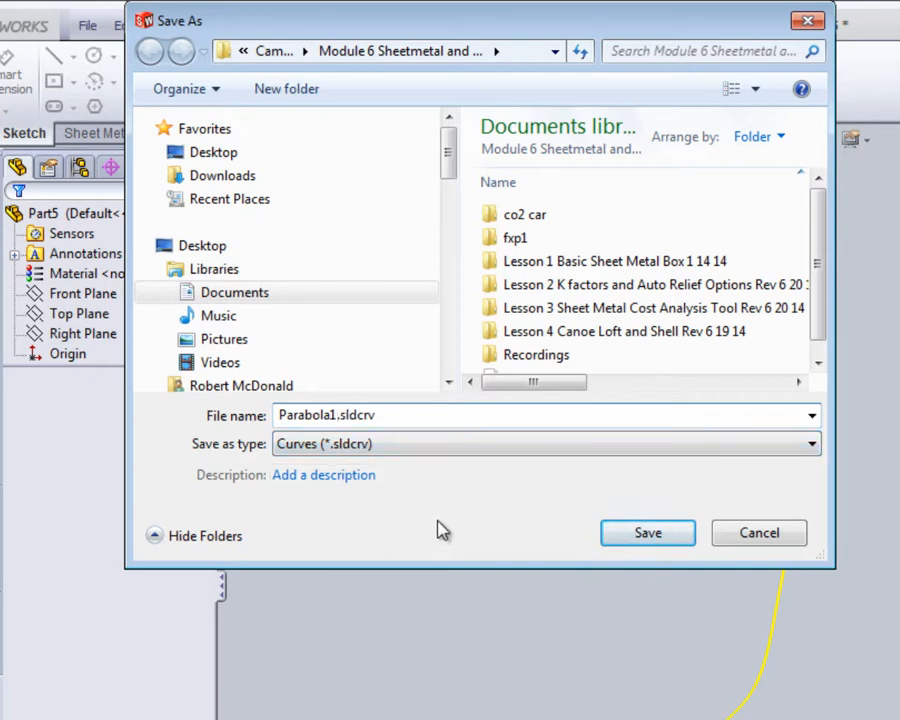
pyautogui.click(652, 537)
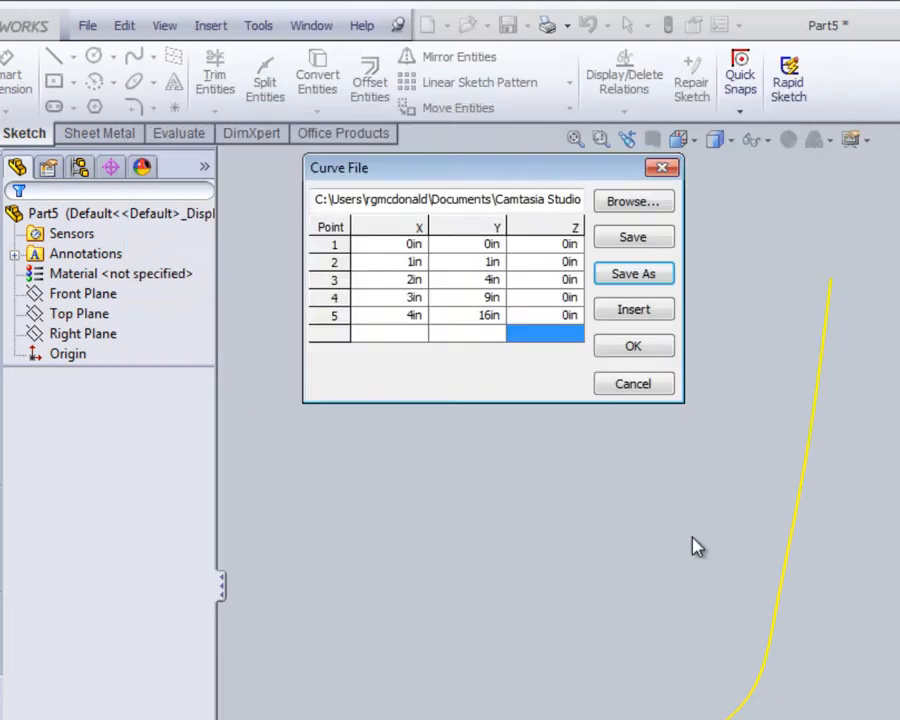
pyautogui.click(642, 347)
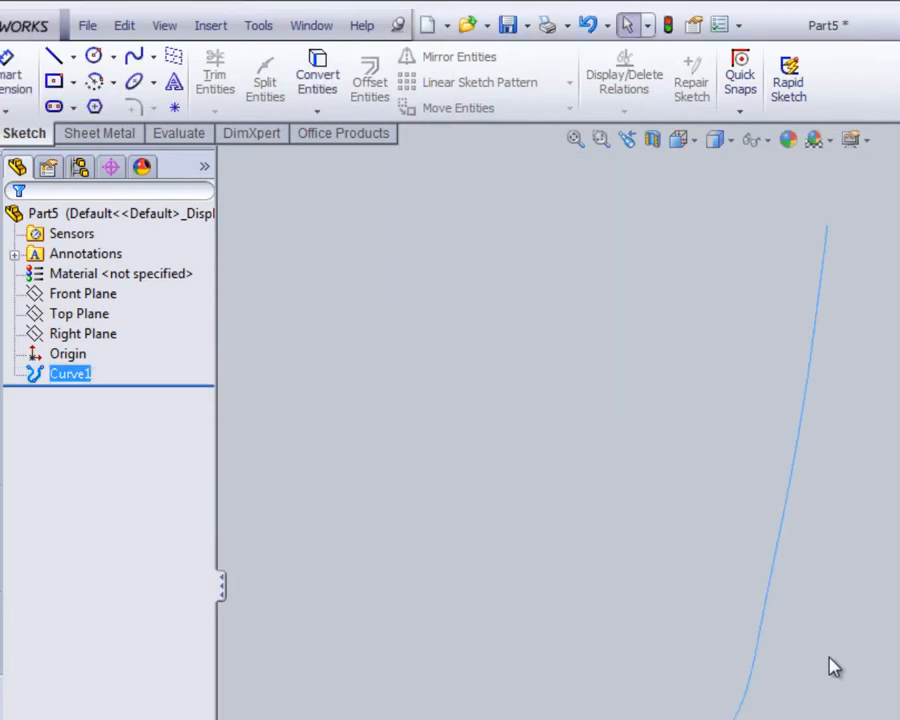
# Open a sketch on the Front Plane and display the sketch grid behind the parabola curve
pyautogui.click(83, 296)
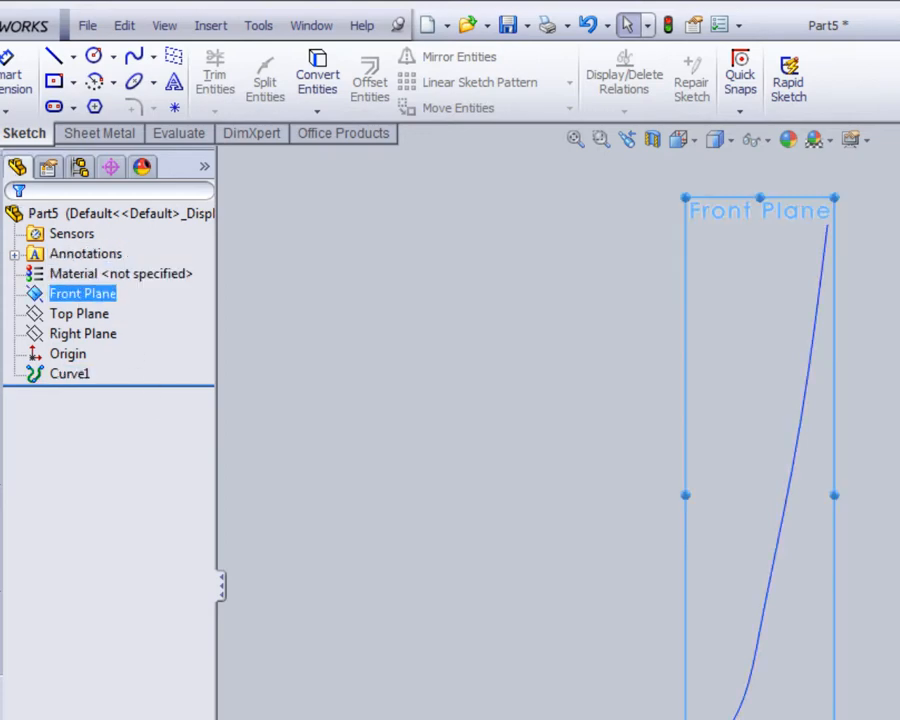
pyautogui.click(0, 72)
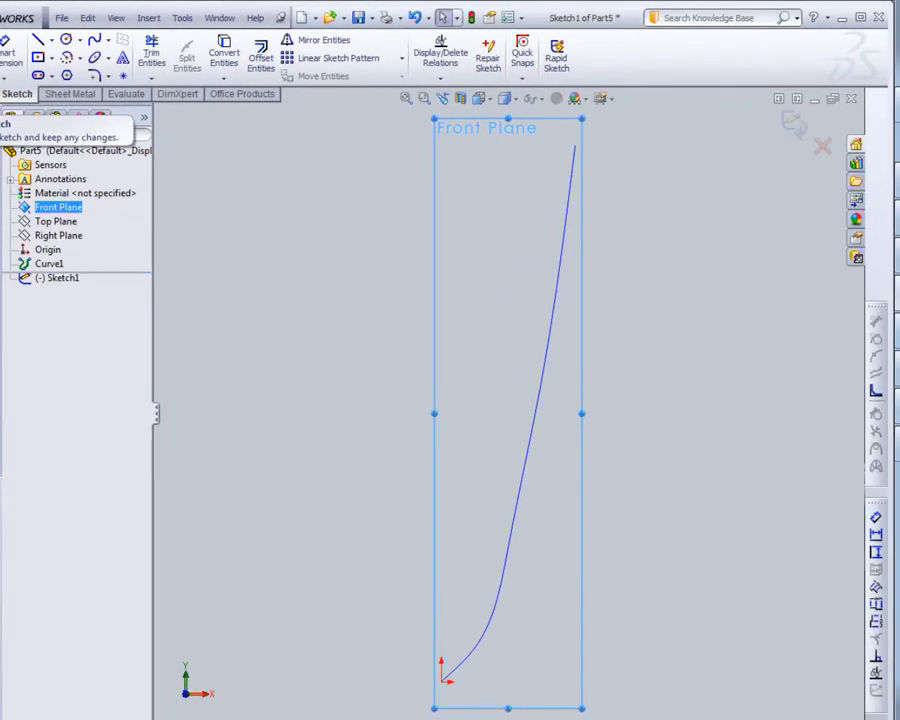
pyautogui.click(117, 18)
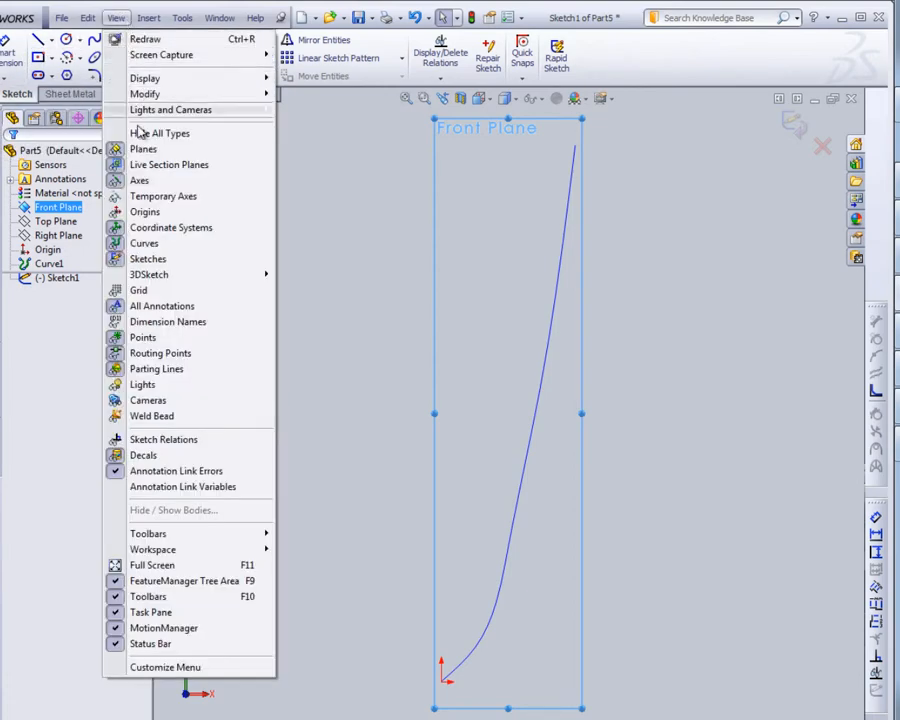
pyautogui.click(143, 291)
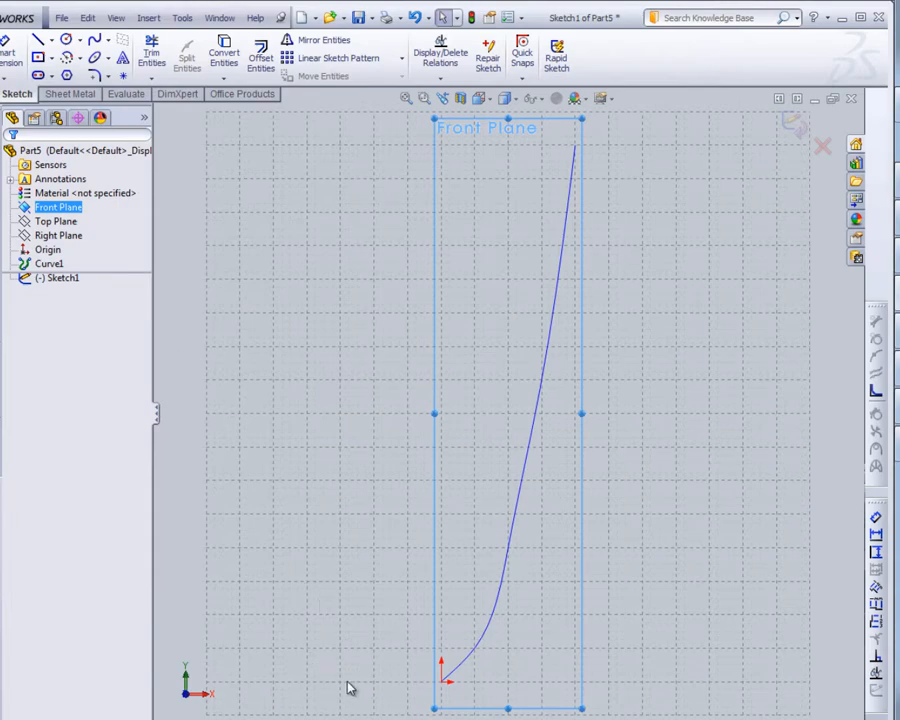
# Examine how the parabola curve crosses the sketch grid from the origin to its far end, and exit the sketch
pyautogui.scroll(2, 450, 653)
pyautogui.scroll(-6, 428, 659)
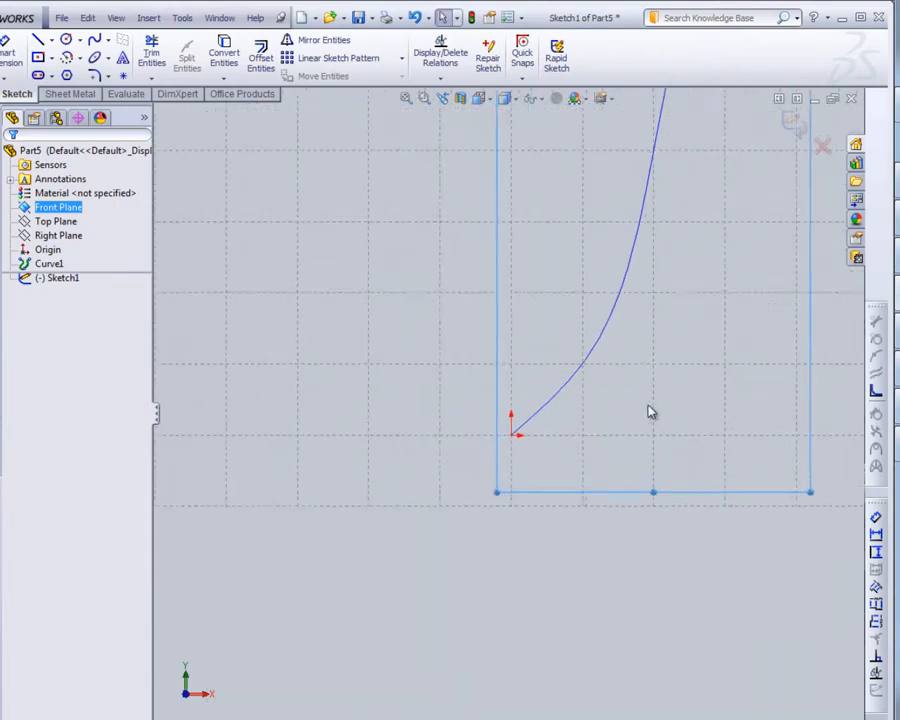
pyautogui.scroll(-3, 578, 458)
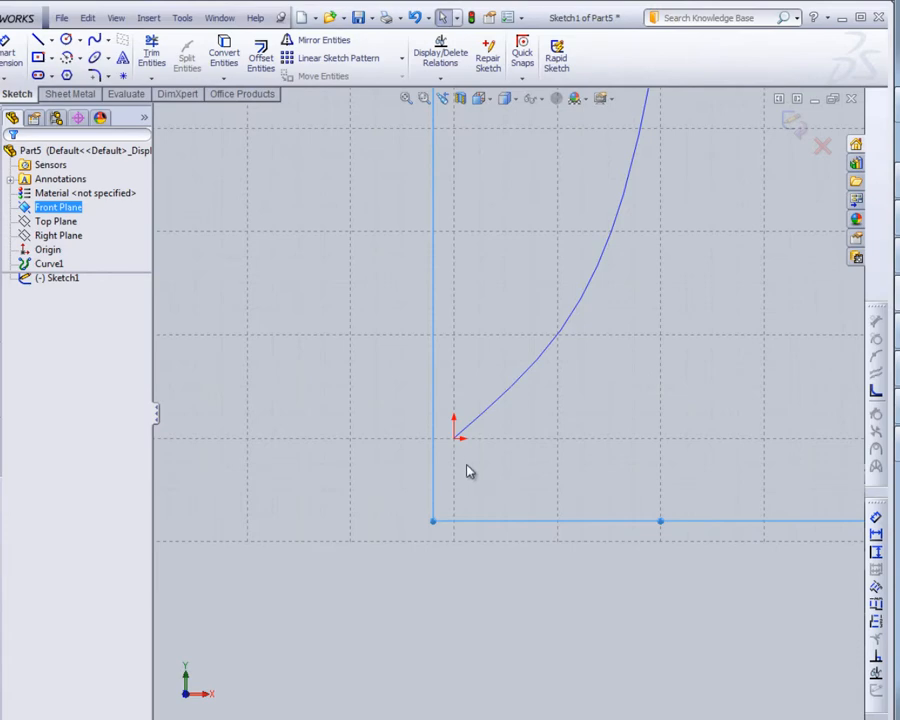
pyautogui.click(558, 338)
pyautogui.scroll(2, 660, 138)
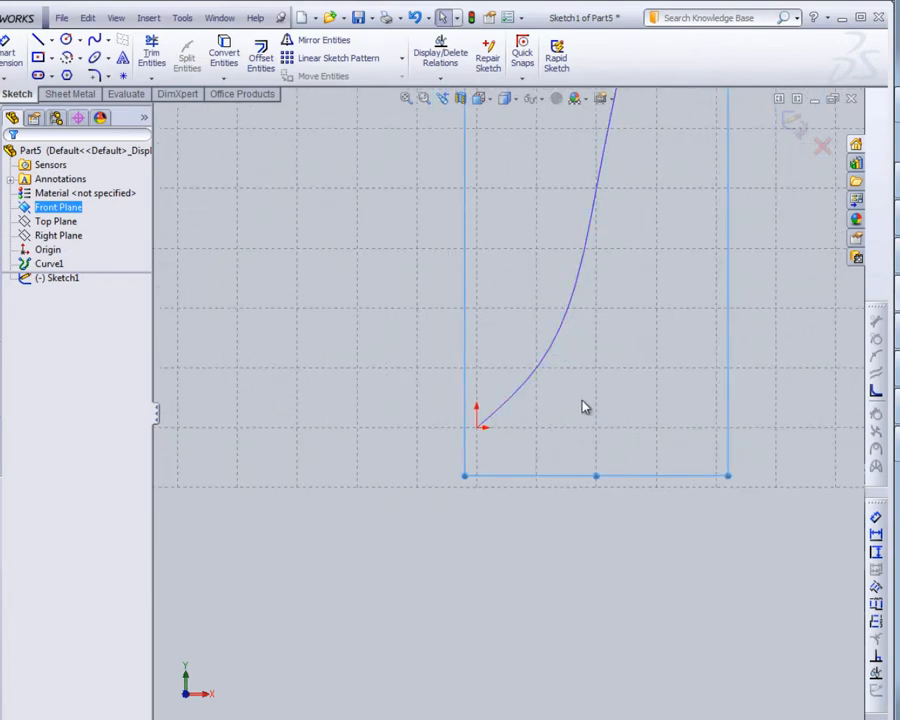
pyautogui.scroll(5, 577, 472)
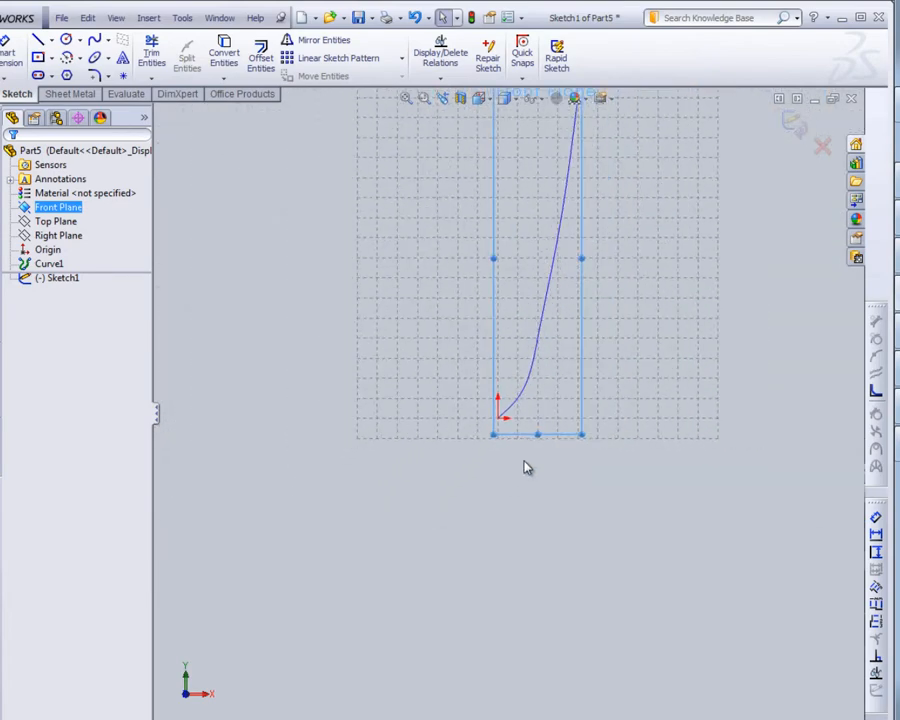
pyautogui.scroll(-2, 669, 105)
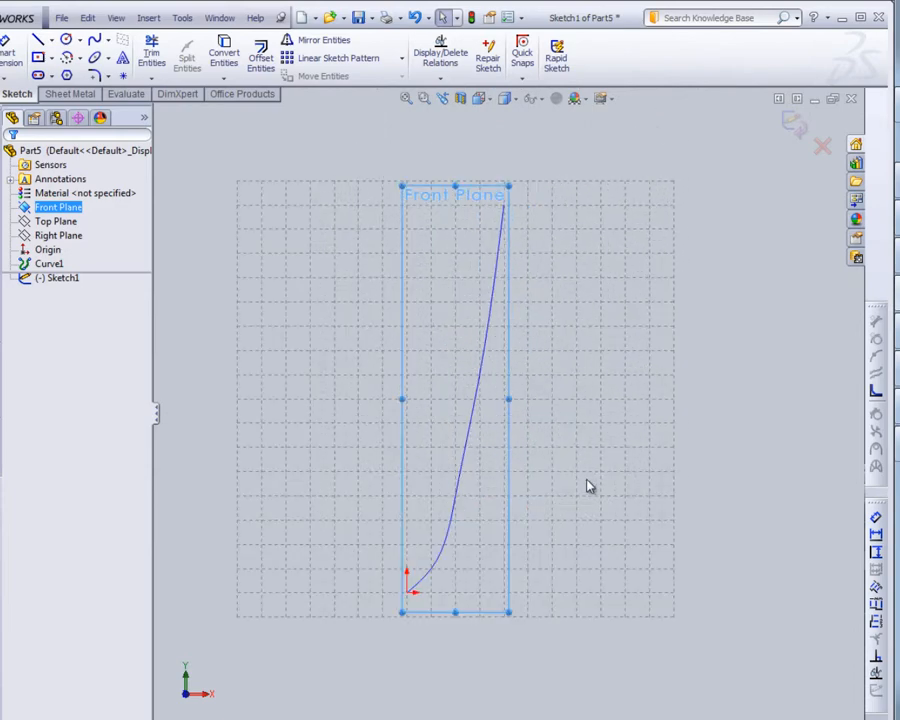
pyautogui.scroll(-1, 572, 510)
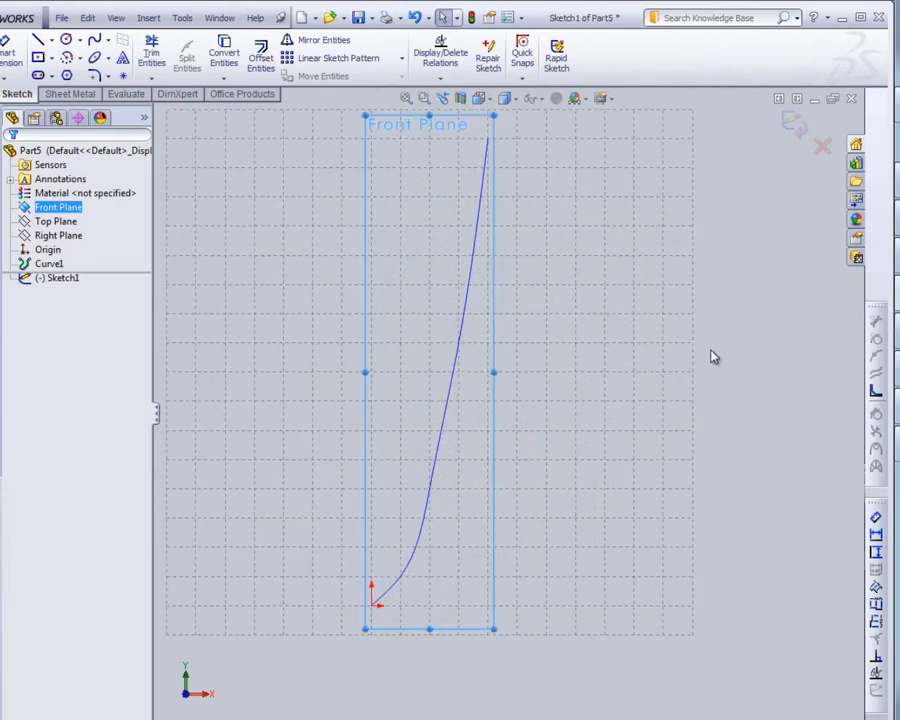
pyautogui.click(790, 127)
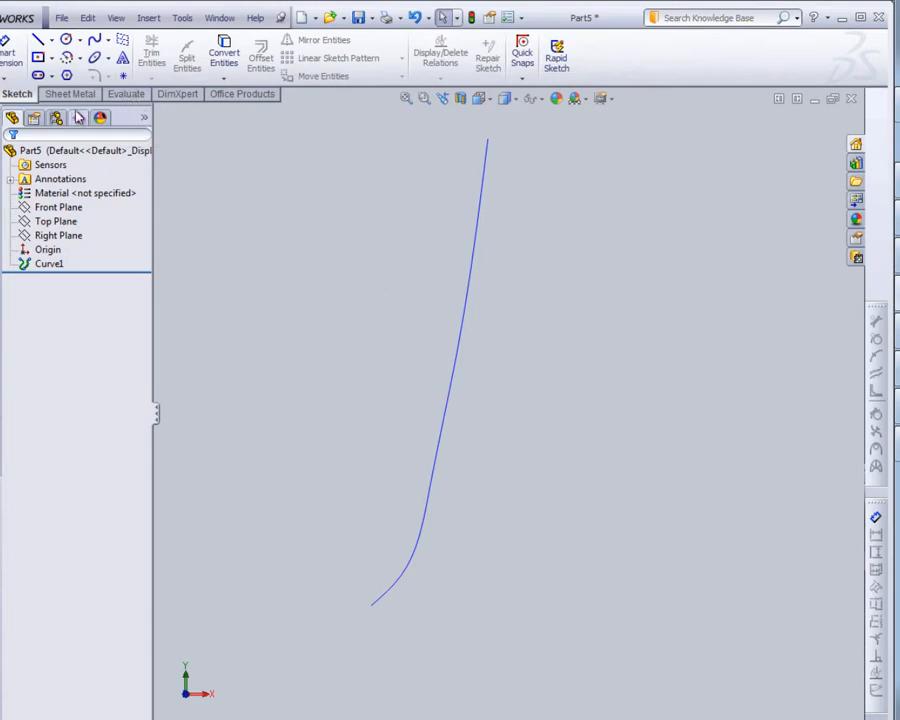
# Open a new sketch on the Front Plane and place a sketch point on the curve near X 2, Y 4
pyautogui.click(58, 207)
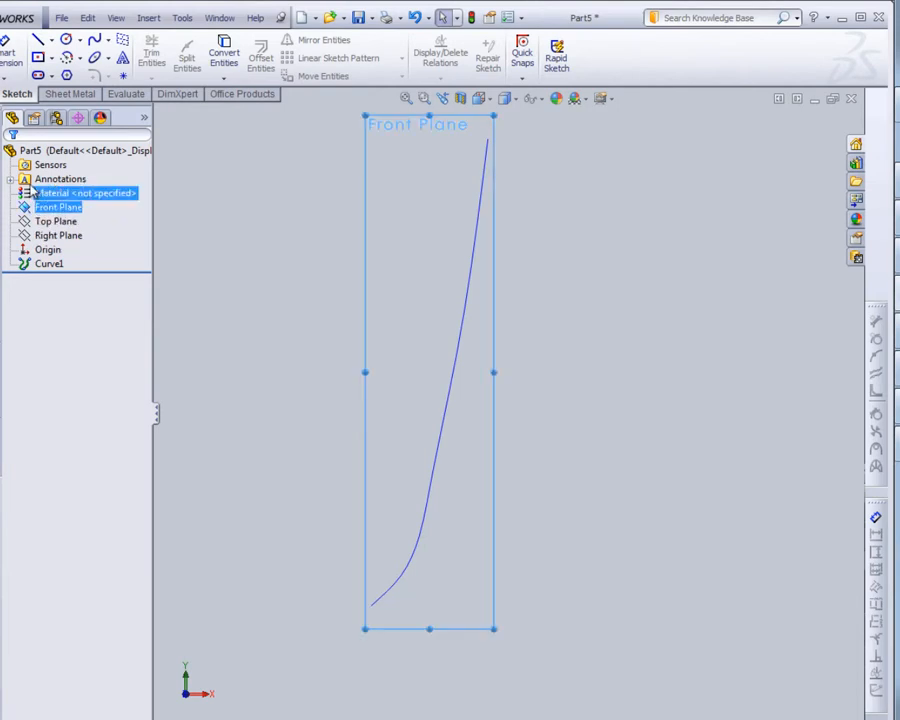
pyautogui.click(2, 52)
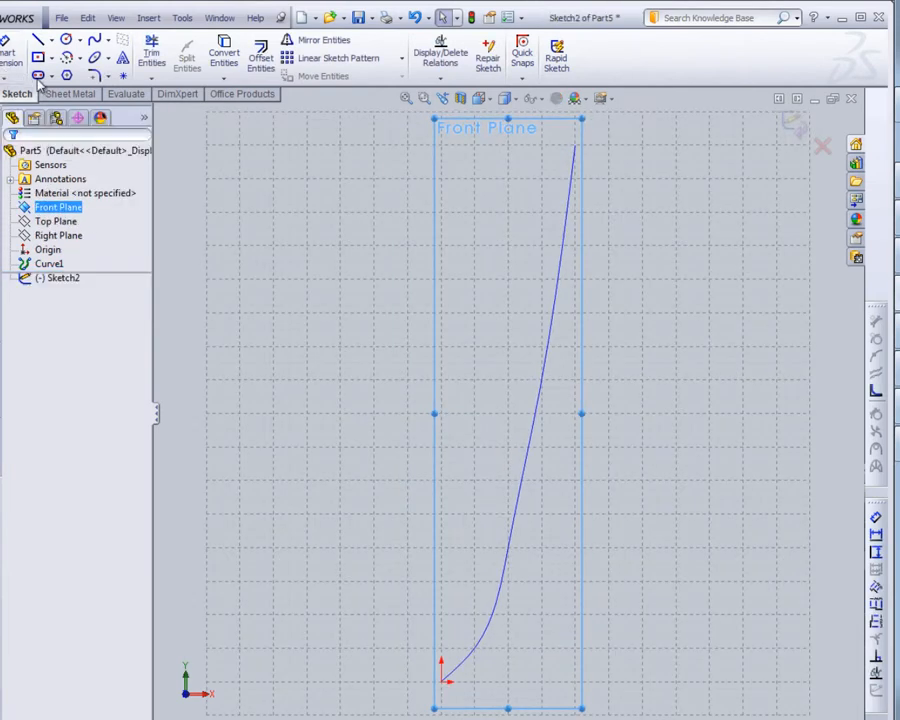
pyautogui.click(122, 75)
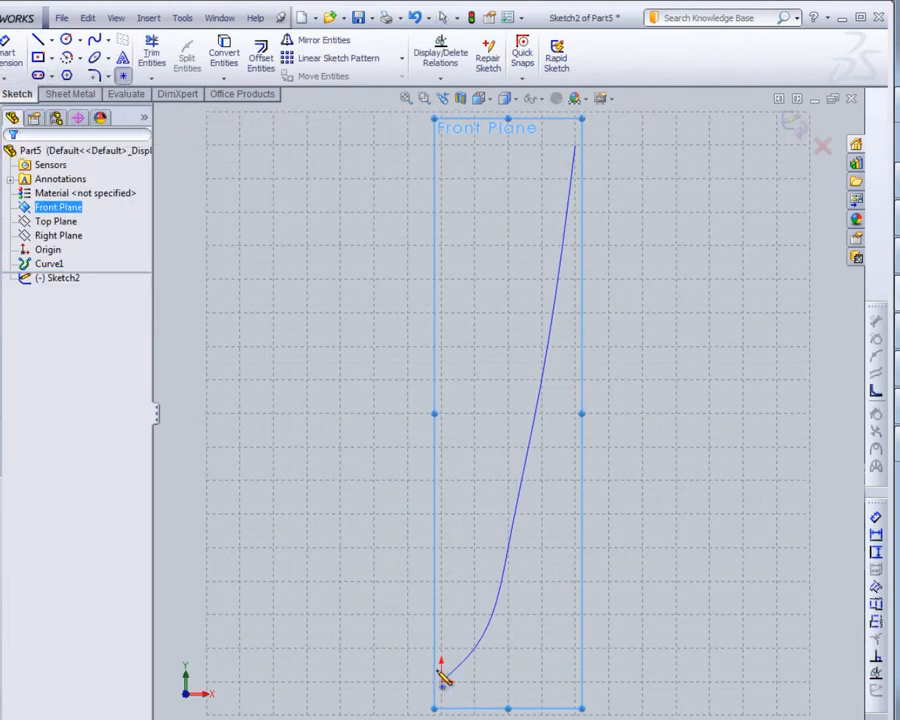
pyautogui.click(508, 550)
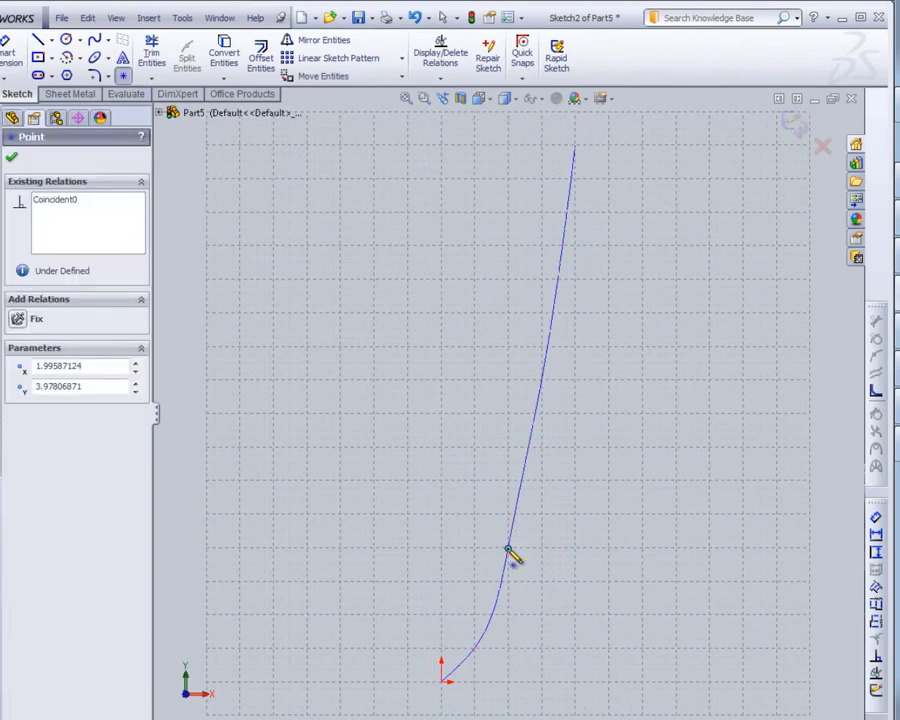
# Try to set the point's coordinates to X 2 and Y 4 while it is still coincident with the curve
pyautogui.doubleClick(95, 366)
pyautogui.write('2')
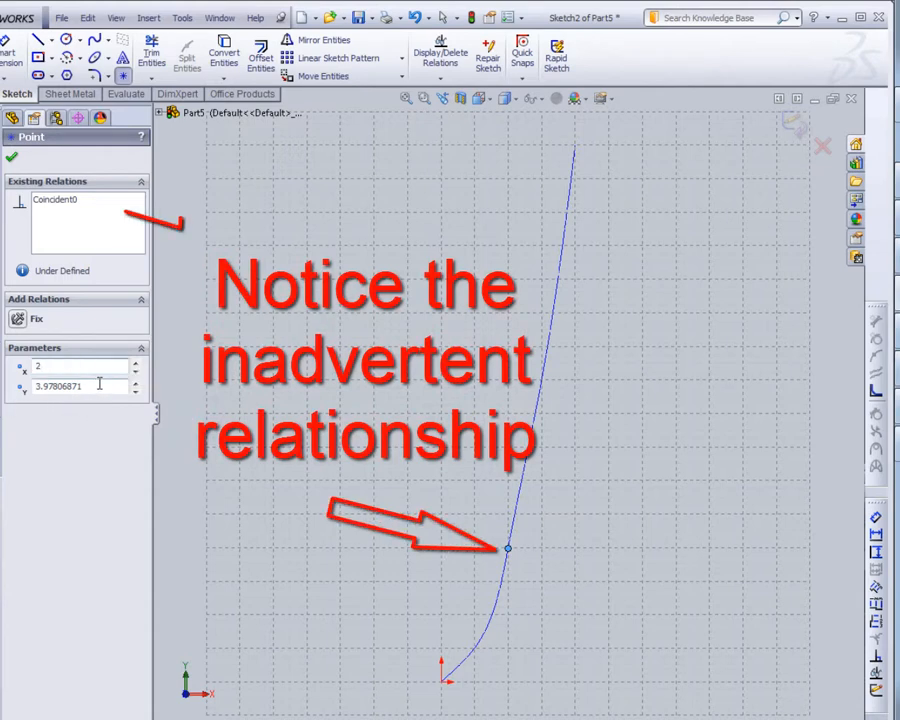
pyautogui.doubleClick(99, 383)
pyautogui.write('4')
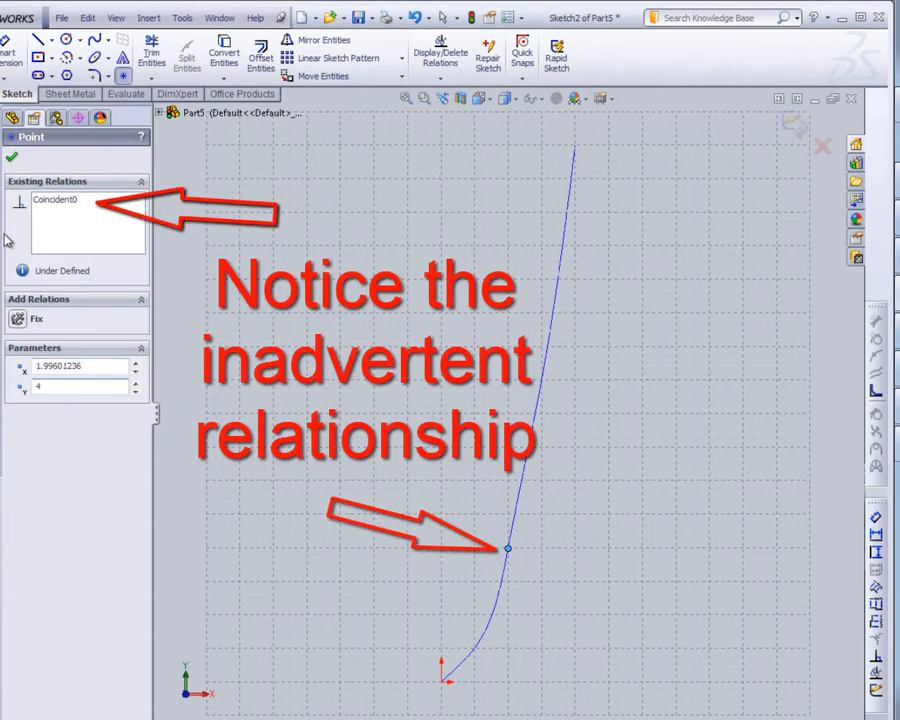
pyautogui.click(95, 366)
# Delete the point's coincident relation and set its coordinates to X 2 and Y 4
pyautogui.rightClick(60, 200)
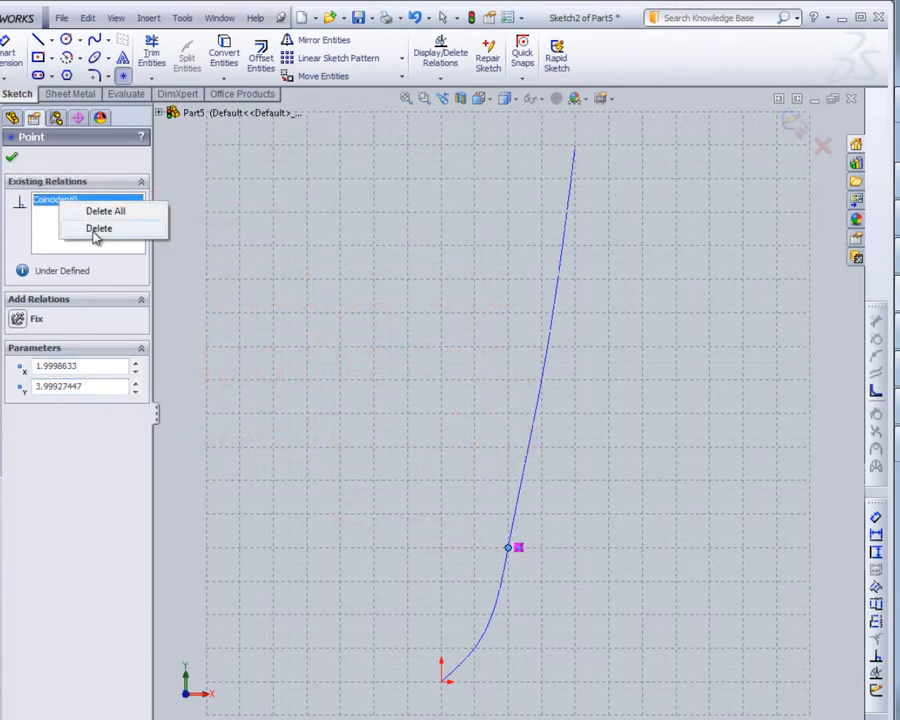
pyautogui.click(97, 230)
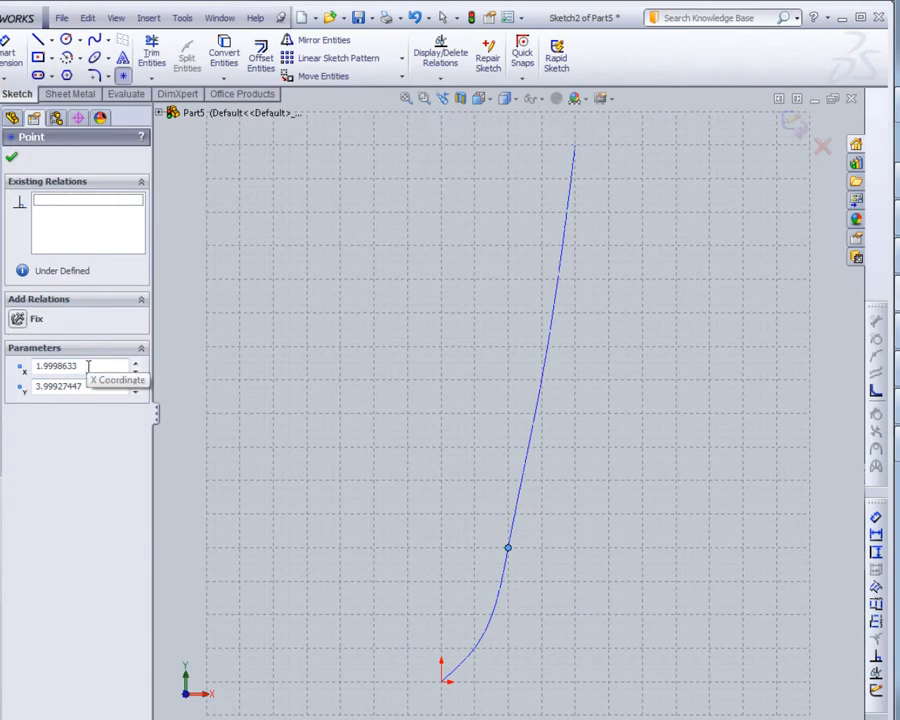
pyautogui.doubleClick(88, 366)
pyautogui.write('2')
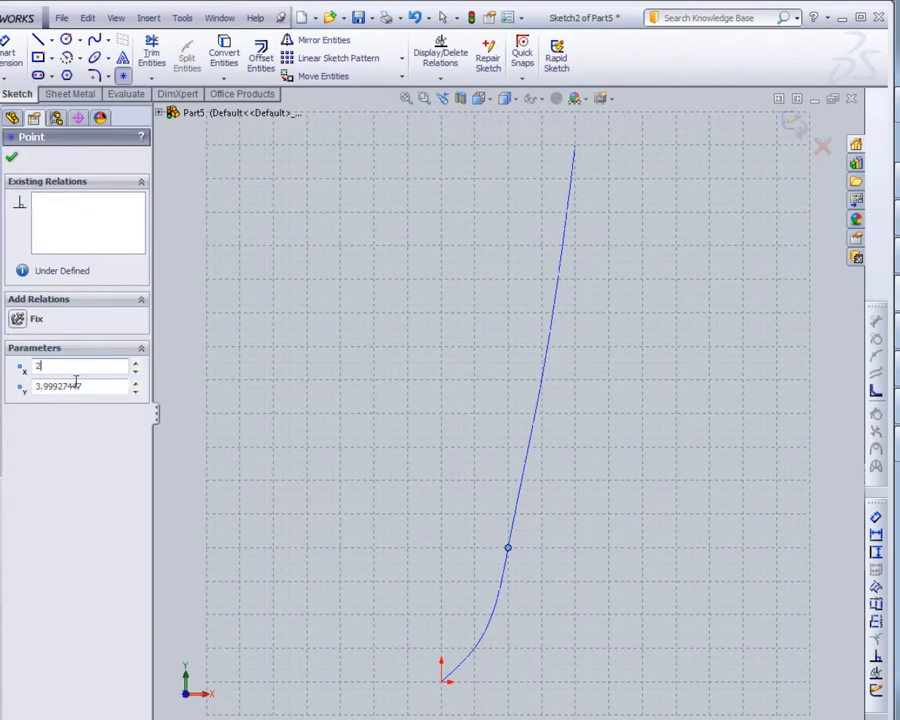
pyautogui.press('Tab')
pyautogui.write('4')
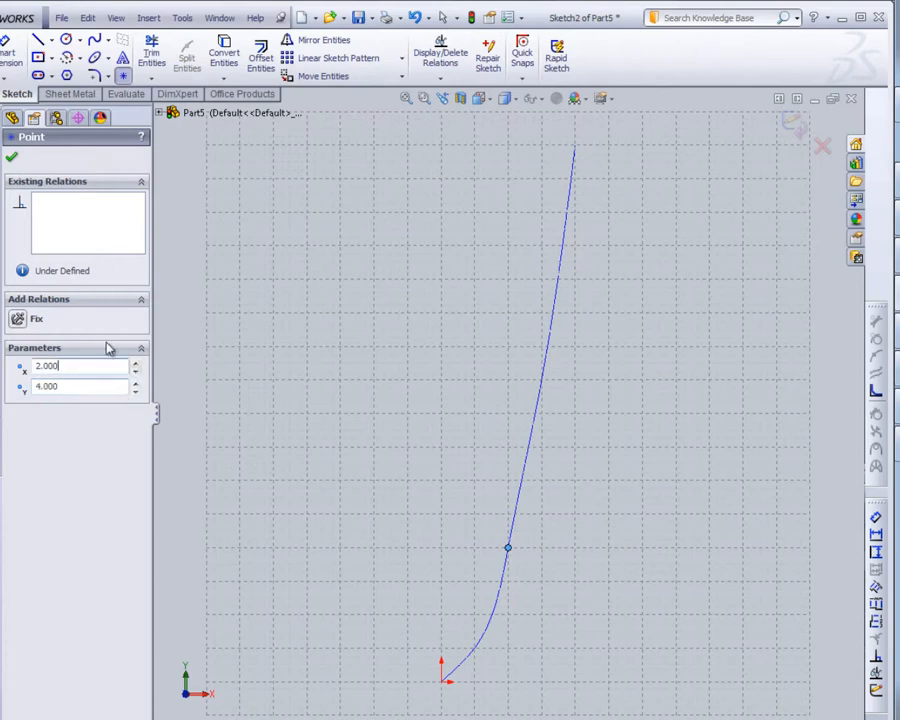
pyautogui.click(12, 156)
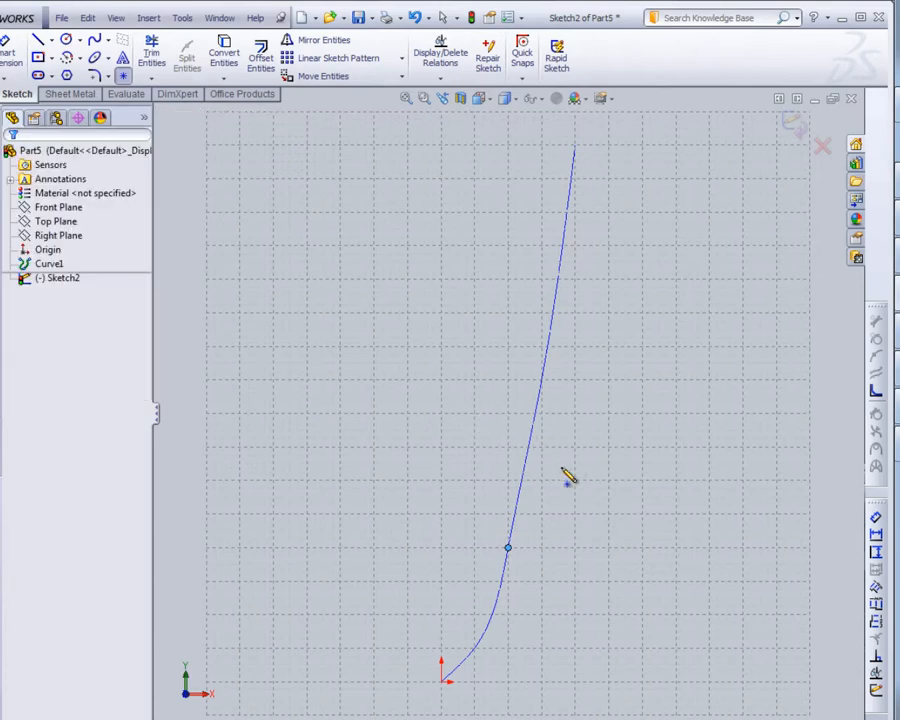
# Place two sketch points just beside the curve, near Y 9 and near its upper end, and set the upper one to X 4, Y 16
pyautogui.click(563, 378)
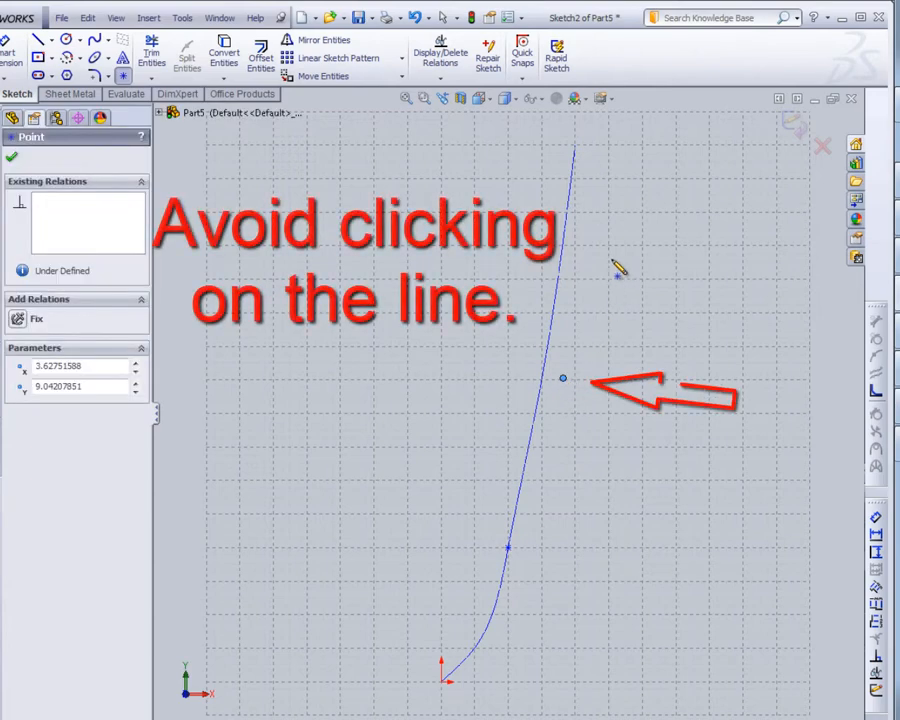
pyautogui.click(591, 148)
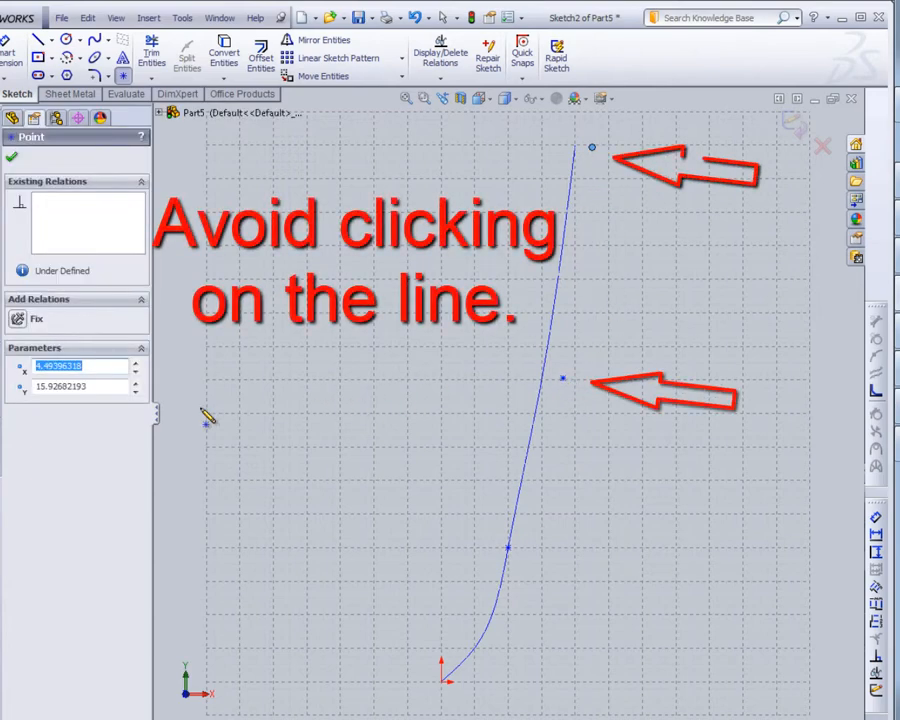
pyautogui.write('4')
pyautogui.press('Return')
pyautogui.click(110, 386)
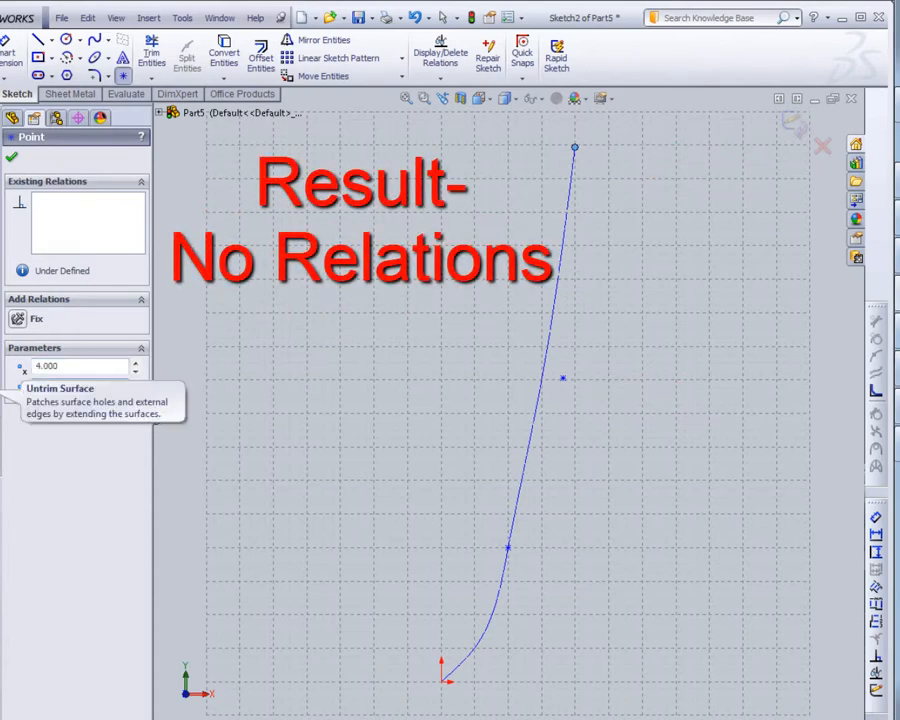
pyautogui.write('16')
pyautogui.press('Return')
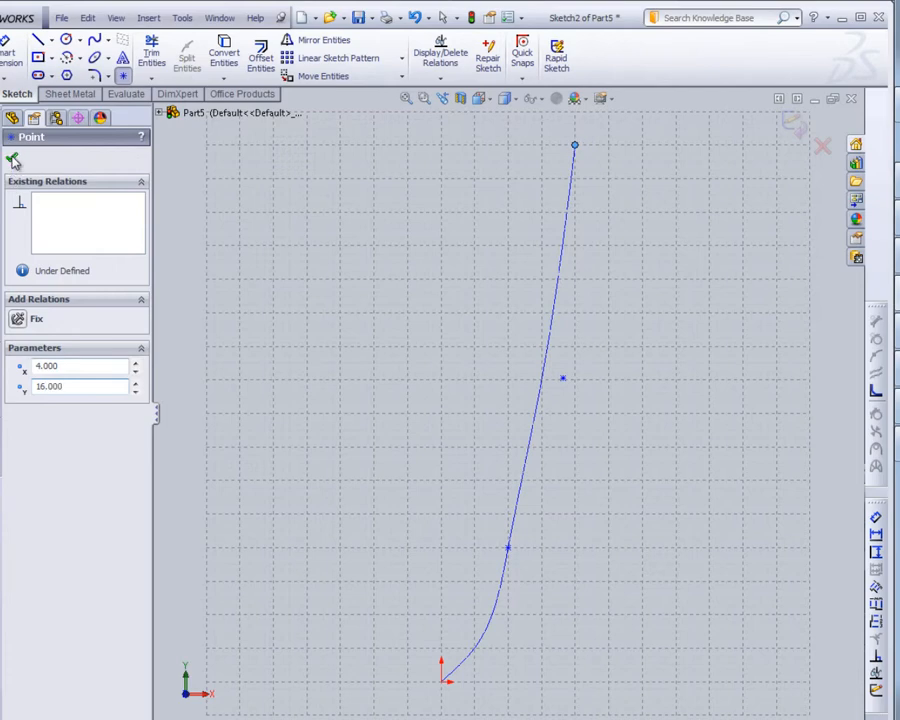
pyautogui.click(13, 161)
# Draw a spline from the origin through the four sketch points, ending at the point at X 4, Y 16
pyautogui.press('f')
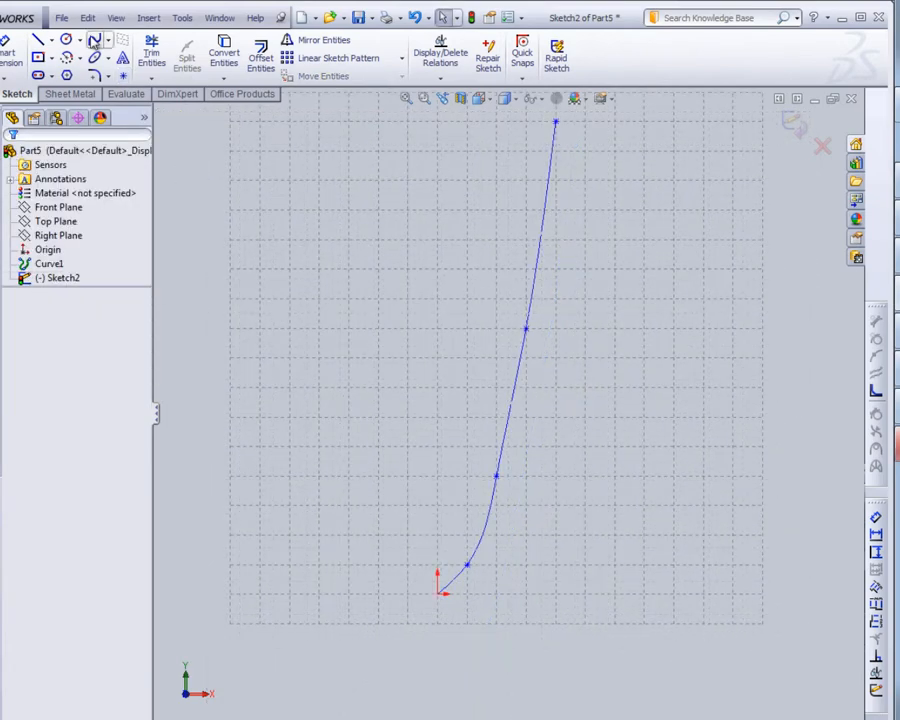
pyautogui.click(94, 40)
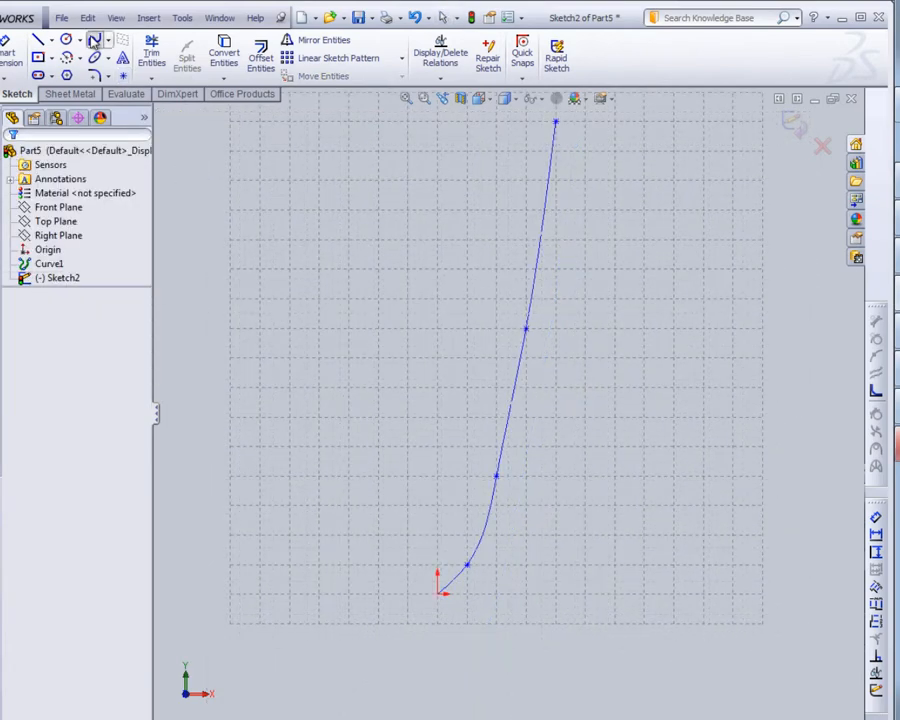
pyautogui.click(438, 594)
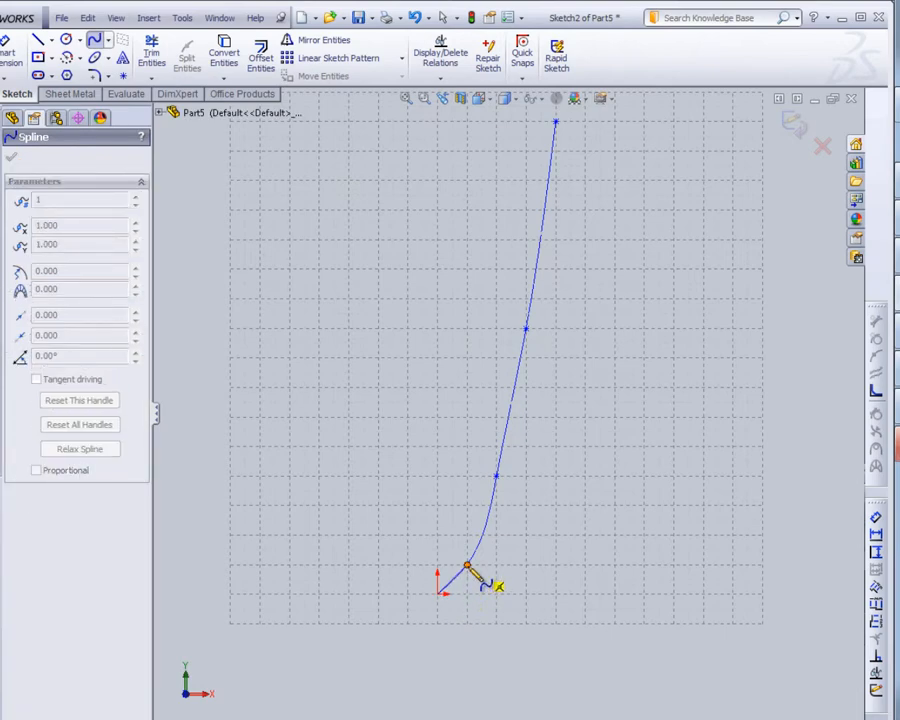
pyautogui.click(496, 477)
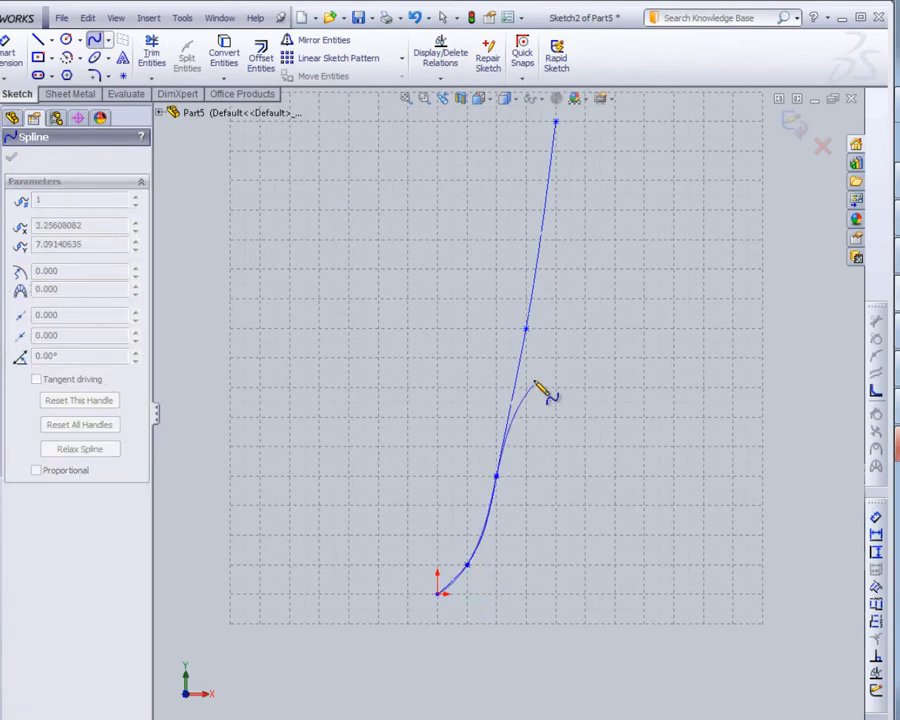
pyautogui.click(526, 328)
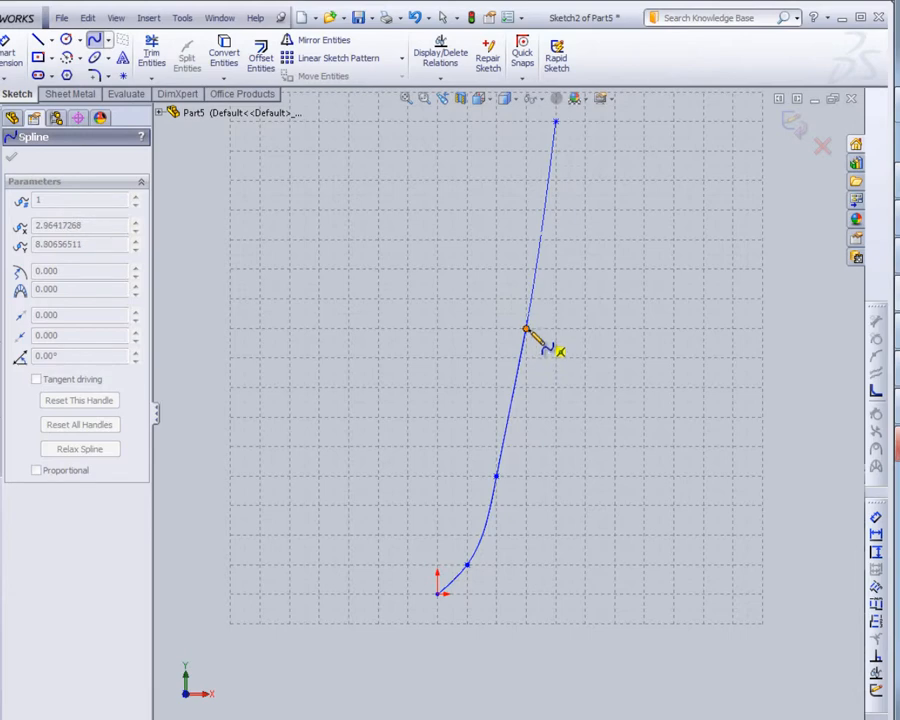
pyautogui.click(556, 122)
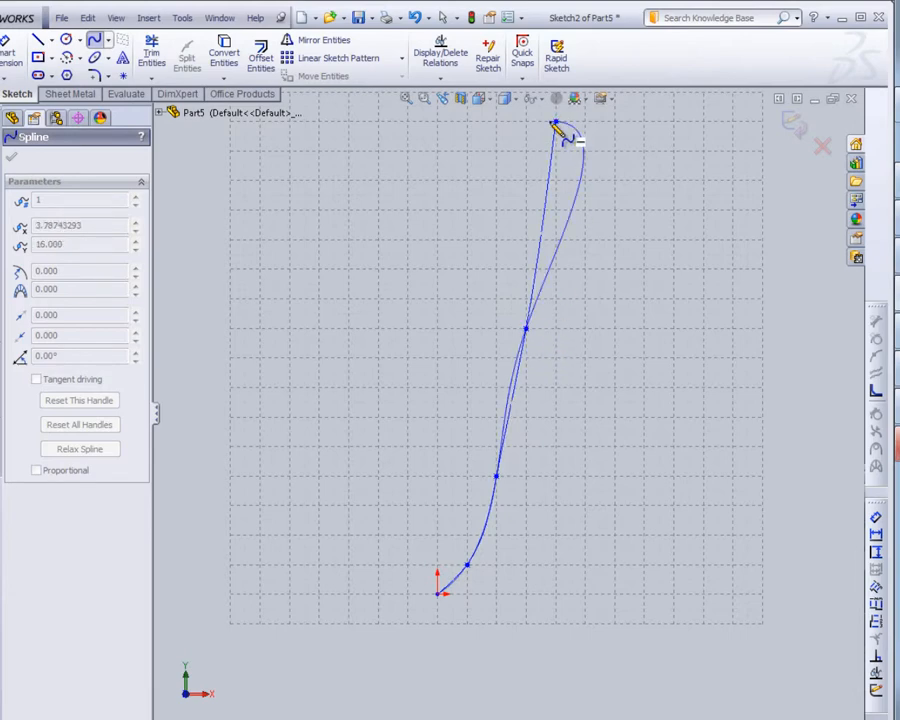
pyautogui.rightClick(447, 217)
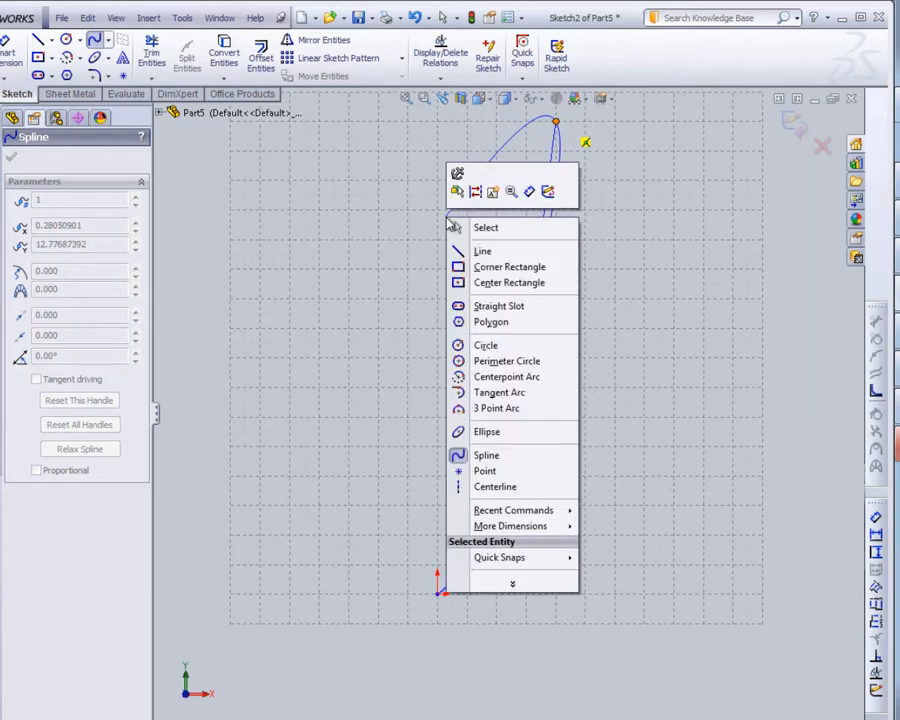
pyautogui.click(505, 584)
pyautogui.click(490, 584)
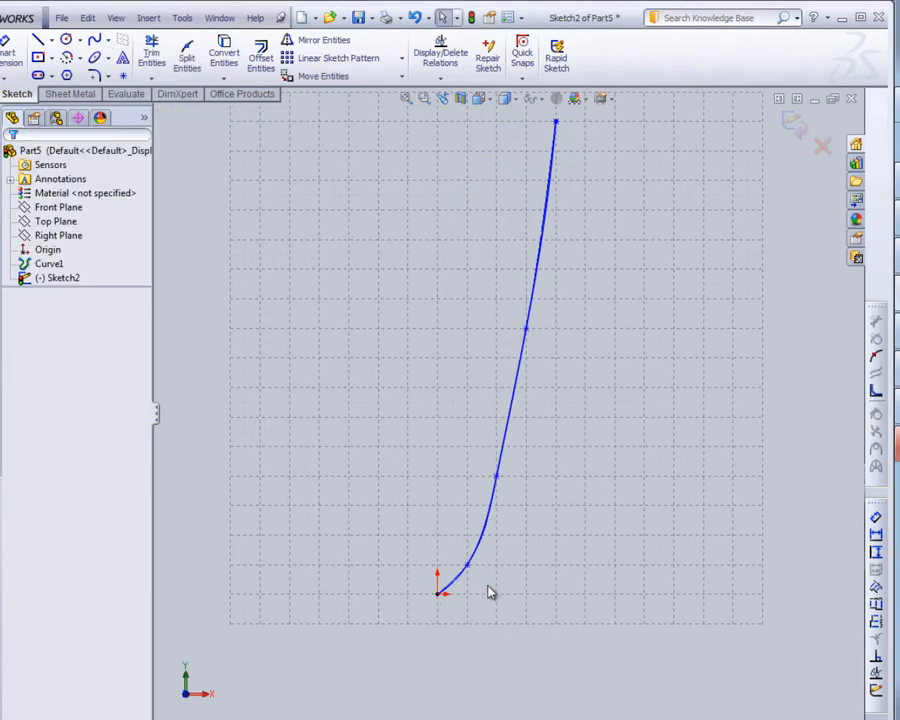
# Compare the sketched spline with the XYZ curve closely, between the origin and the upper sketch points
pyautogui.scroll(-1, 502, 564)
pyautogui.scroll(-4, 505, 565)
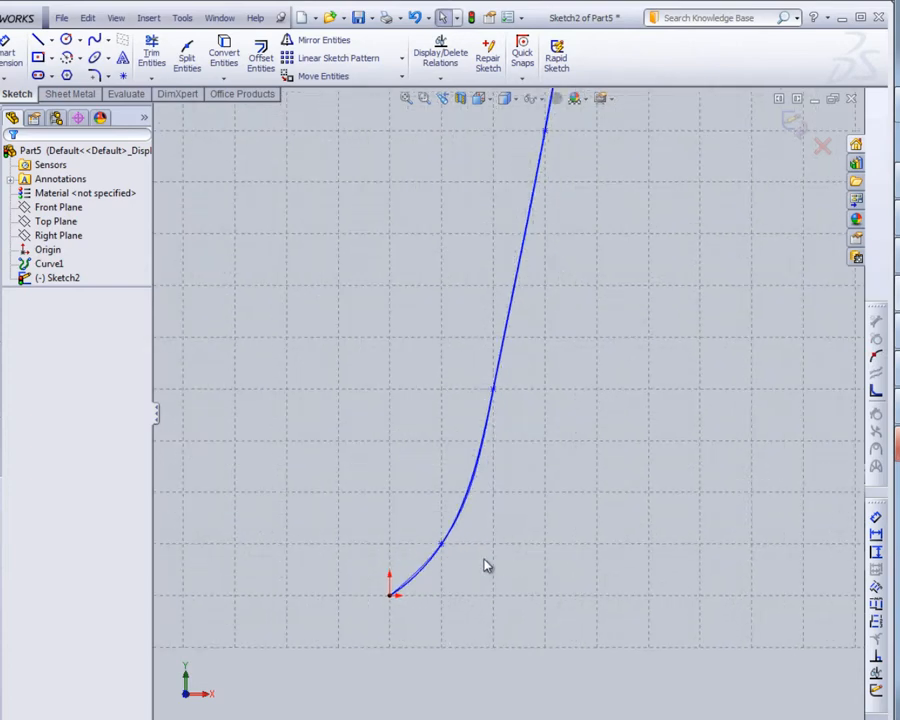
pyautogui.scroll(-4, 416, 585)
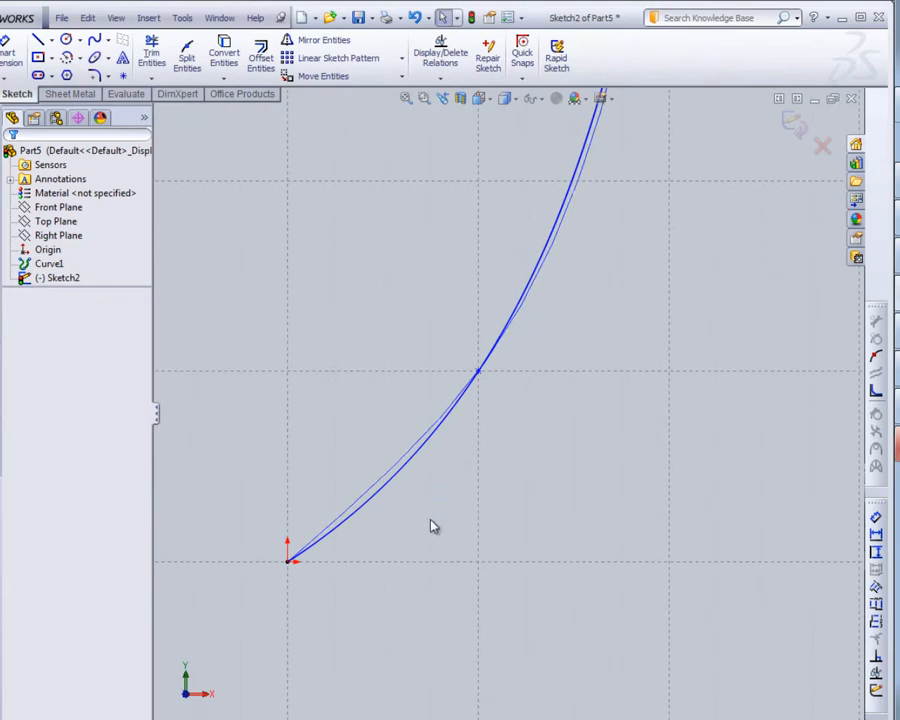
pyautogui.scroll(3, 490, 522)
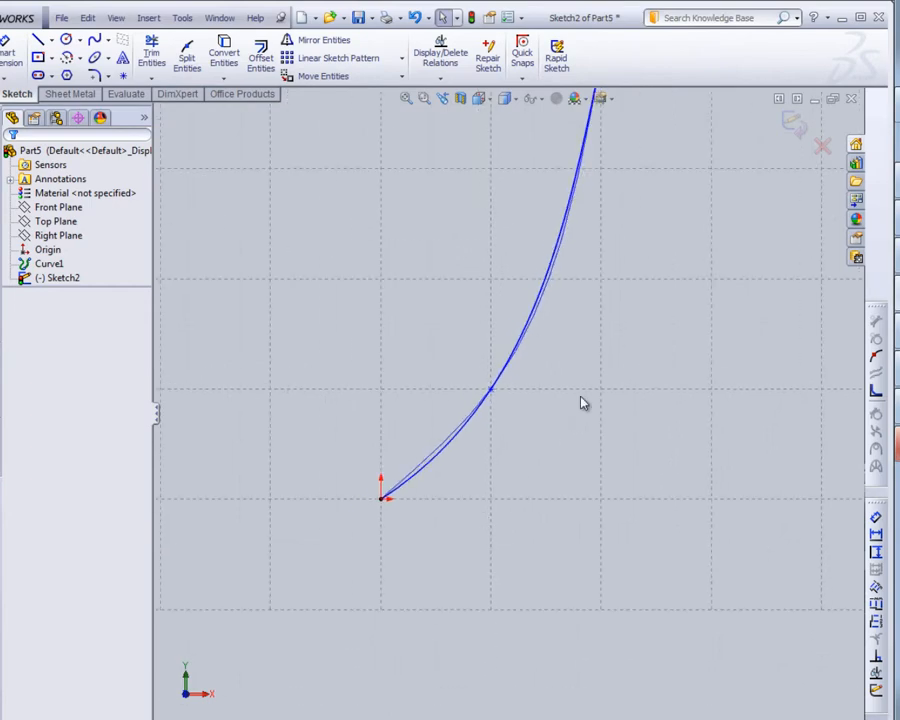
pyautogui.scroll(5, 583, 403)
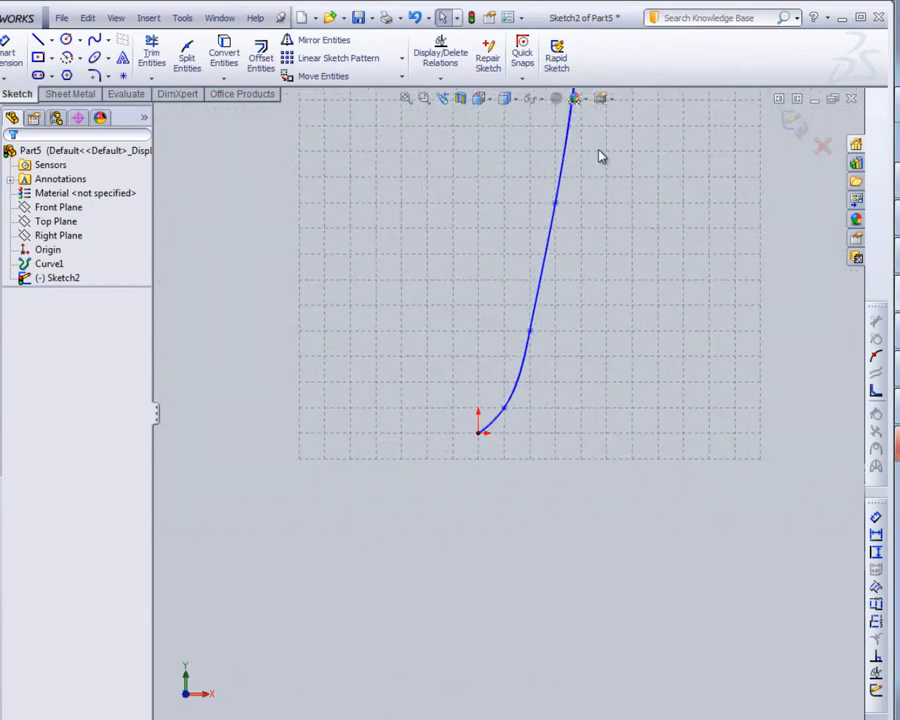
pyautogui.scroll(-8, 601, 156)
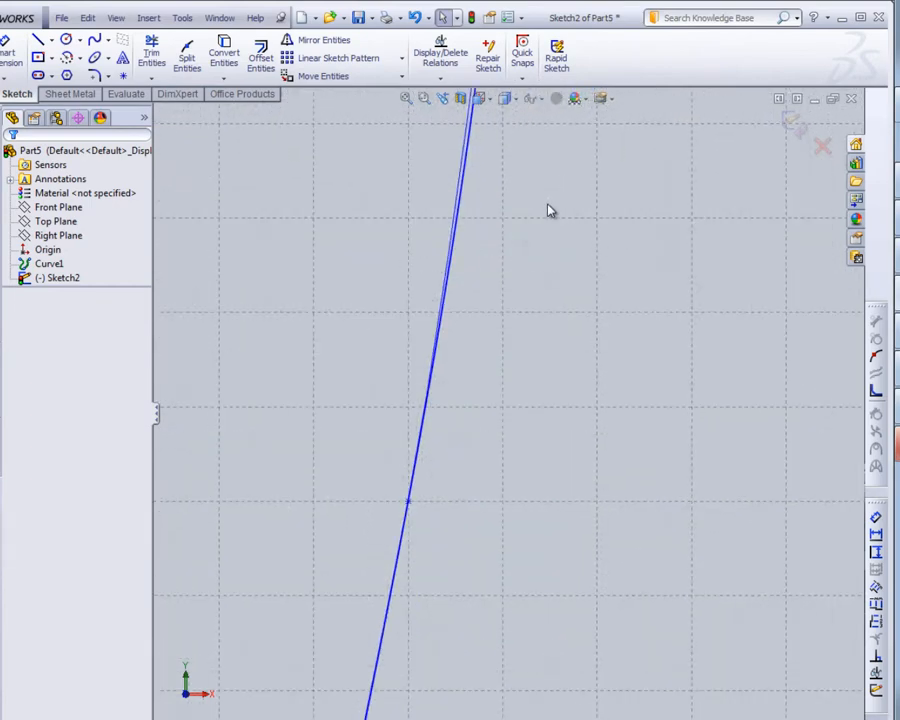
# Compare the sketched spline with the XYZ curve along the upper part, up to their shared end point
pyautogui.scroll(3, 510, 250)
pyautogui.scroll(3, 532, 203)
pyautogui.scroll(-6, 506, 271)
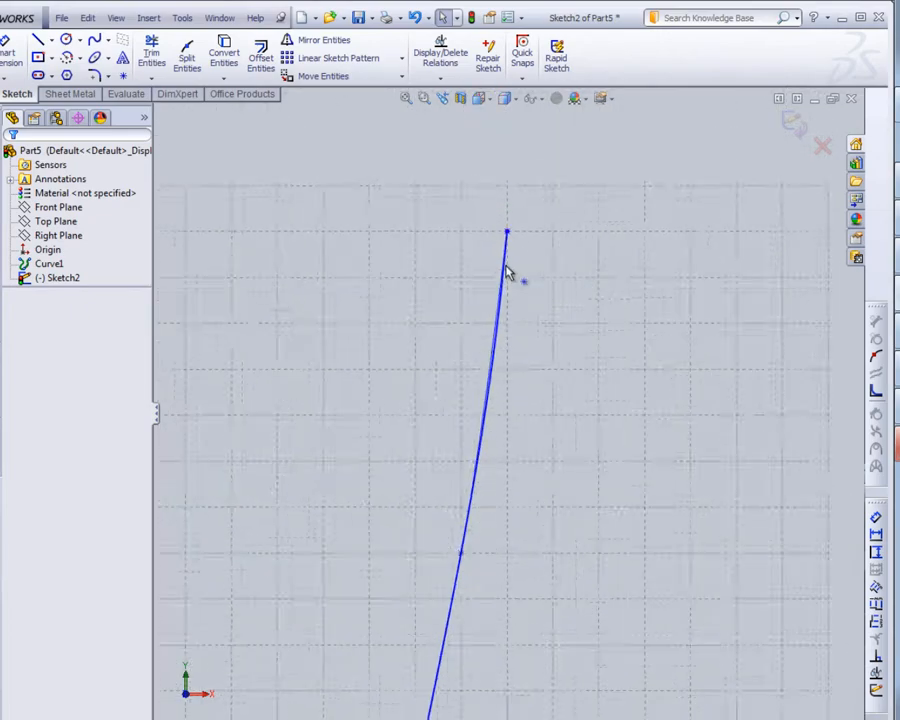
pyautogui.scroll(6, 535, 316)
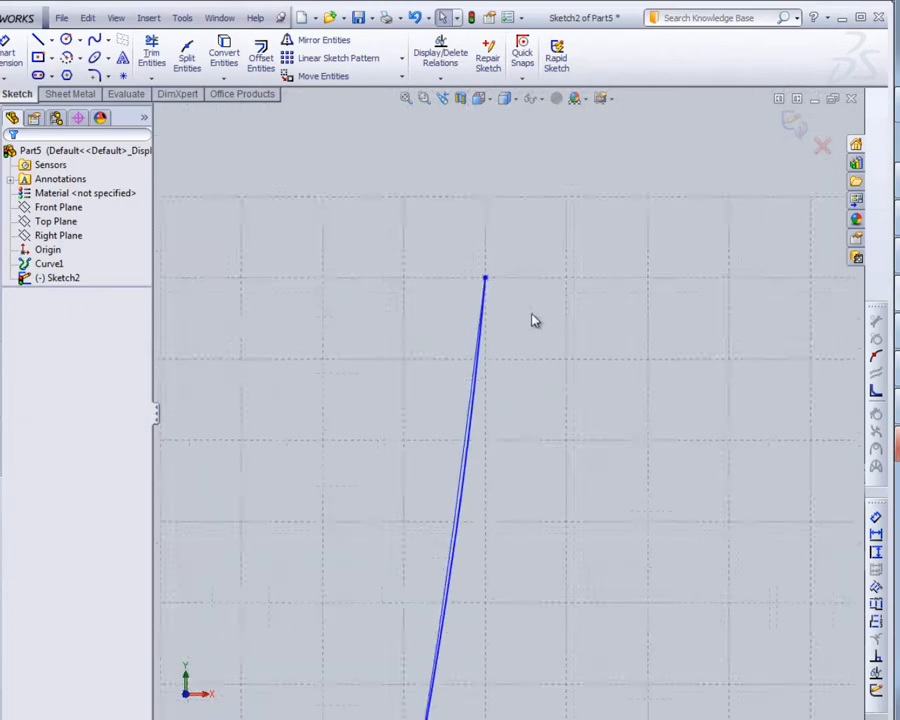
pyautogui.scroll(-2, 478, 695)
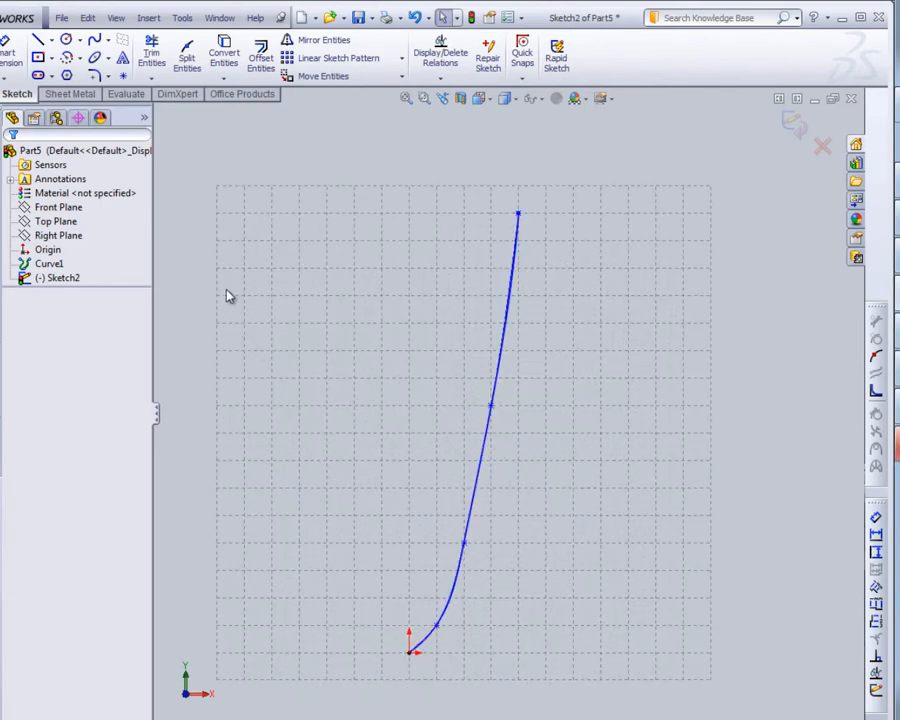
# Set up an explicit Equation Driven Curve with the equation x^2, from x1 = 0 to x2 = 4
pyautogui.click(88, 18)
pyautogui.click(180, 19)
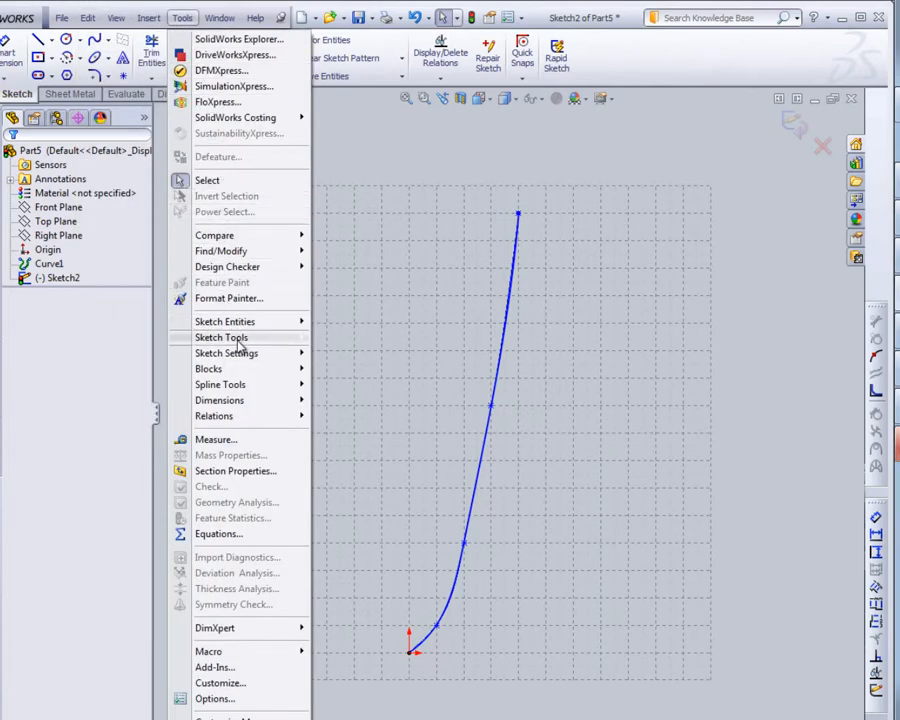
pyautogui.moveTo(268, 323)
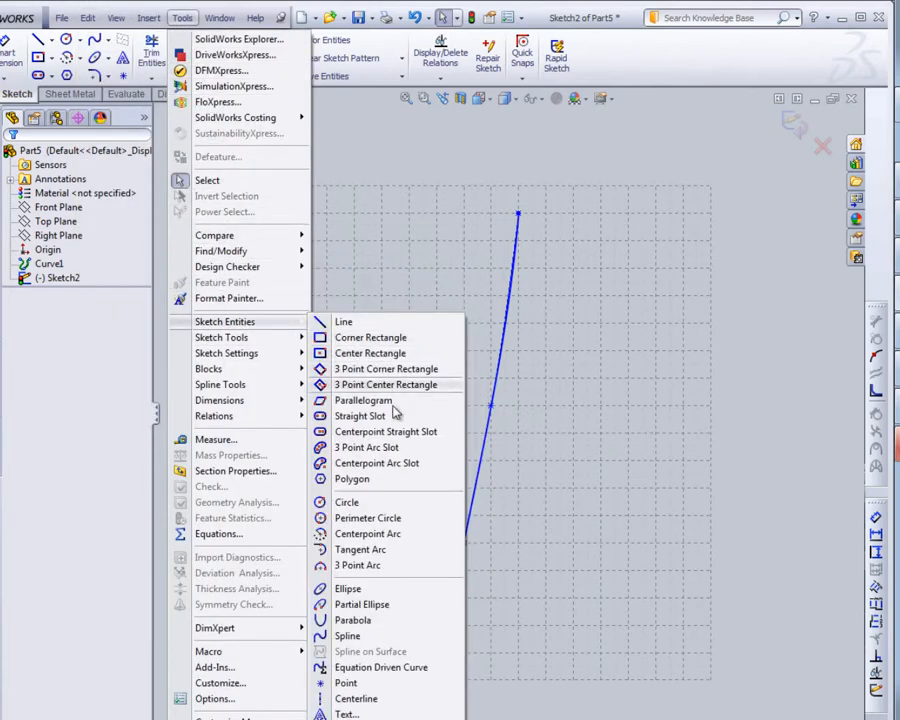
pyautogui.click(381, 667)
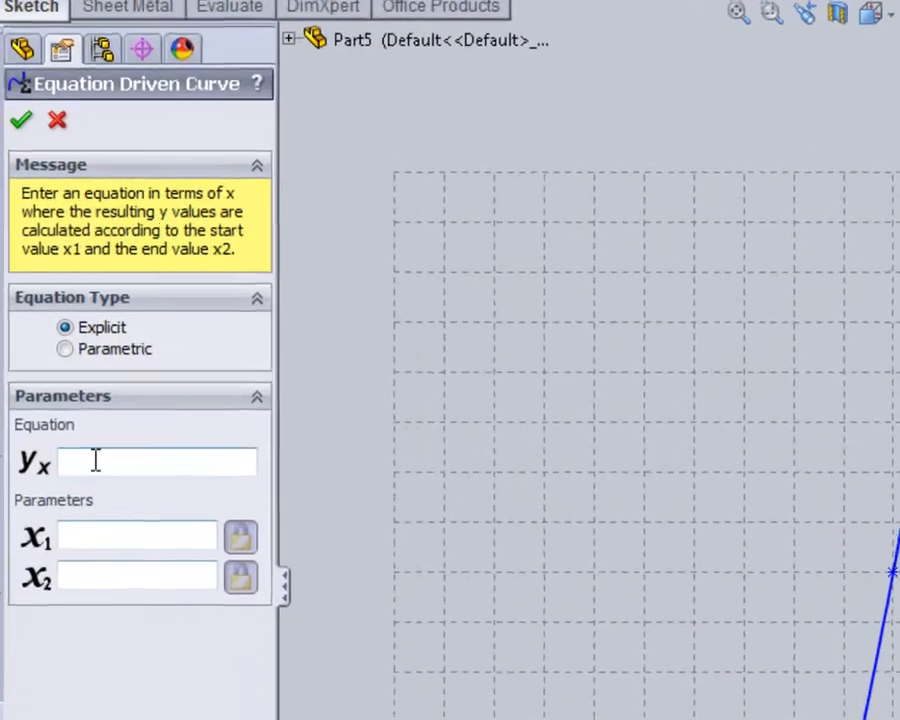
pyautogui.write('x')
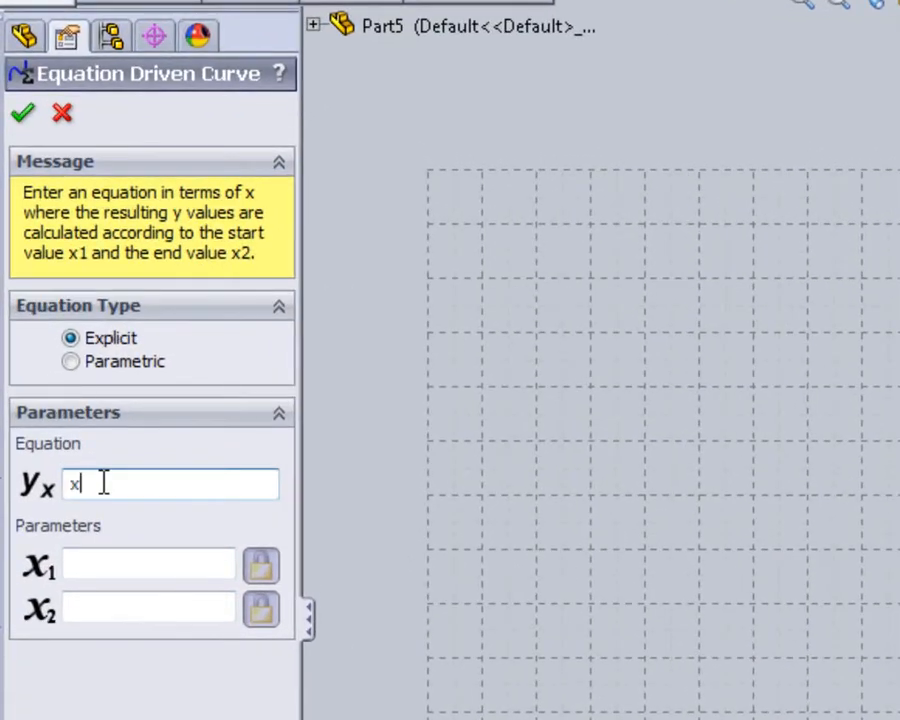
pyautogui.write('^2')
pyautogui.click(92, 566)
pyautogui.write('0')
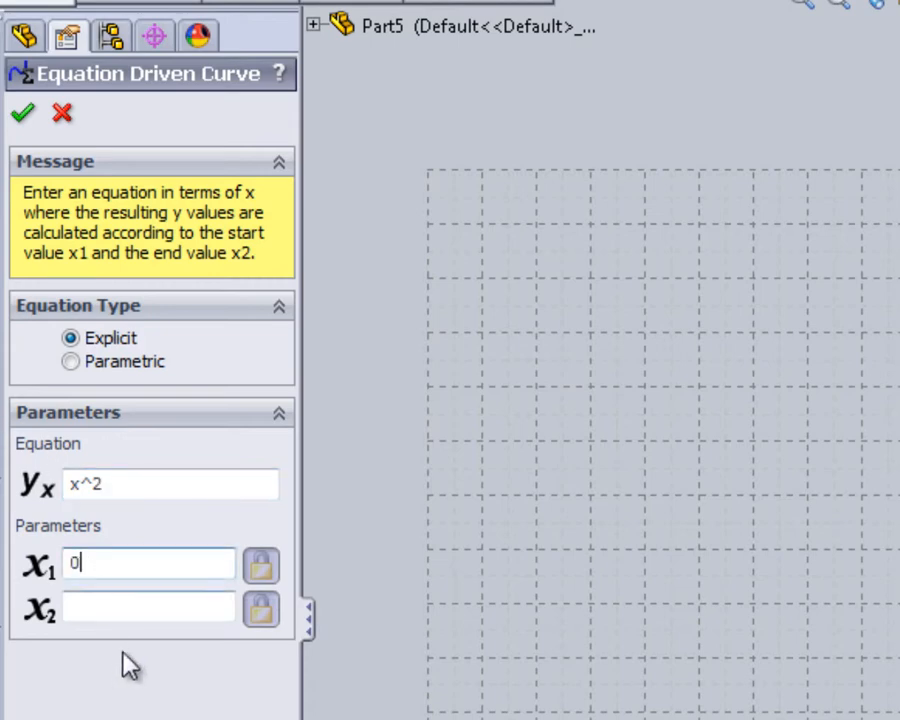
pyautogui.click(133, 606)
pyautogui.write('4')
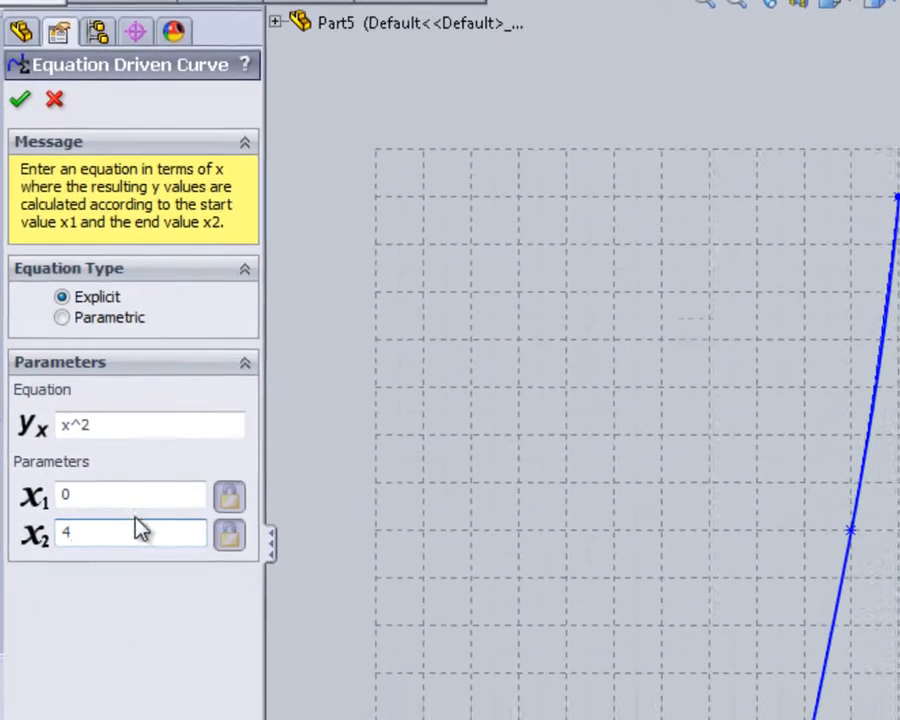
pyautogui.click(163, 563)
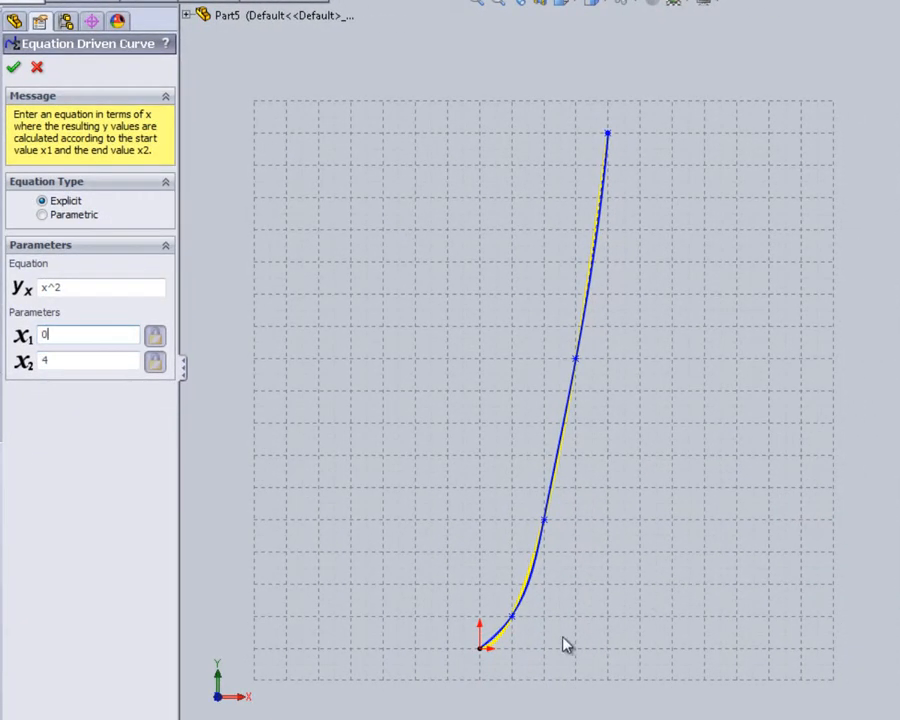
# Compare the equation curve preview with the spline and the XYZ curve, near the origin and up to the end point
pyautogui.scroll(-8, 530, 650)
pyautogui.scroll(-5, 482, 591)
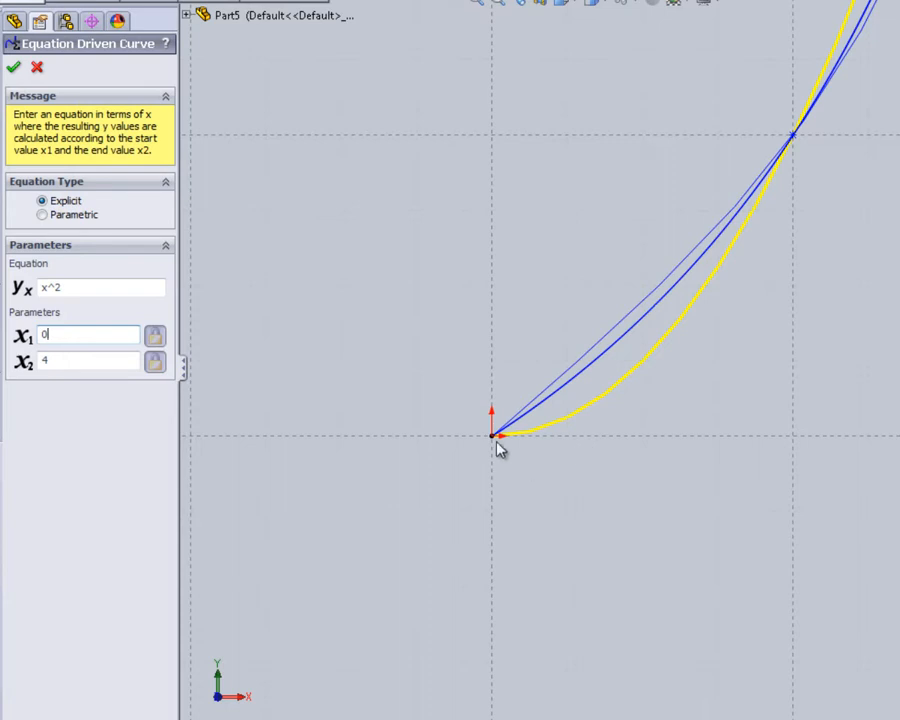
pyautogui.scroll(3, 563, 442)
pyautogui.scroll(2, 640, 390)
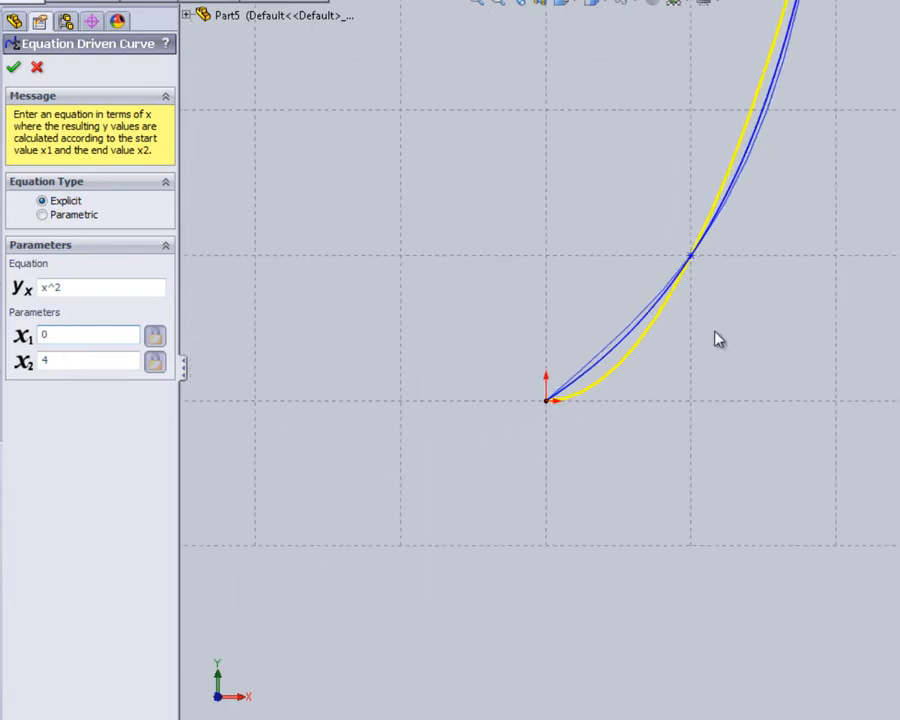
pyautogui.scroll(3, 735, 292)
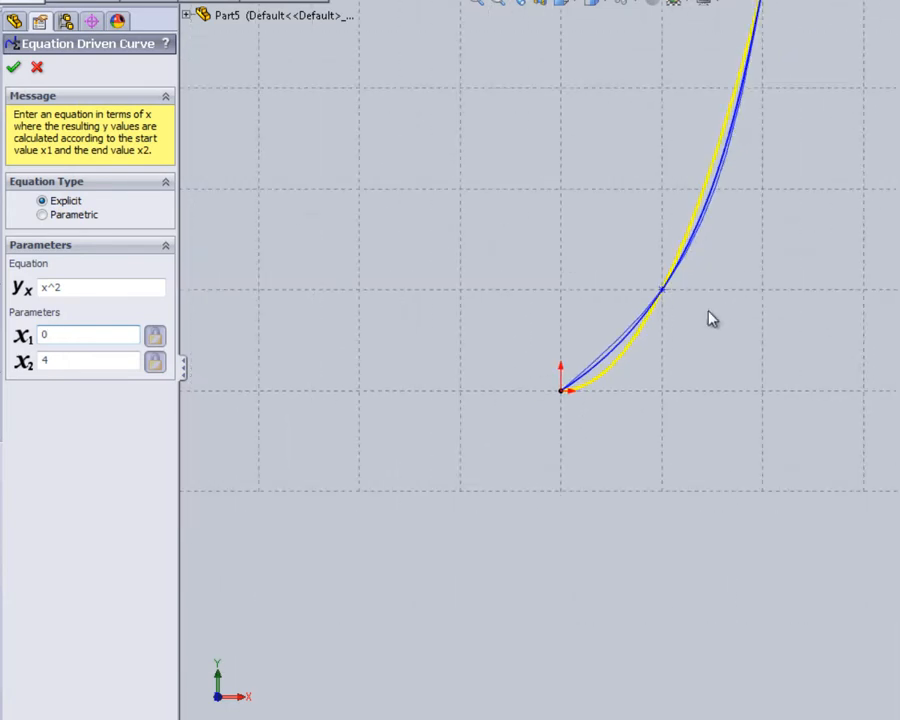
pyautogui.scroll(2, 710, 213)
pyautogui.scroll(3, 700, 155)
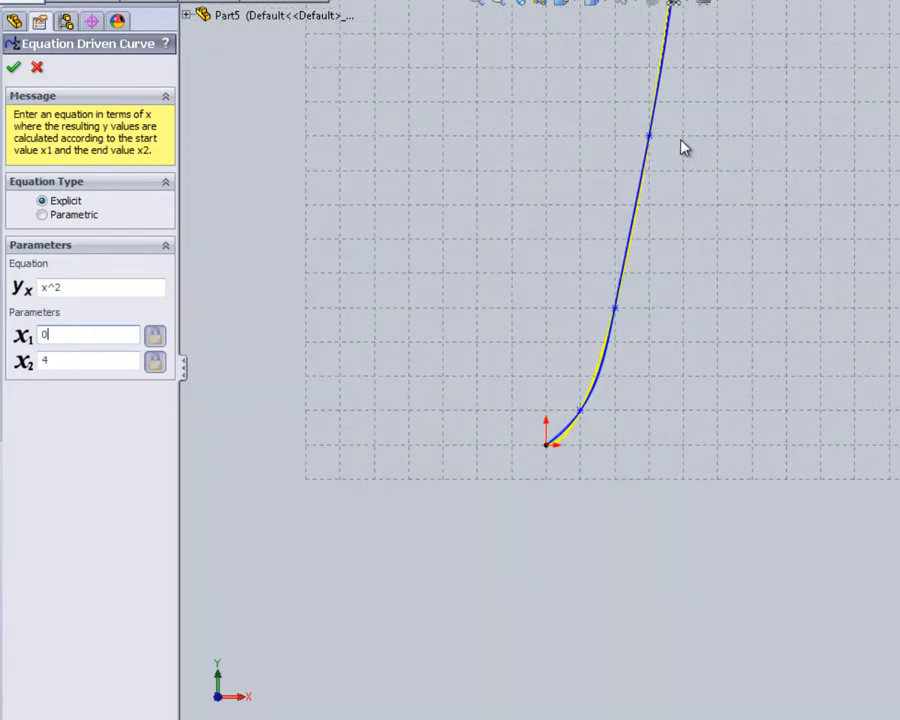
pyautogui.scroll(-3, 670, 90)
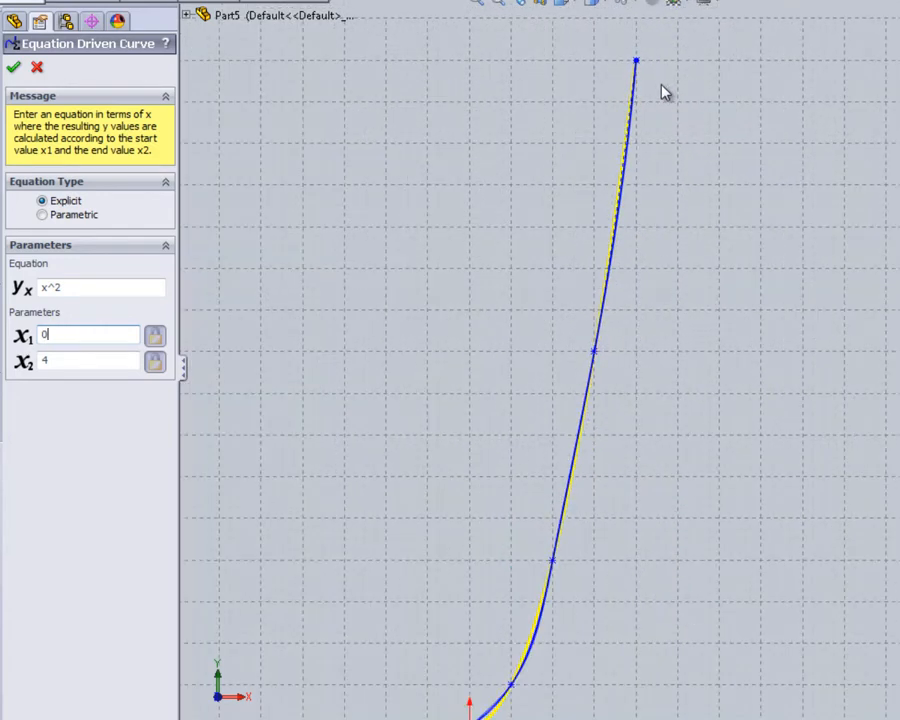
pyautogui.scroll(4, 602, 600)
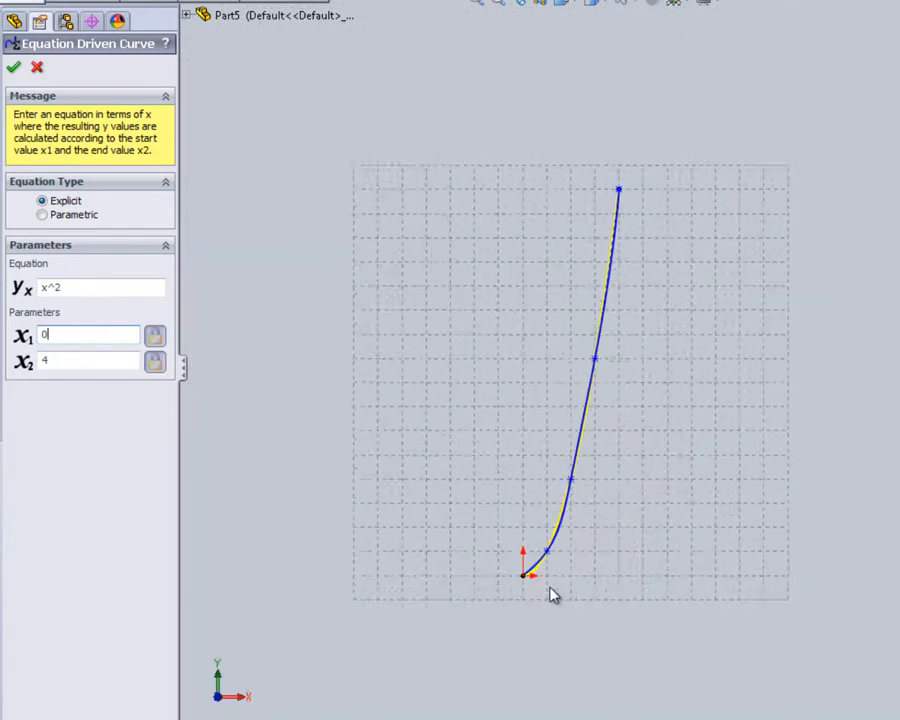
pyautogui.scroll(-6, 560, 560)
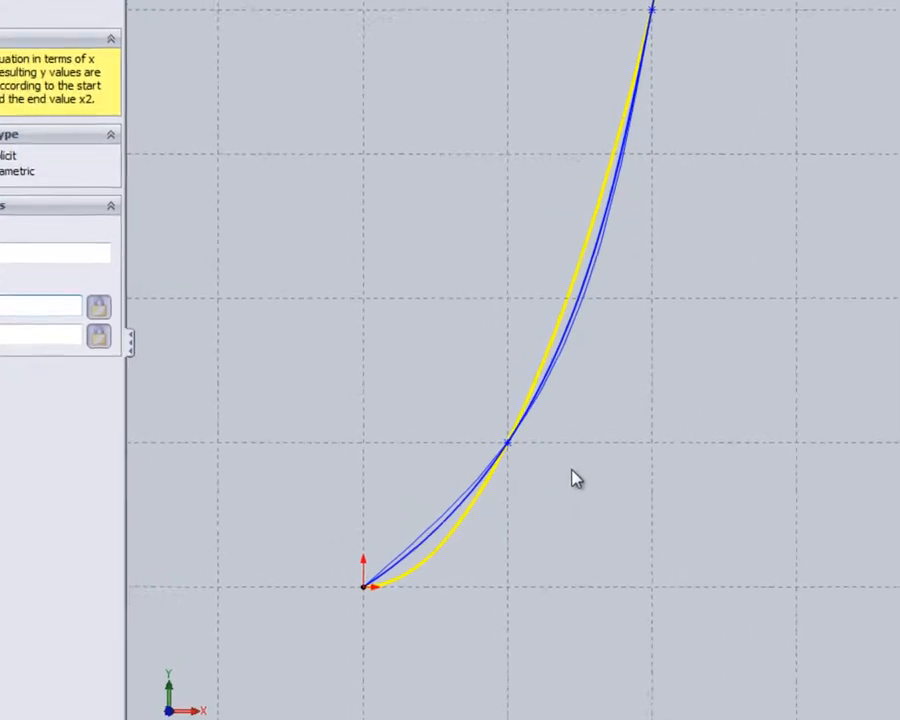